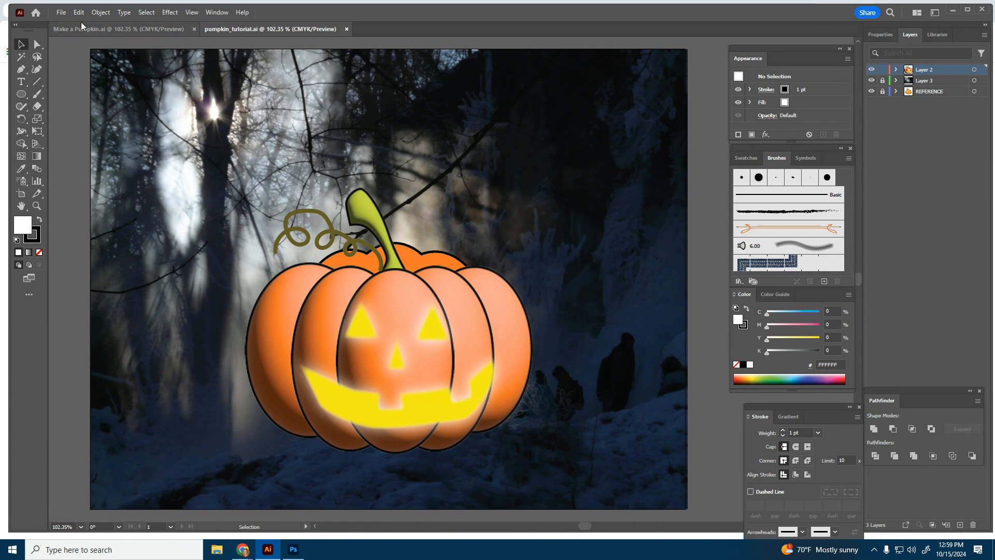
Switch to the Make a Pumpkin.ai document and add a new layer above the locked REFERENCE layer.
left_click(91, 31)
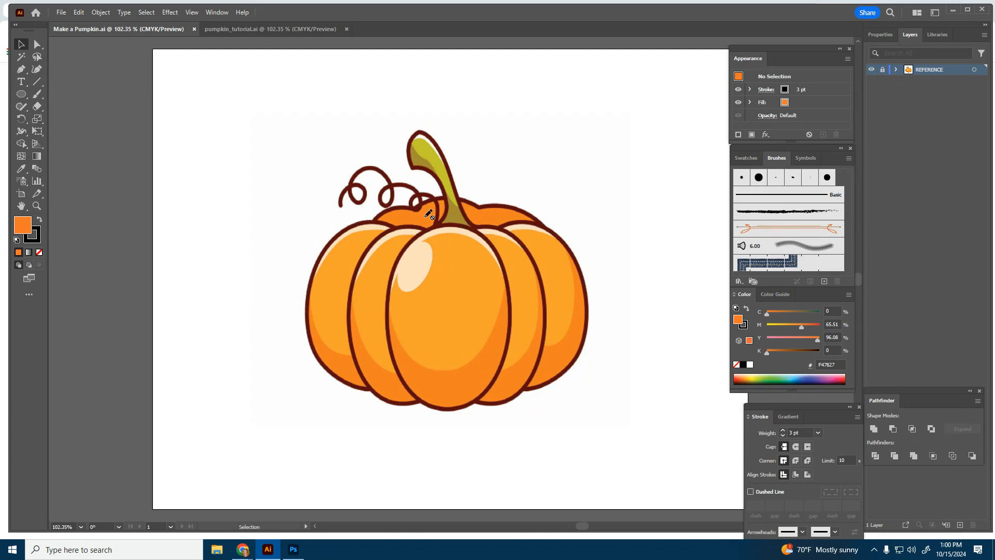
left_click(883, 70)
left_click(960, 524)
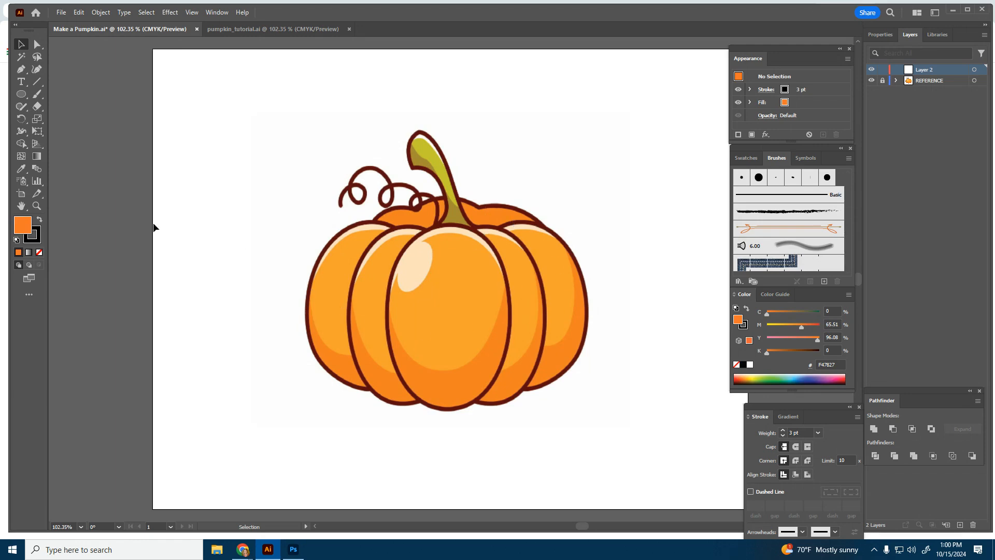
Draw an upright ellipse with the Ellipse tool and align its top with the pumpkin's back left lobe.
left_click(20, 97)
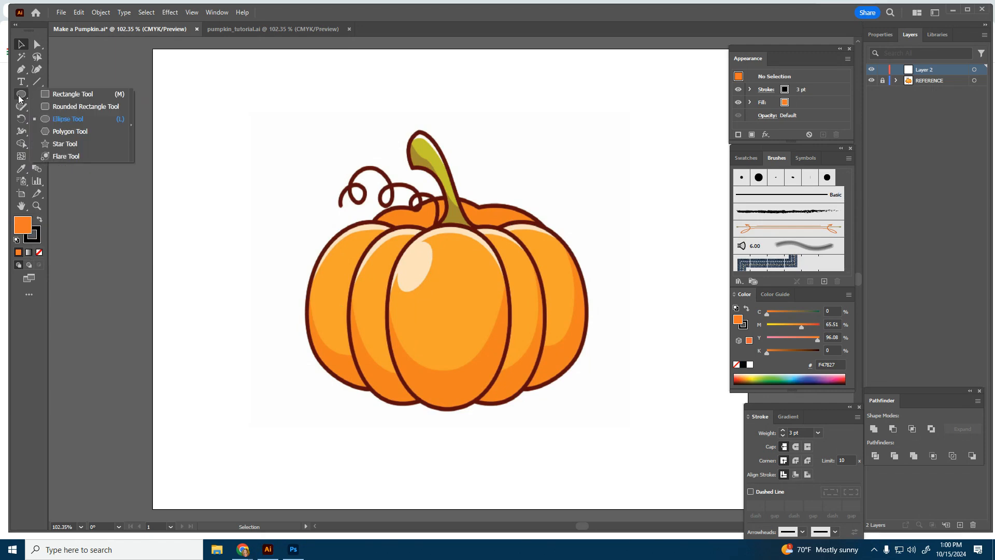
left_click(67, 119)
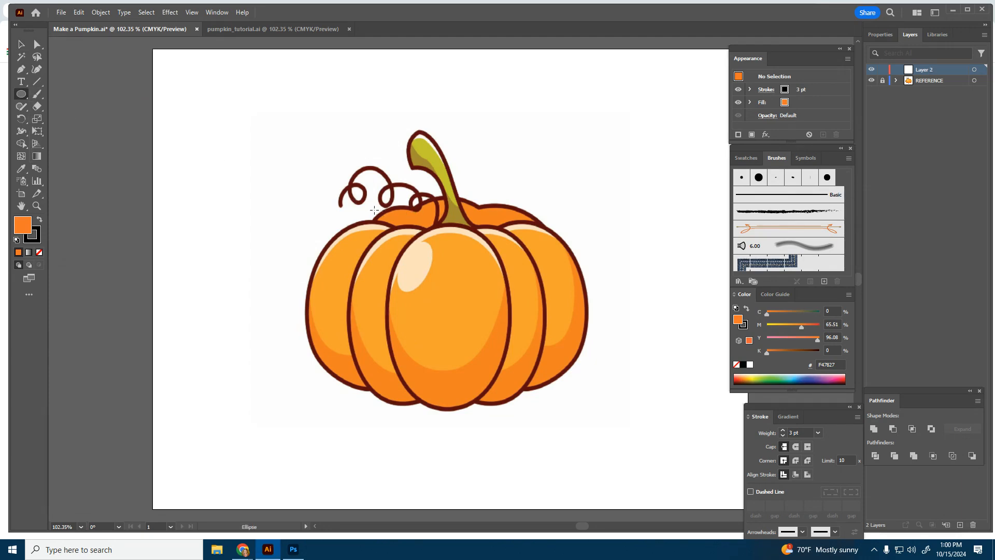
left_click_drag(372, 203, 475, 346)
left_click(22, 45)
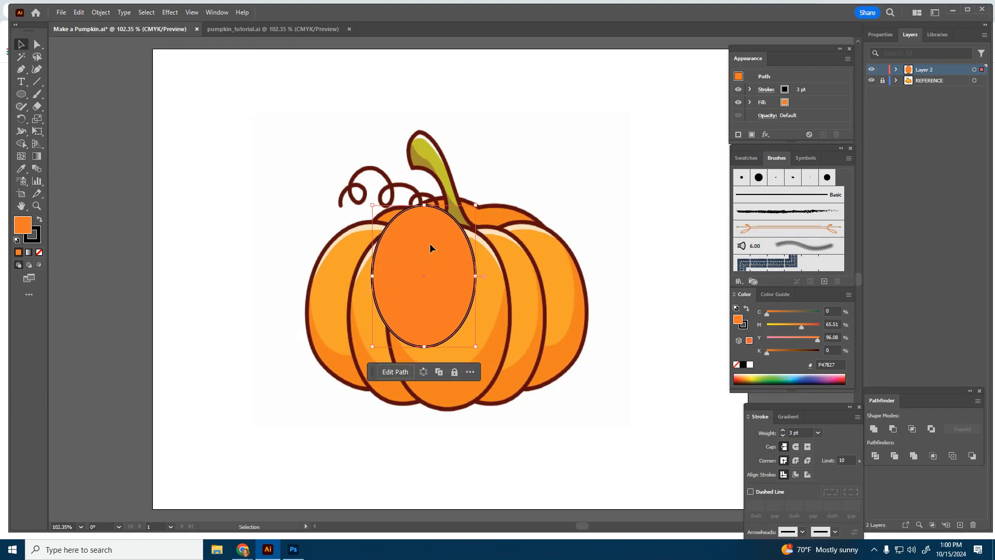
left_click_drag(430, 247, 410, 250)
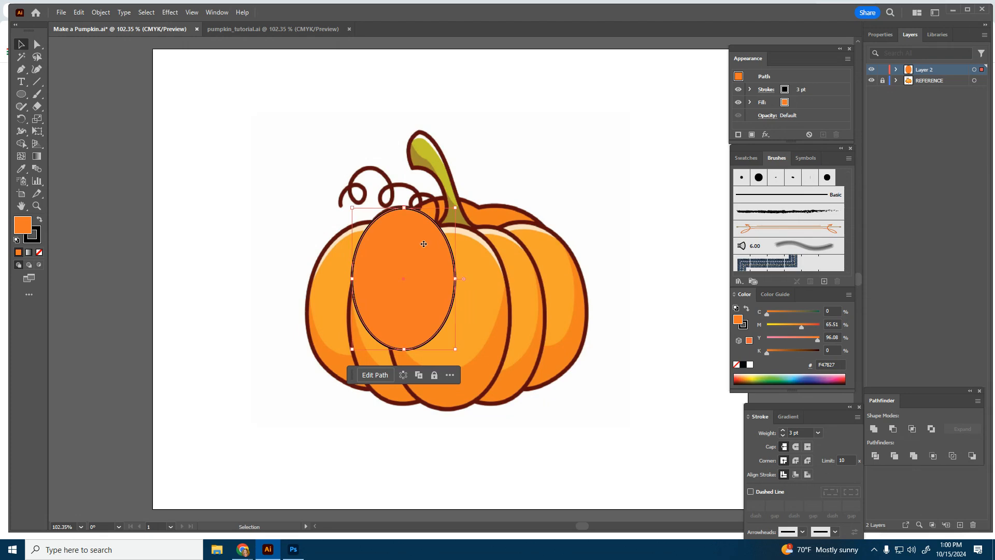
Duplicate the ellipse and place the copy over the pumpkin's back middle lobe.
key("a")
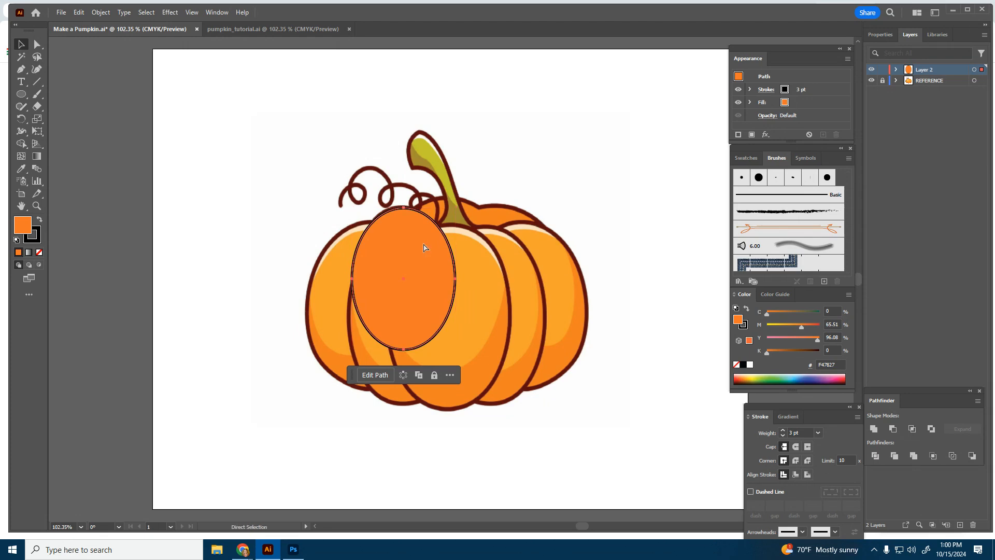
key("ctrl+d")
left_click_drag(459, 254, 455, 240)
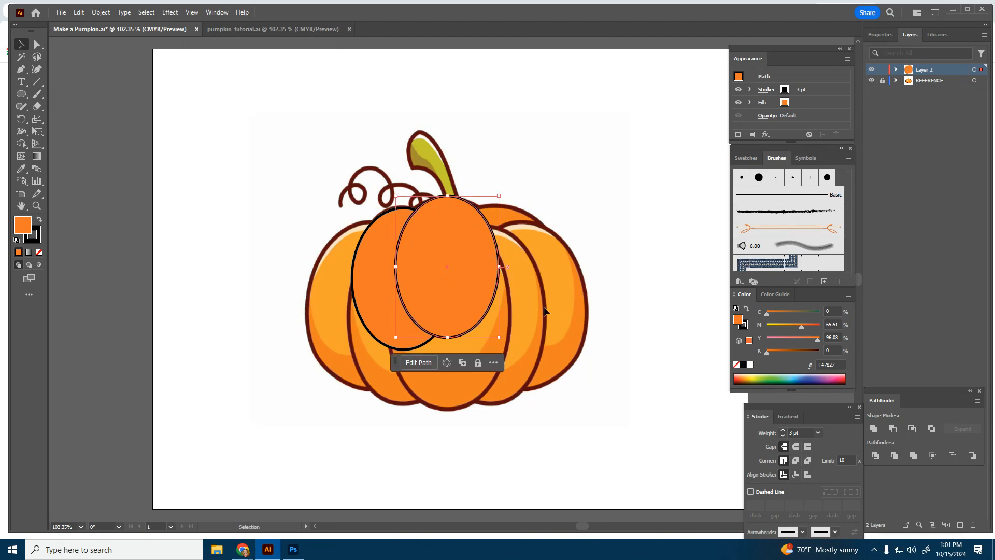
Place another ellipse copy over the back right lobe and widen it to about 2.15 in.
key("a")
key("v")
key("ctrl+z")
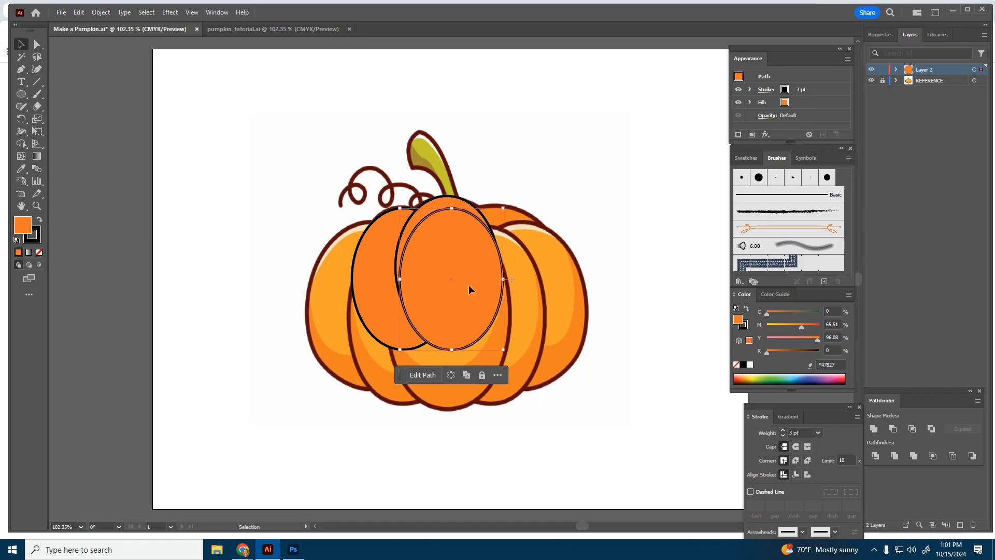
left_click_drag(468, 286, 557, 275)
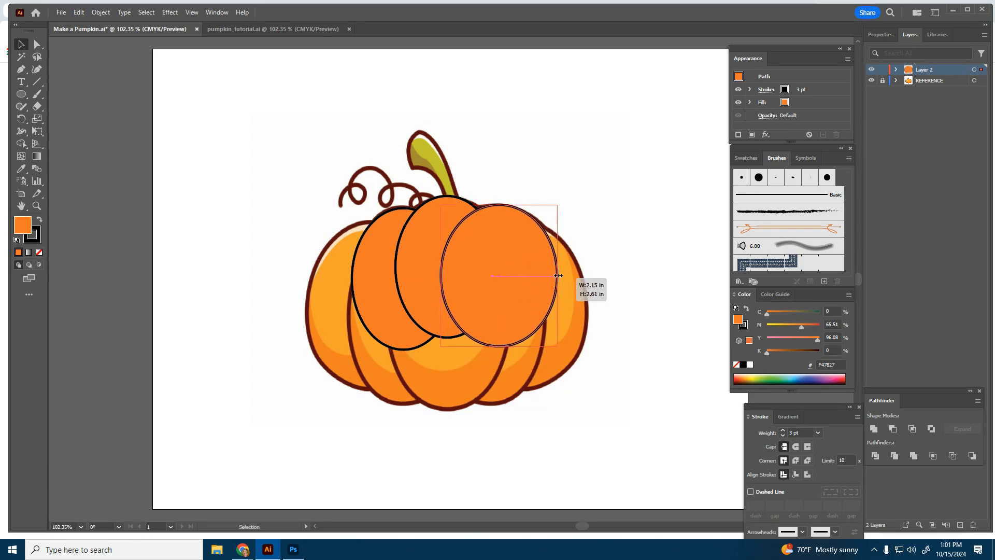
Shorten the middle ellipse slightly and nudge it to match the back middle lobe's top edge.
left_click(415, 232)
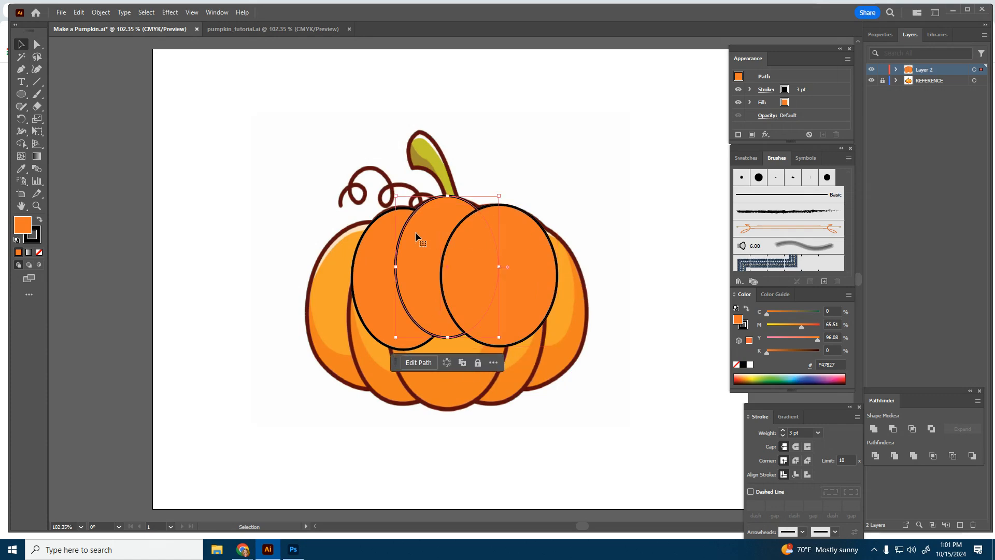
left_click_drag(447, 196, 448, 200)
left_click_drag(425, 237, 425, 235)
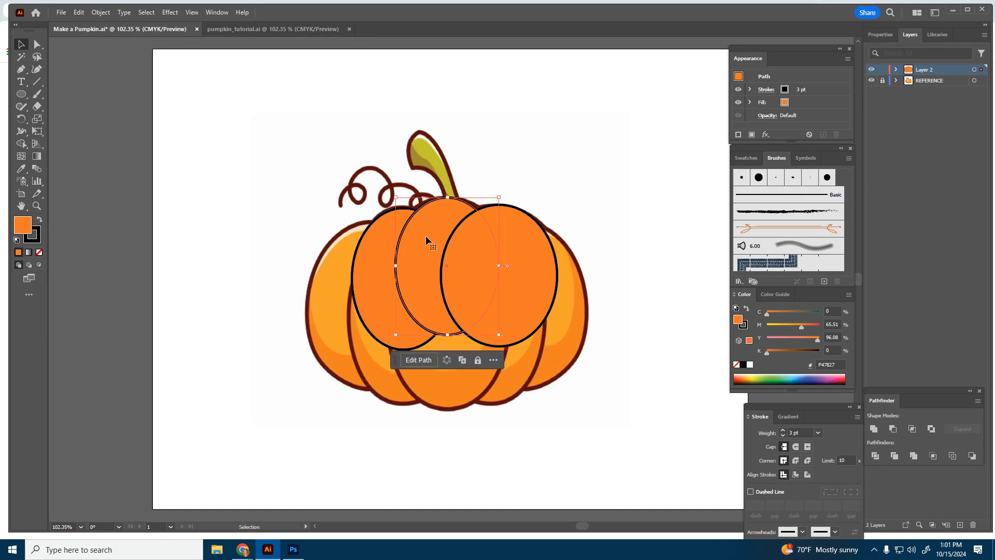
left_click(564, 151)
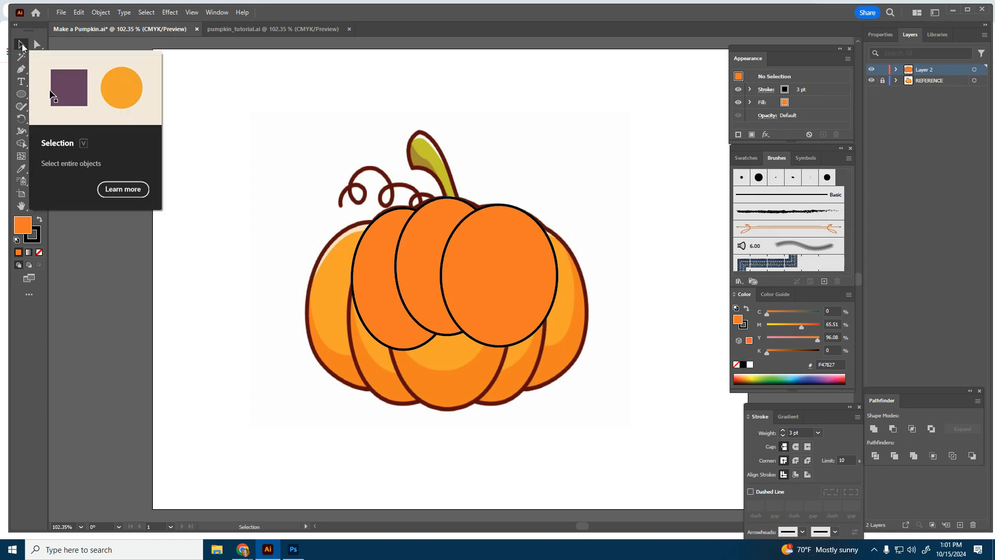
Merge the three overlapping ellipses, including the small leftover pieces between them, into one shape with the Shape Builder tool.
left_click_drag(577, 365, 323, 180)
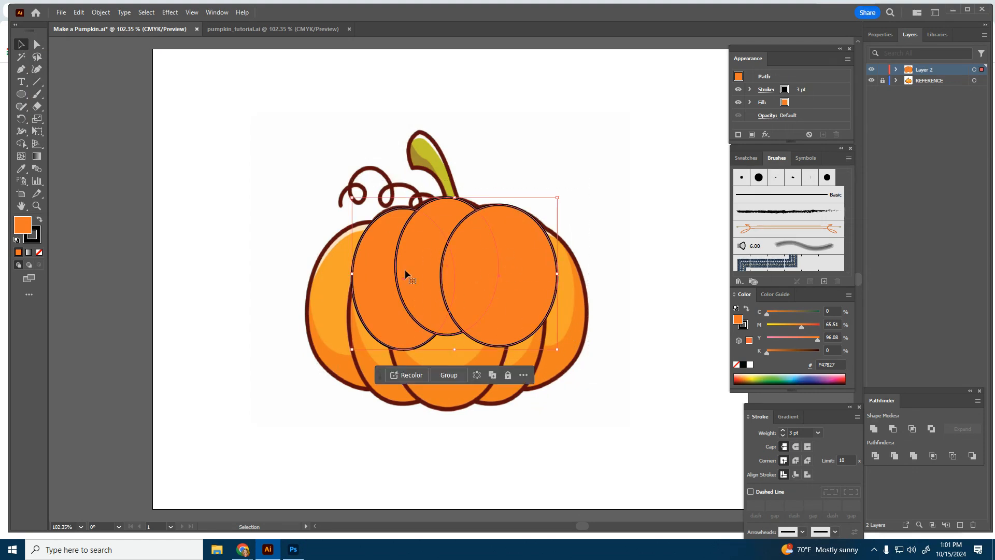
left_click(20, 145)
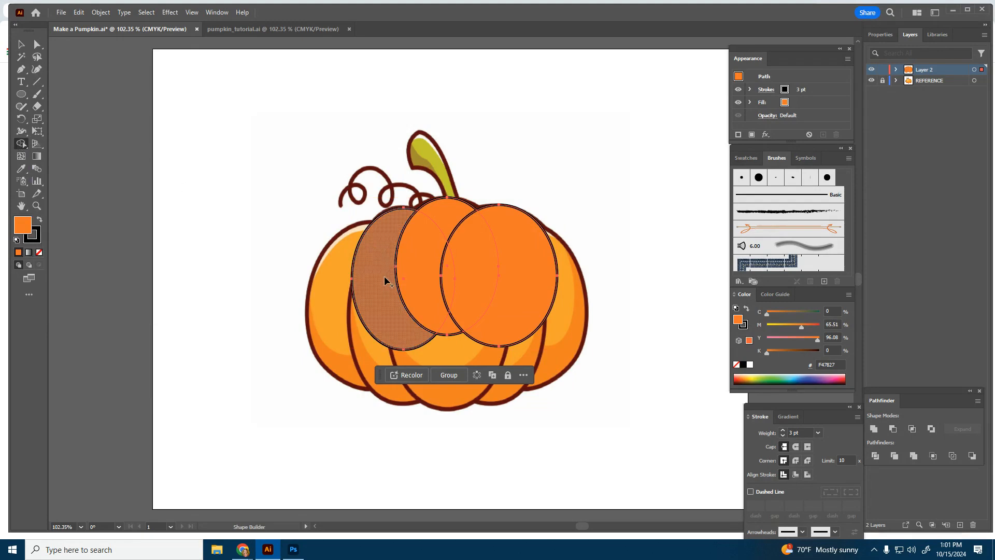
mouse_move(381, 284)
left_mouse_down()
mouse_move(473, 270)
mouse_move(511, 283)
left_mouse_up()
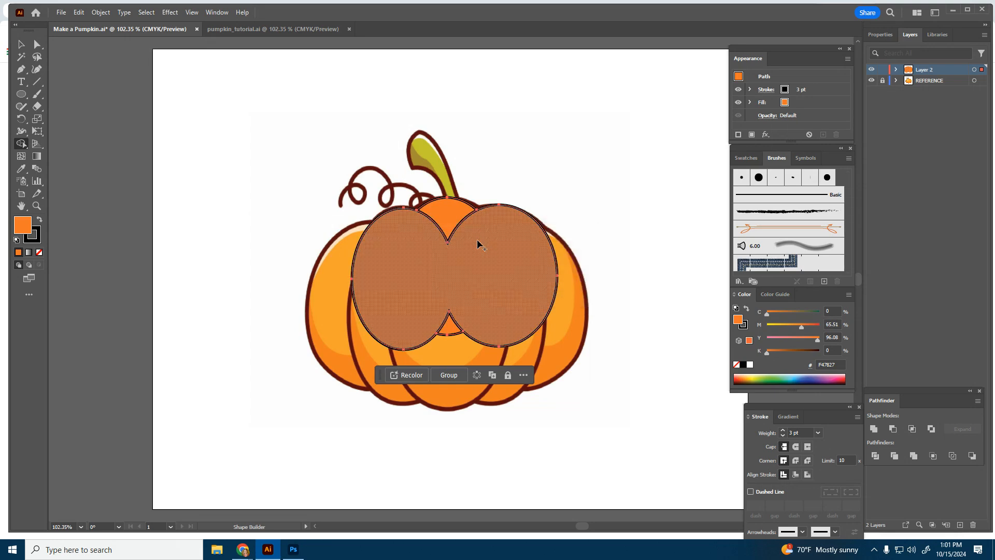
left_click(444, 223)
left_click(454, 324)
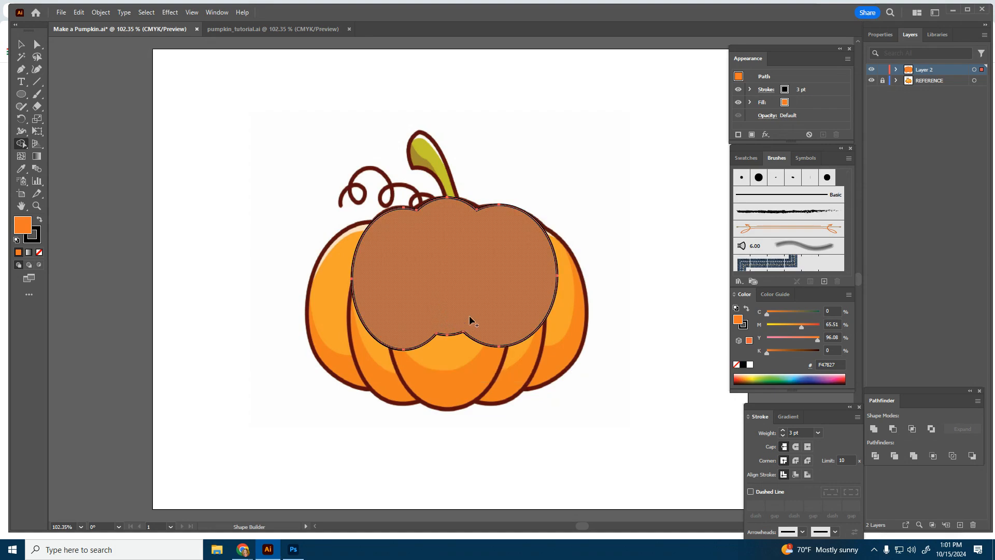
key("v")
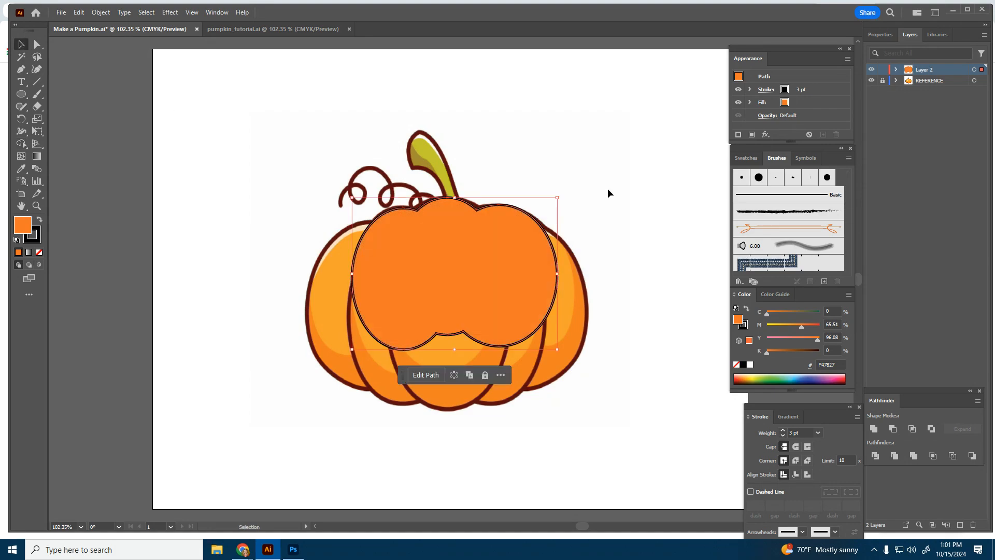
left_click(614, 200)
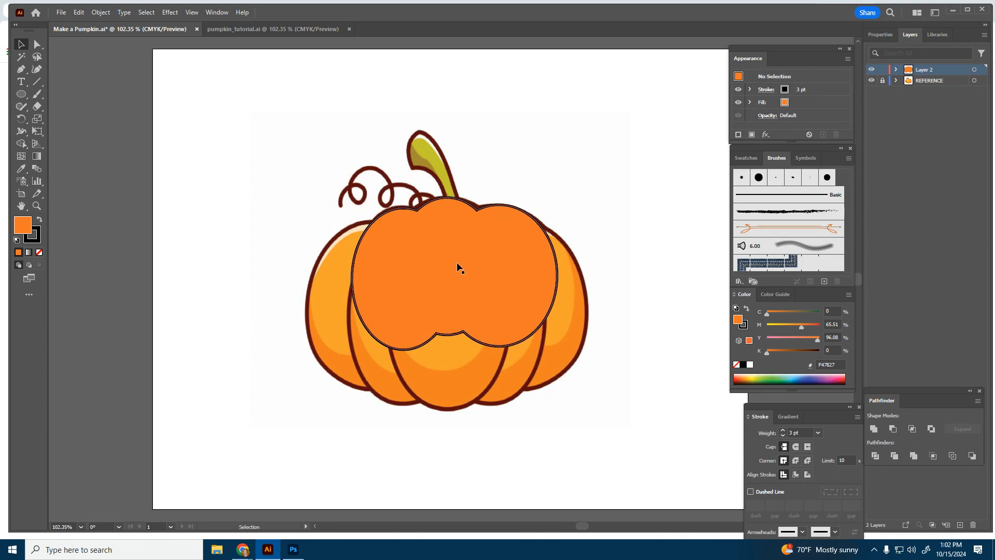
Move the merged back shape away from the reference pumpkin, partly beyond the artboard's upper-left corner.
left_click(427, 271)
left_click_drag(427, 271, 224, 145)
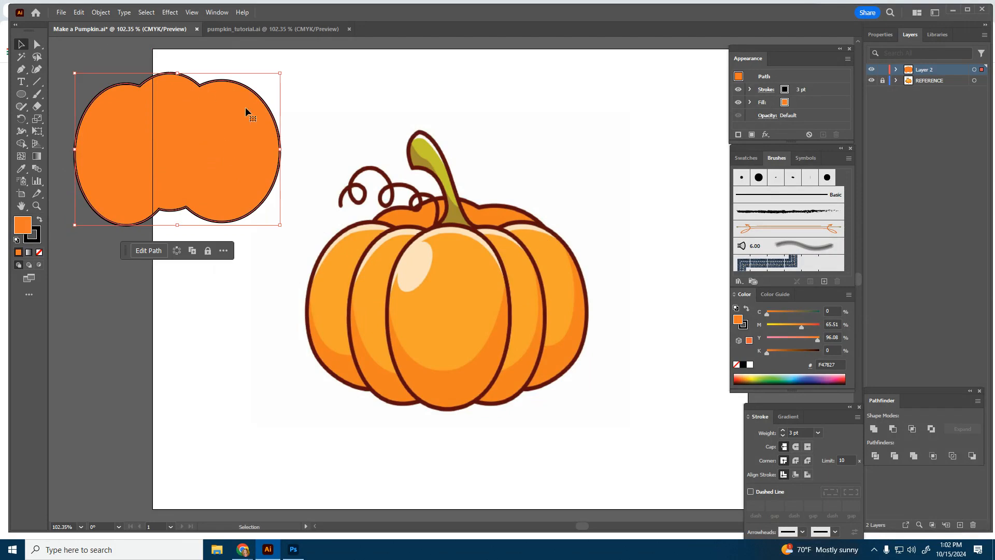
left_click(225, 319)
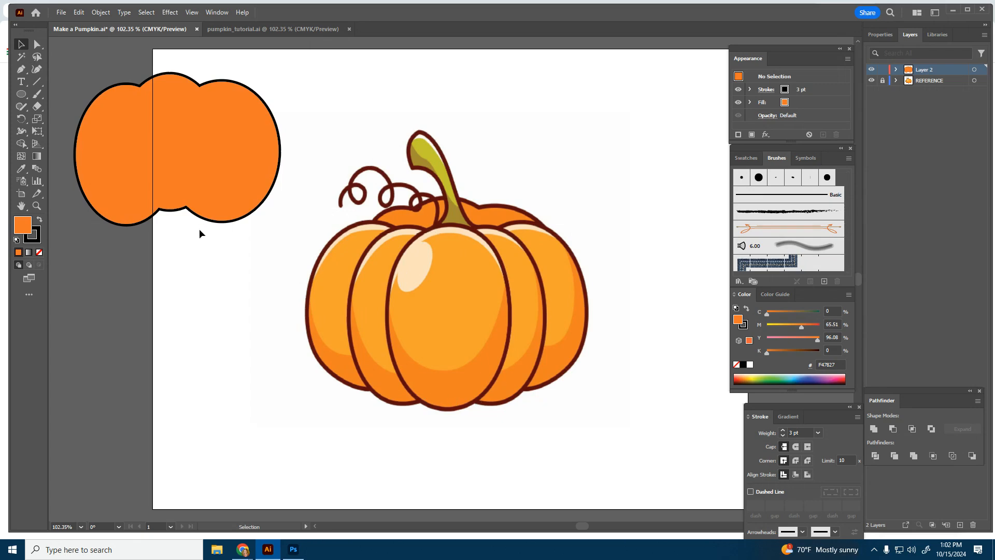
Draw an ellipse over the pumpkin's front centre segment and adjust its position and size to match the reference outline.
left_click(21, 94)
left_click_drag(398, 224, 519, 400)
key("v")
left_click_drag(486, 287, 480, 294)
left_click_drag(388, 406, 386, 410)
left_click(615, 428)
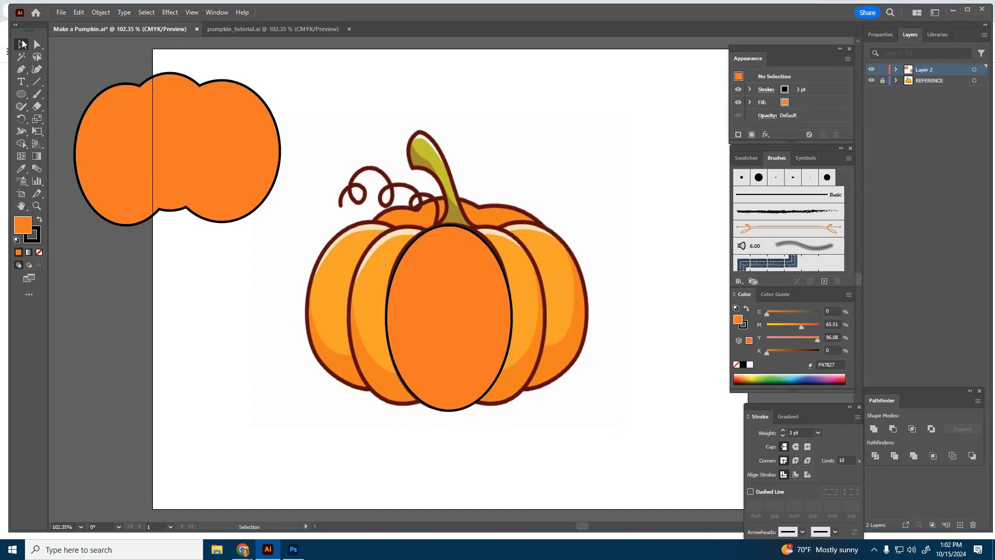
Change the merged back shape's fill to the yellow-orange F2A52A.
left_click(234, 135)
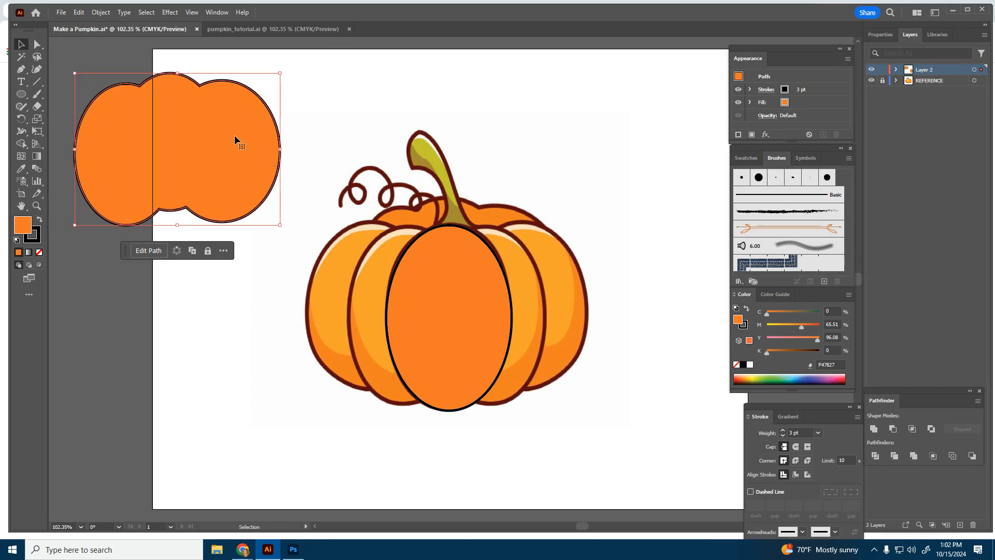
double_click(25, 228)
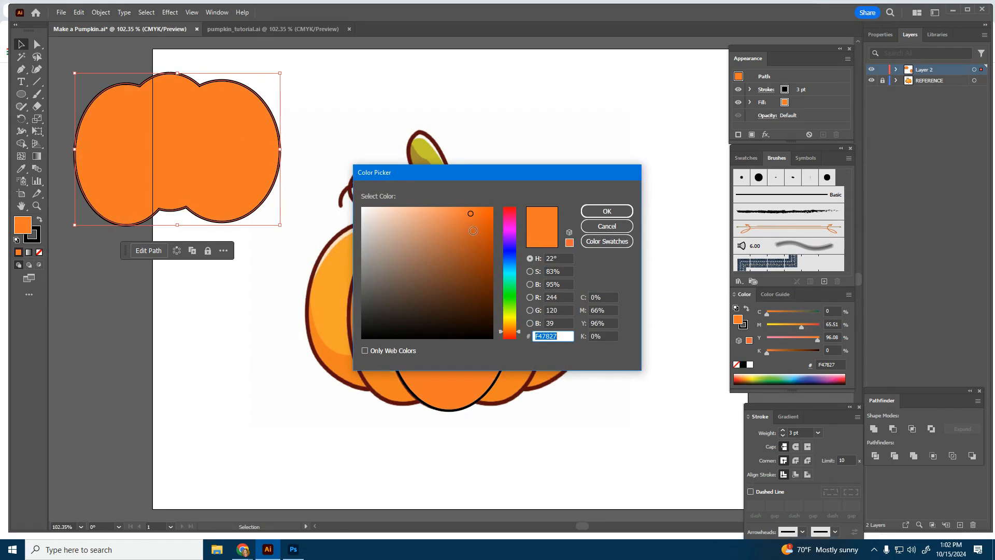
left_click(509, 323)
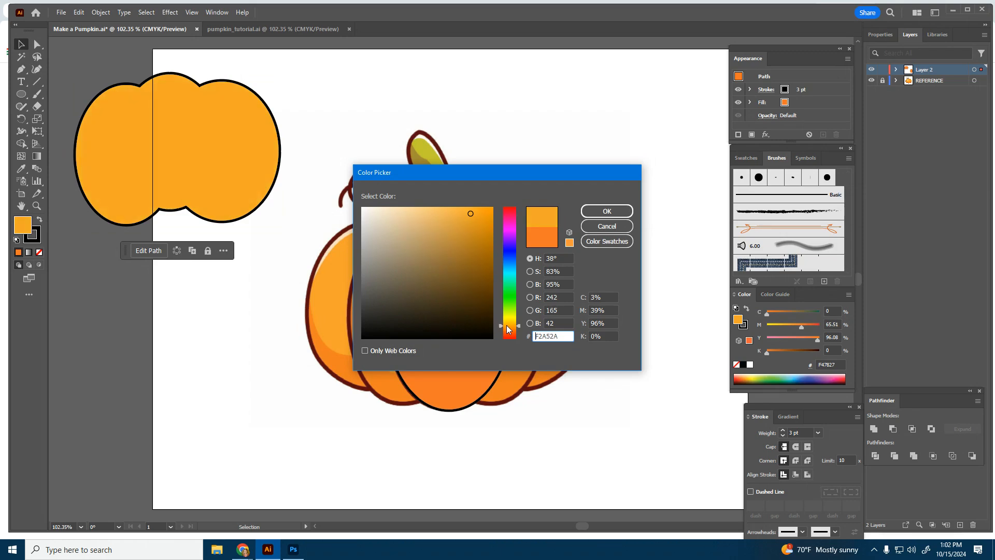
left_click(606, 226)
Change the front centre ellipse's fill to the yellow-orange F2A02A.
left_click(468, 292)
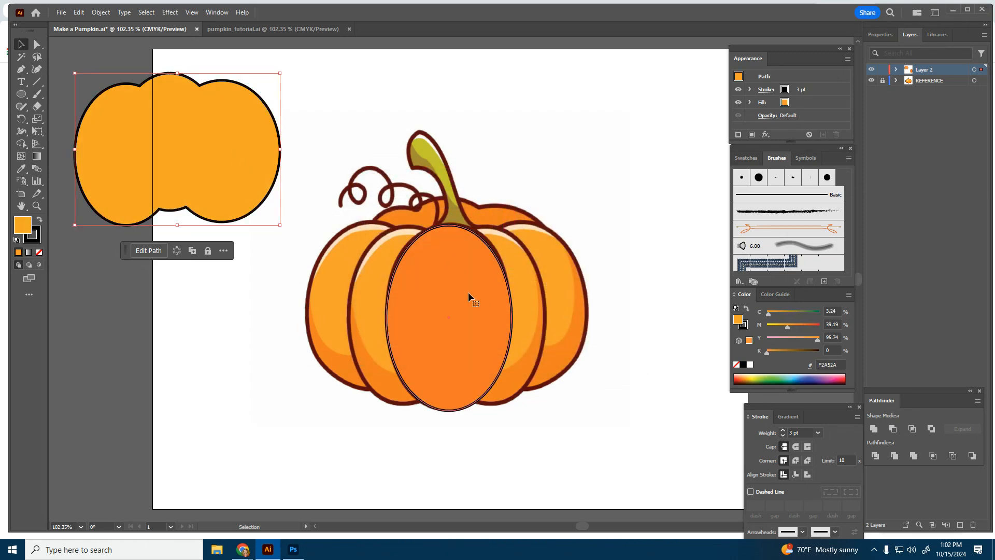
double_click(22, 225)
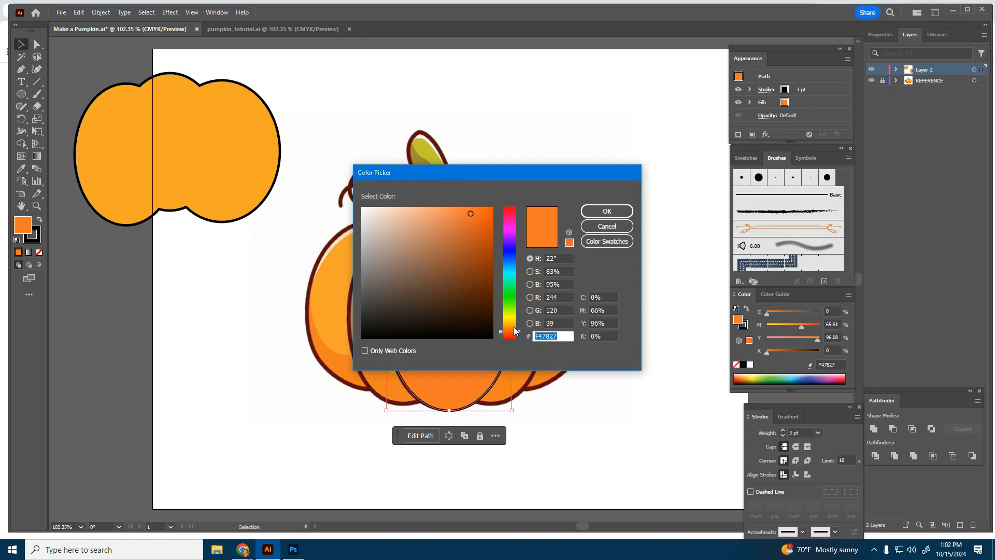
left_click_drag(514, 327, 511, 325)
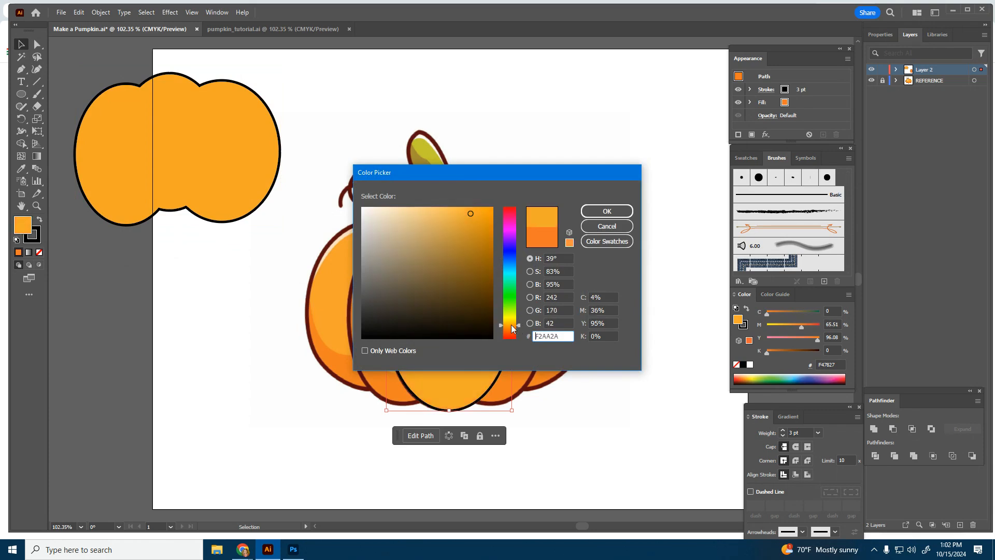
left_click(607, 211)
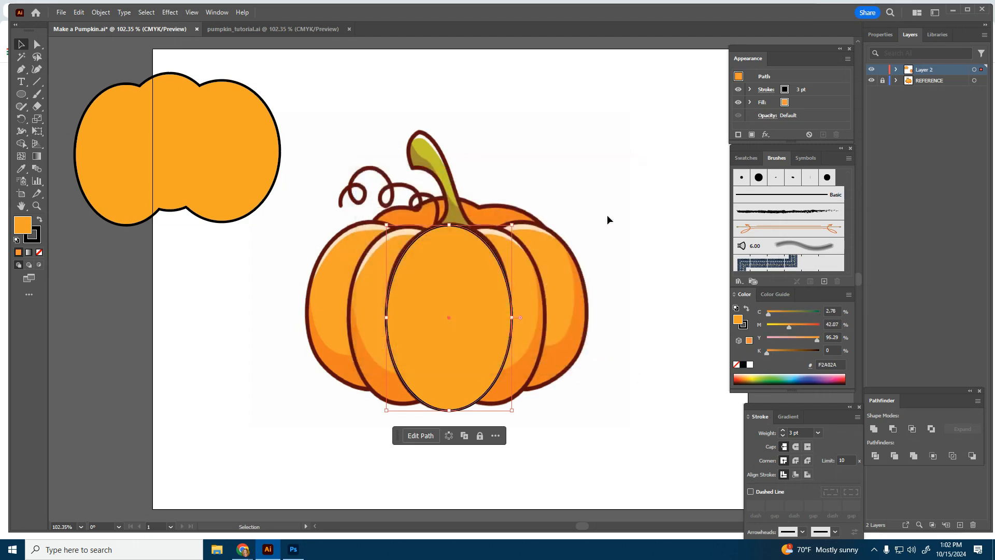
left_click(26, 241)
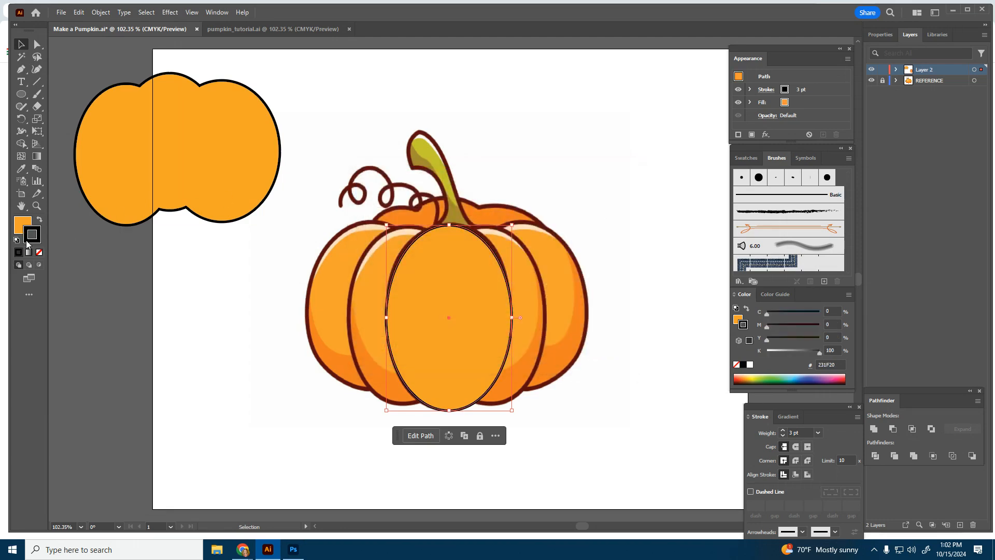
double_click(28, 236)
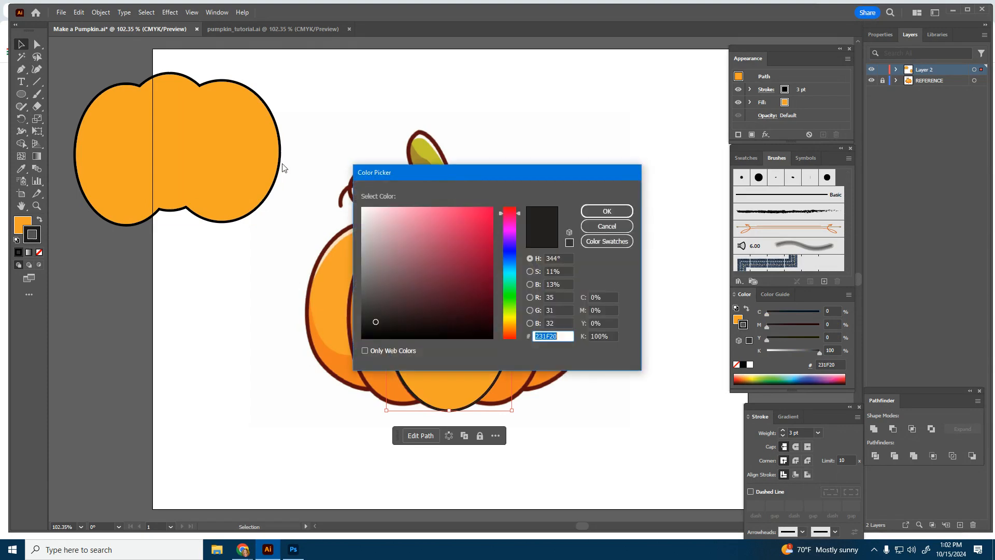
left_click(620, 211)
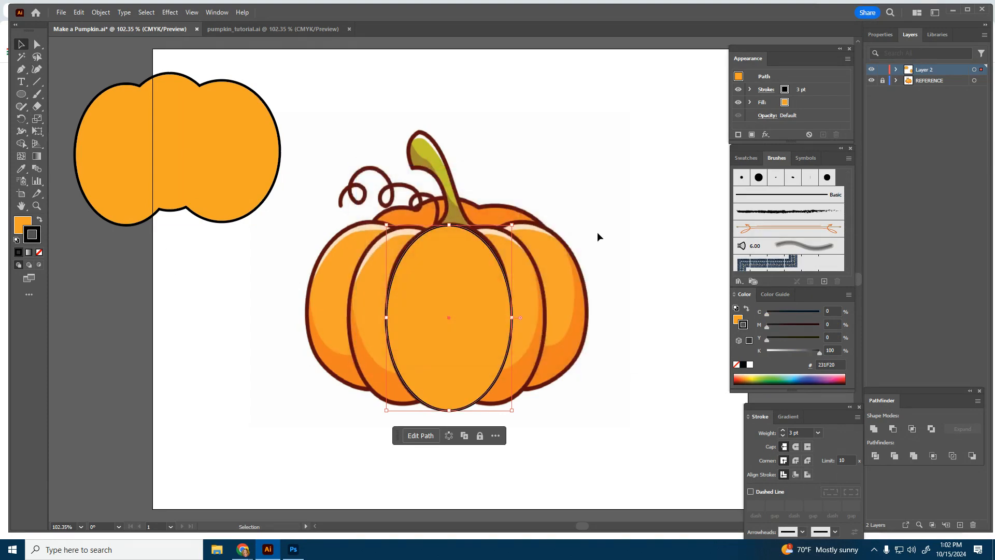
Increase the front centre ellipse's stroke weight to 4 pt.
left_click(219, 14)
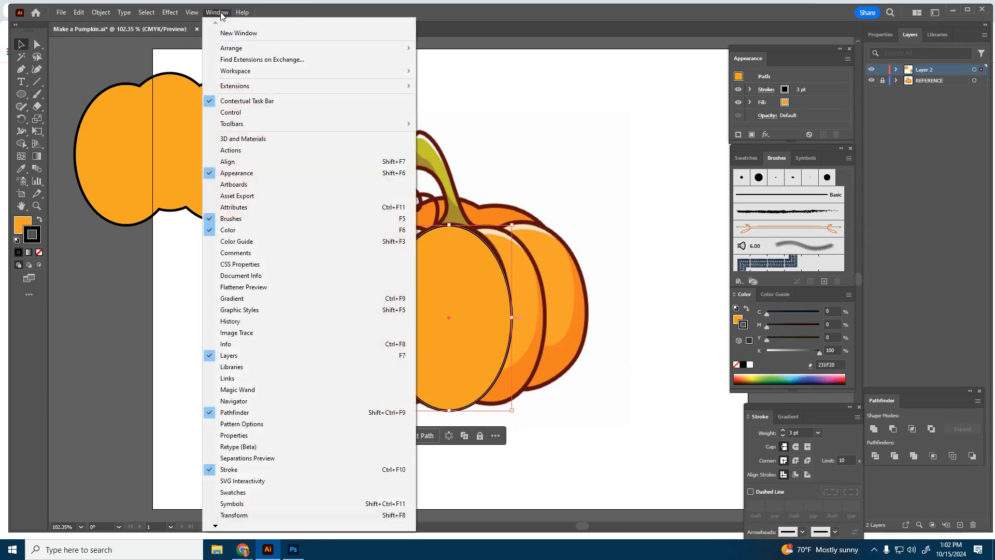
left_click(220, 12)
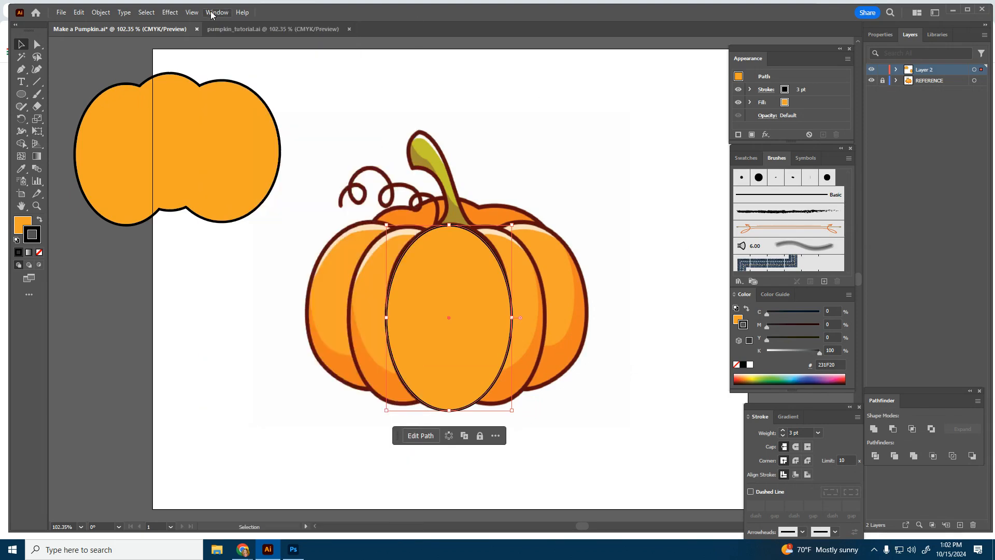
left_click_drag(818, 409, 805, 404)
left_click(756, 412)
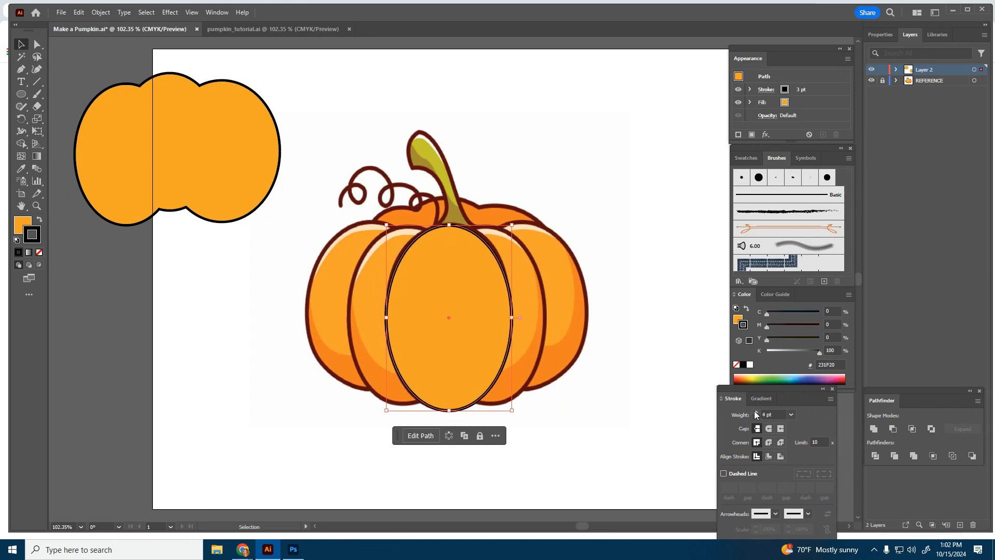
Set the front centre ellipse's stroke weight to 3 pt and move the Stroke panel clear of the Color panel.
left_click(756, 418)
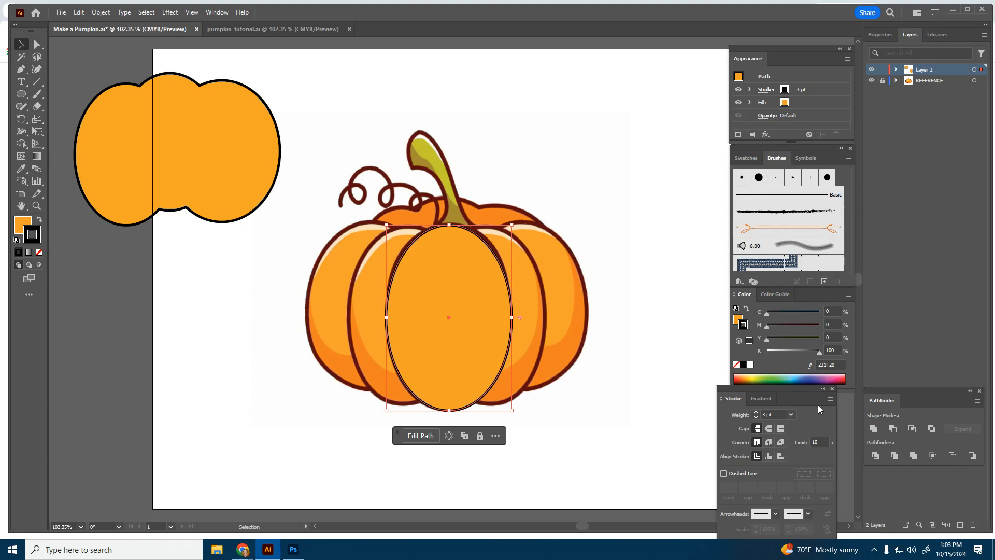
mouse_move(792, 390)
left_mouse_down()
mouse_move(838, 406)
mouse_move(801, 403)
left_mouse_up()
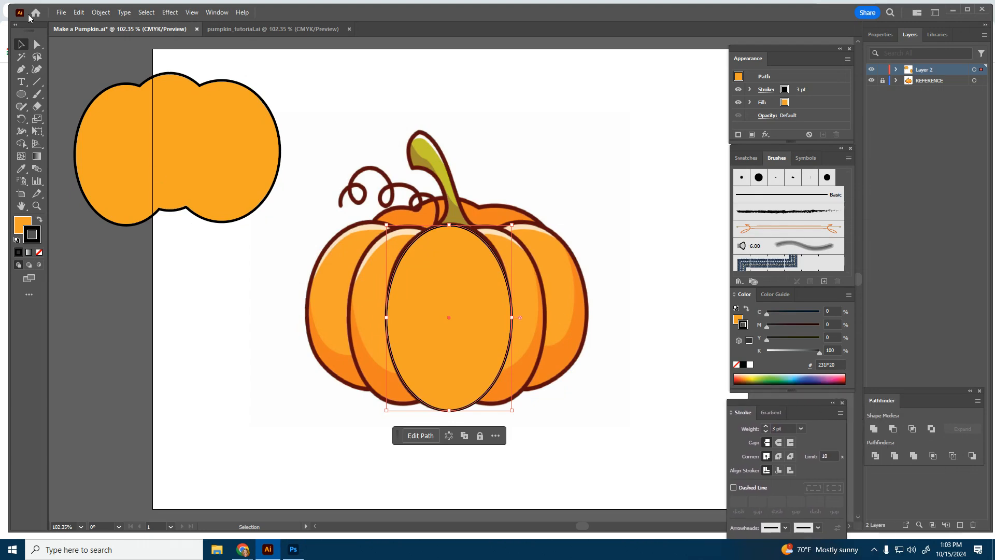
Duplicate the centre ellipse onto the pumpkin's inner left segment and resize the copy to match the reference outline.
mouse_move(435, 312)
left_mouse_down()
mouse_move(630, 172)
mouse_move(425, 306)
mouse_move(459, 302)
mouse_move(446, 299)
left_mouse_up()
key("a")
left_click_drag(486, 273, 446, 310)
mouse_move(470, 410)
left_mouse_down()
mouse_move(454, 397)
mouse_move(460, 405)
left_mouse_up()
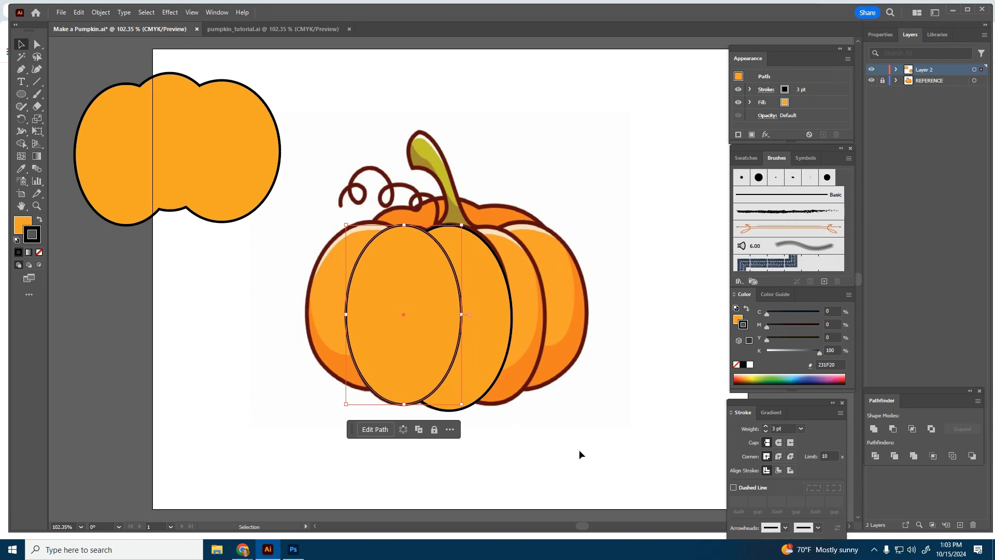
left_click(594, 427)
Duplicate the inner left ellipse onto the outer left segment, then reposition and resize the copy to fit the reference outline.
left_click(428, 325)
key("a")
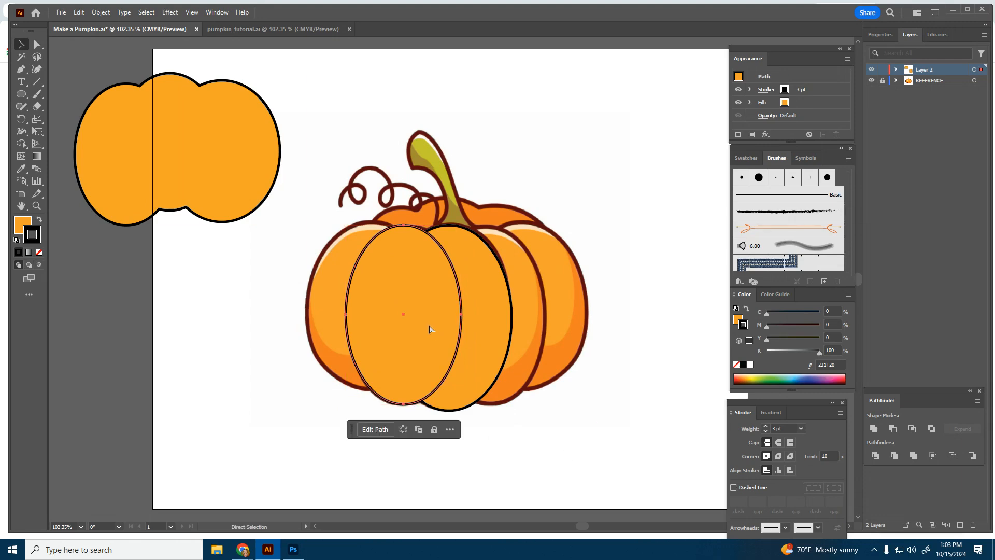
left_click_drag(429, 329, 381, 284)
key("v")
left_click_drag(429, 402, 417, 386)
left_click_drag(398, 335, 388, 338)
mouse_move(407, 306)
left_mouse_down()
mouse_move(428, 303)
mouse_move(420, 306)
left_mouse_up()
left_click_drag(366, 229, 370, 226)
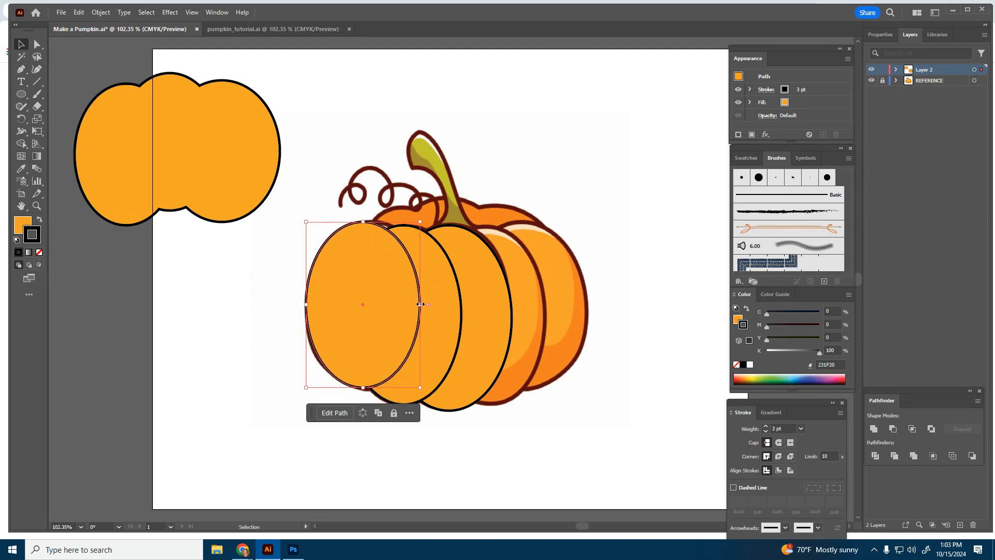
left_click_drag(420, 304, 424, 304)
left_click(651, 225)
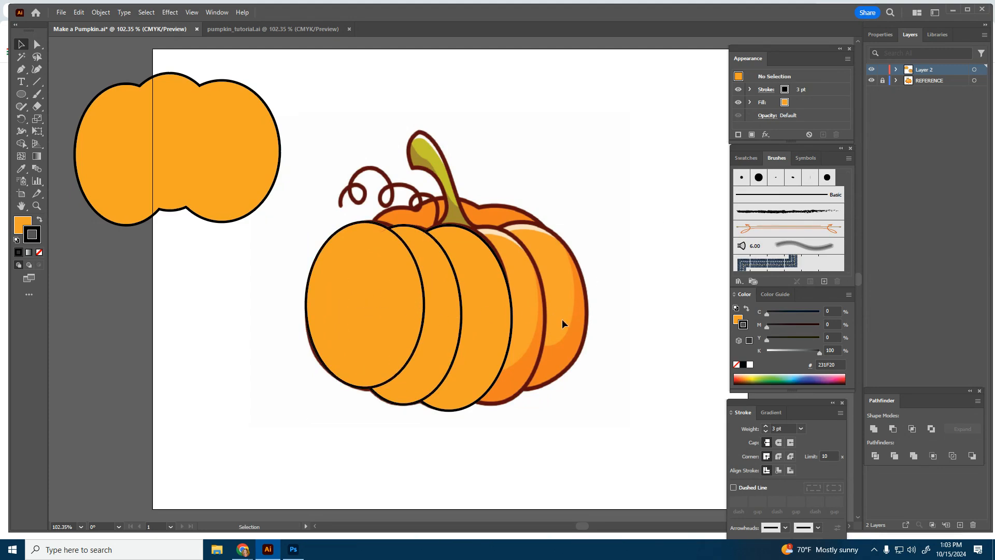
Duplicate the inner left ellipse onto the pumpkin's inner right segment.
left_click(445, 314)
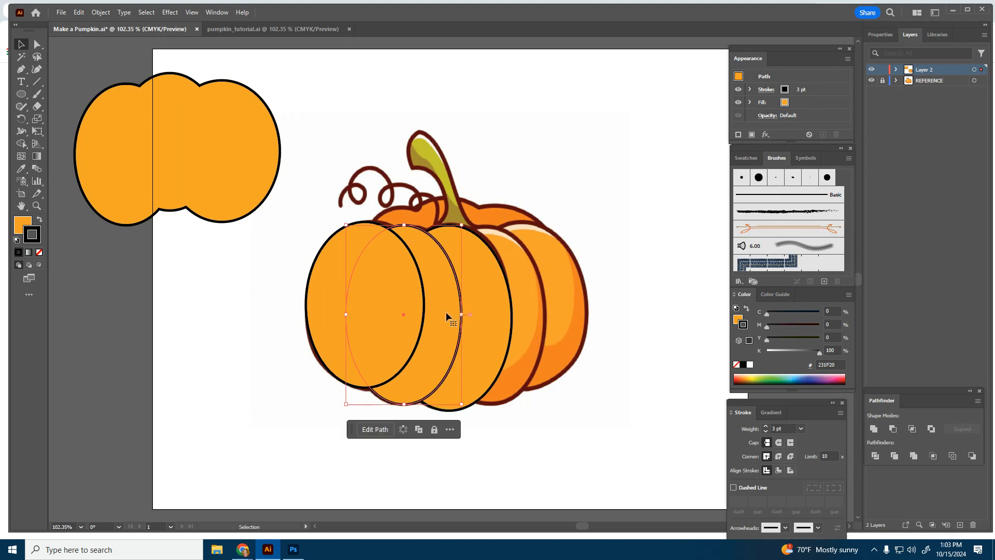
key("a")
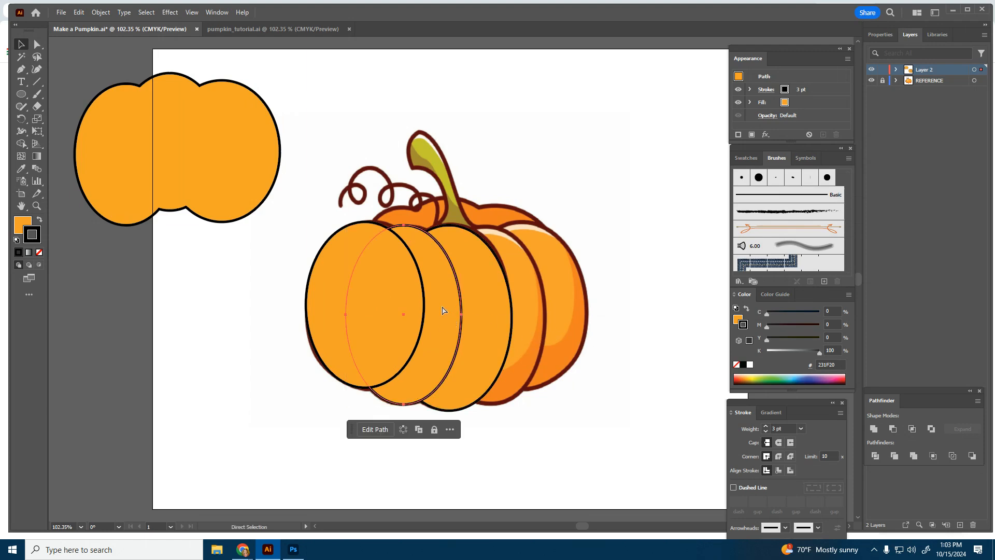
left_click_drag(443, 310, 511, 306)
Duplicate the outer left ellipse onto the outer right segment and widen the copy slightly towards the centre.
left_click(359, 276)
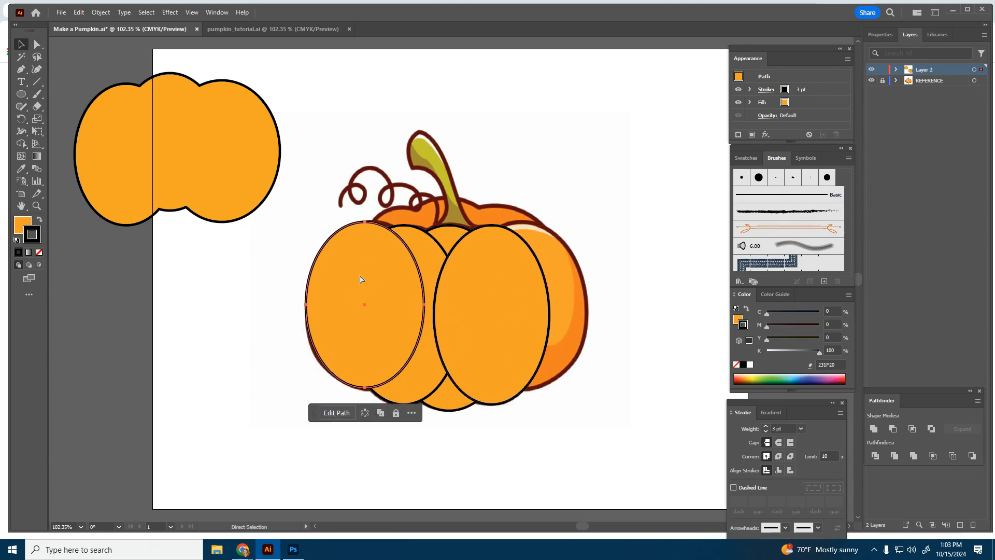
left_click_drag(361, 279, 539, 272)
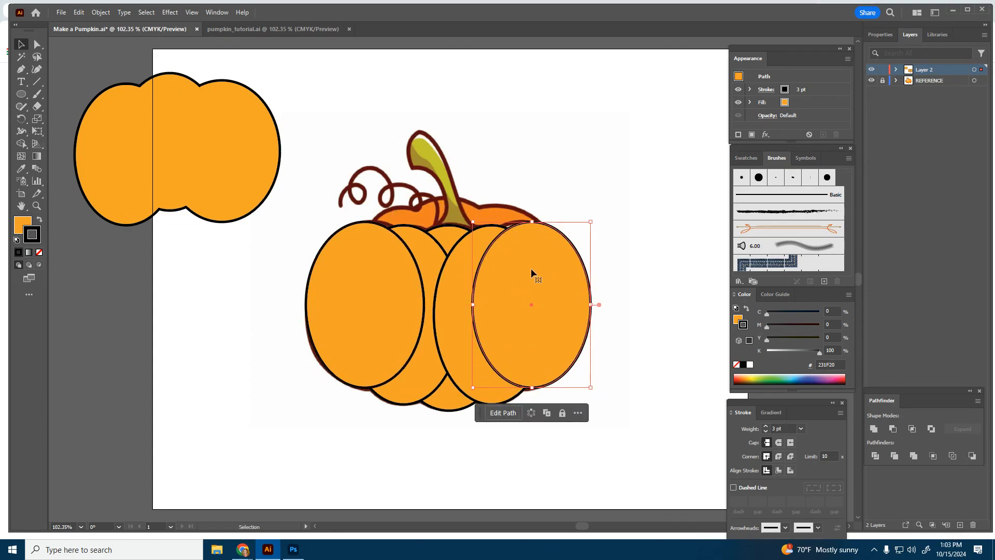
left_click_drag(474, 305, 466, 305)
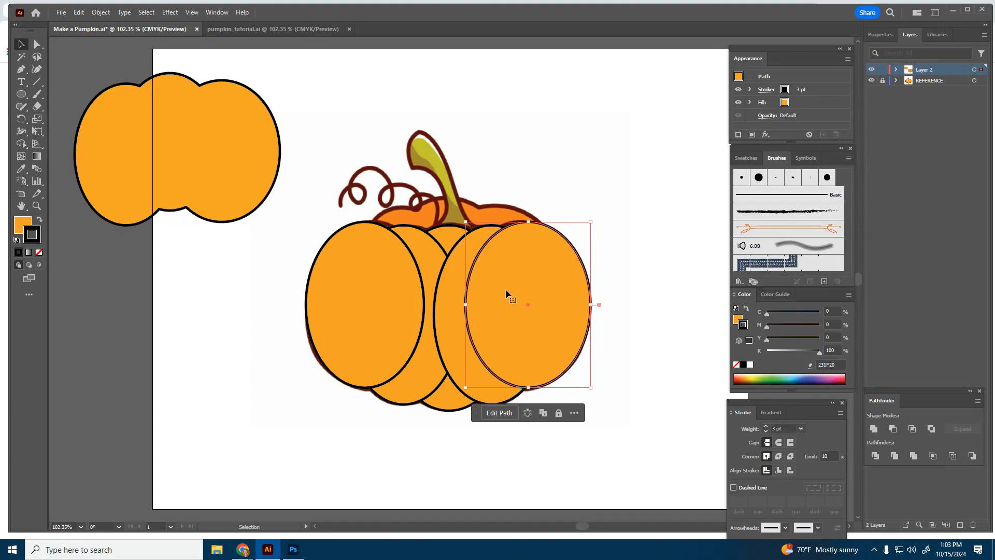
left_click(602, 132)
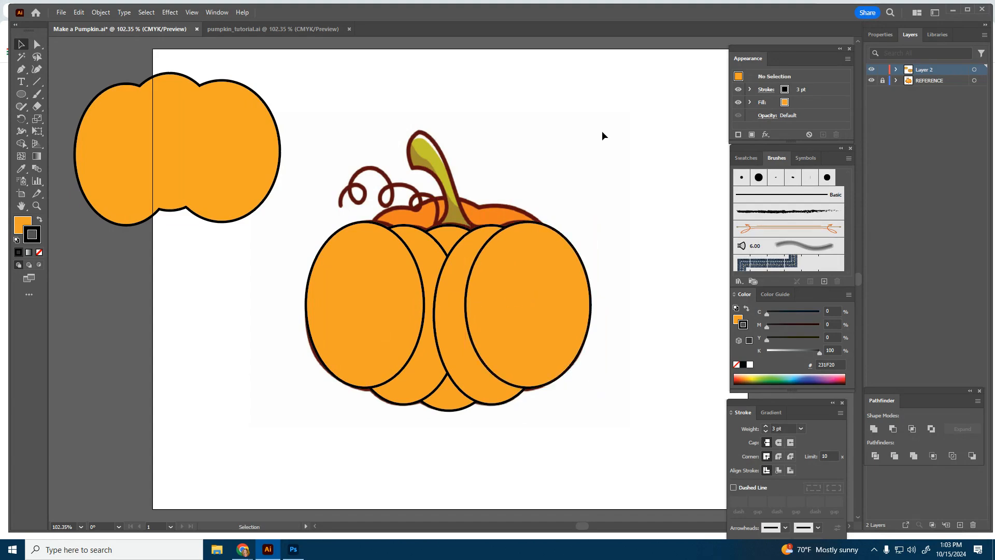
Bring the centre ellipse to the front of the other segments.
left_click(449, 231)
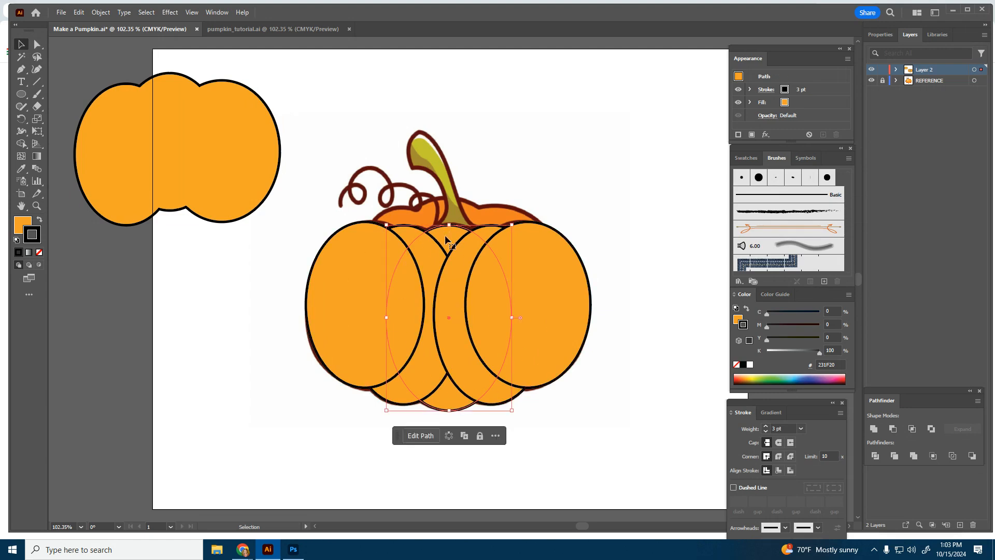
right_click(445, 235)
mouse_move(483, 489)
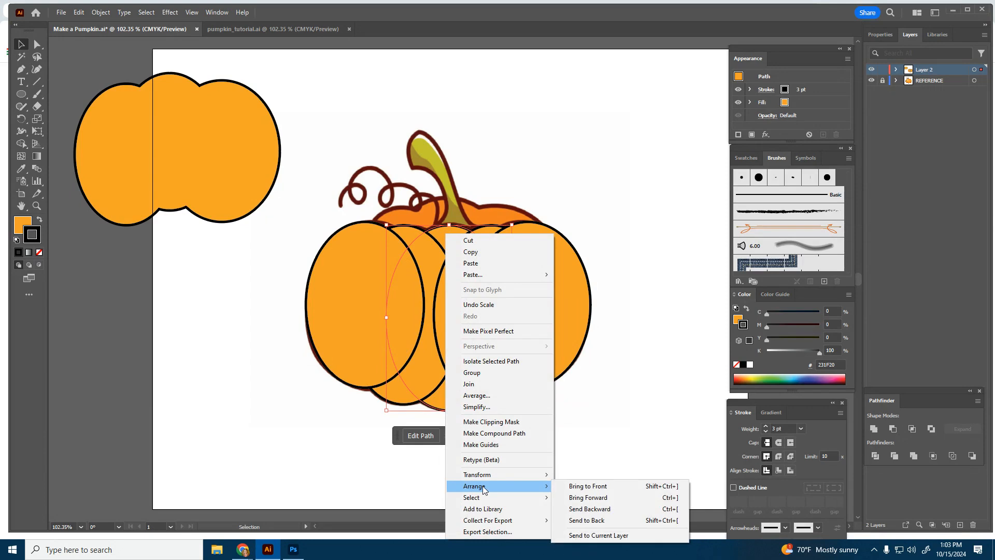
left_click(579, 488)
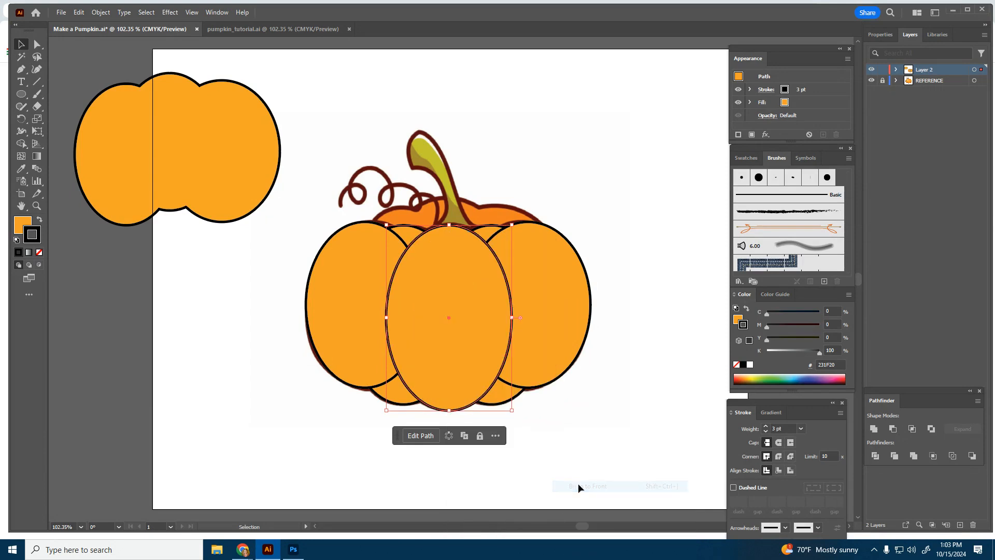
Bring the inner left ellipse forward so it overlaps the outer left segment but stays behind the centre one.
left_click(411, 236)
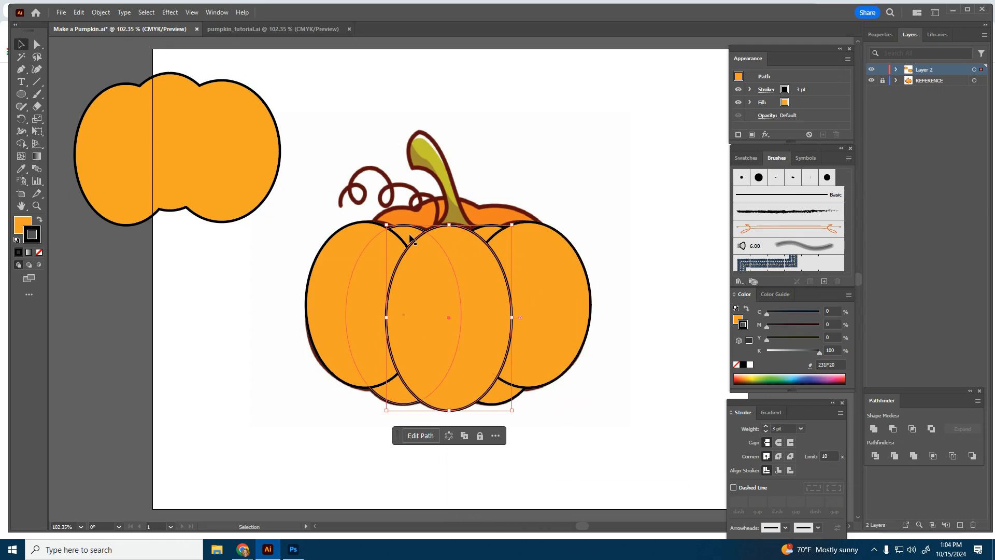
right_click(410, 236)
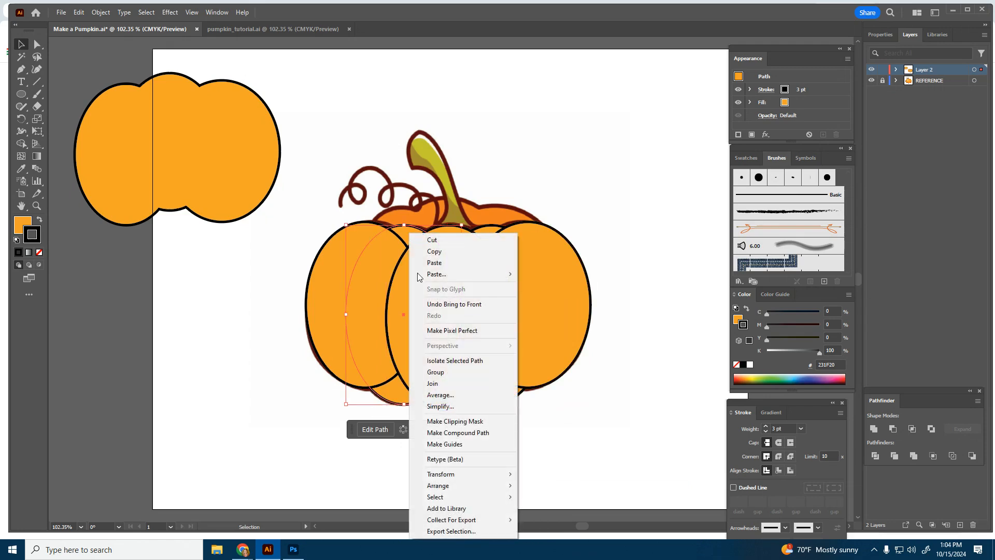
mouse_move(498, 486)
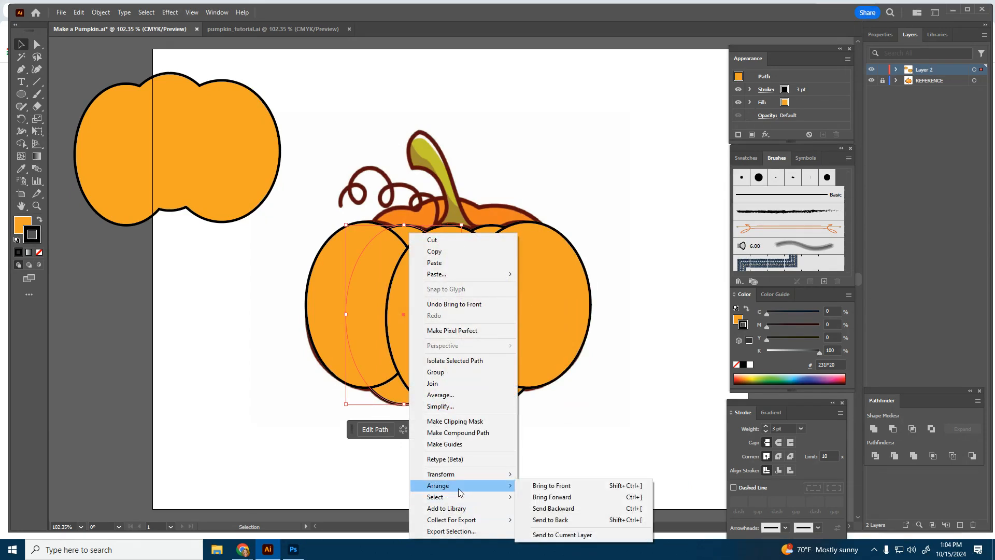
left_click(564, 502)
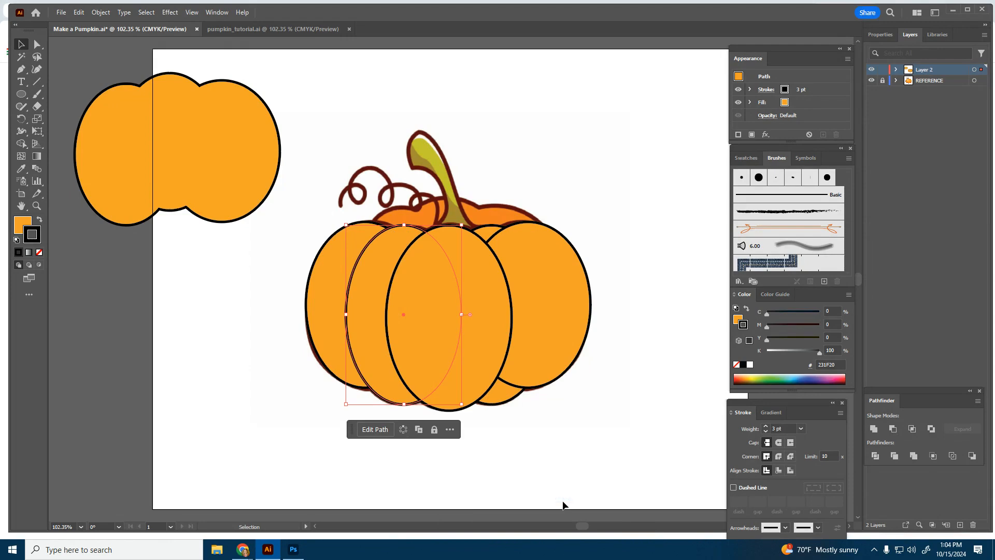
Bring the inner right ellipse forward so it overlaps the outer right segment but stays behind the centre one.
left_click(487, 235)
right_click(486, 234)
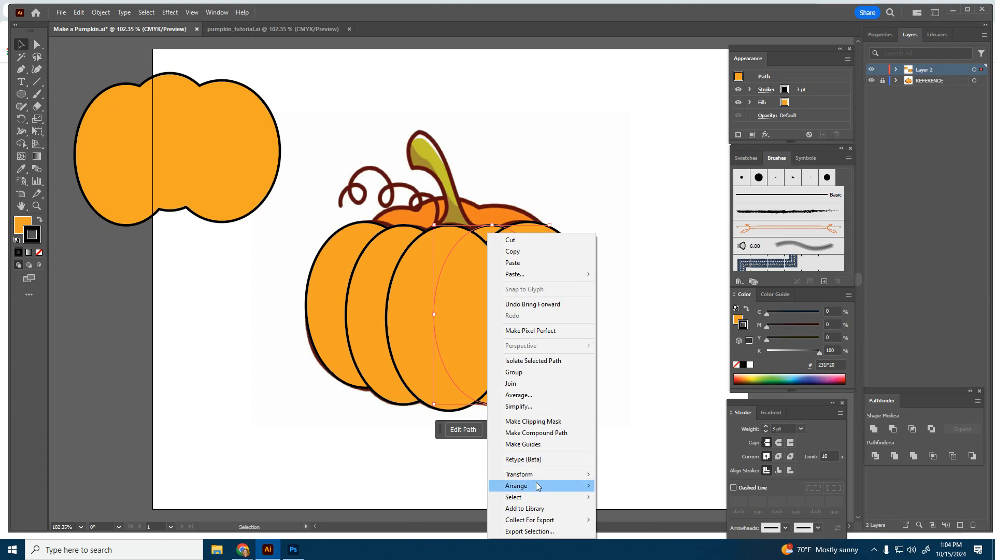
mouse_move(537, 486)
left_click(649, 496)
left_click(629, 199)
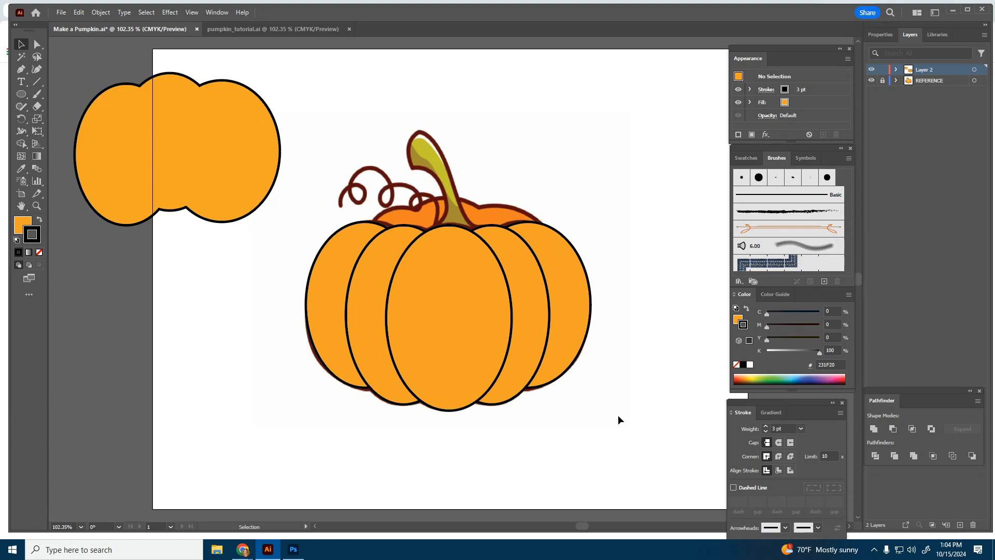
Select all five front segment ellipses and group them.
left_click_drag(617, 415, 295, 220)
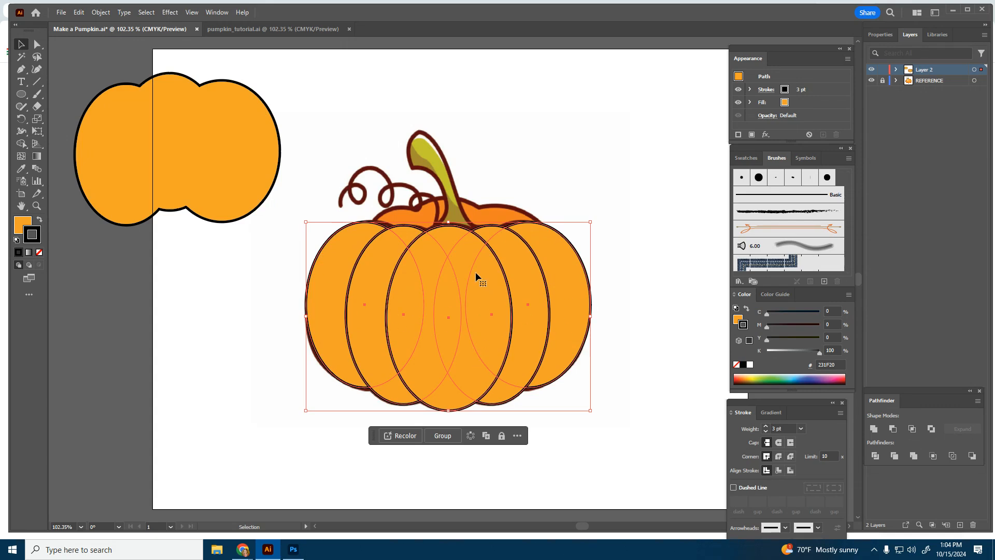
left_click(100, 12)
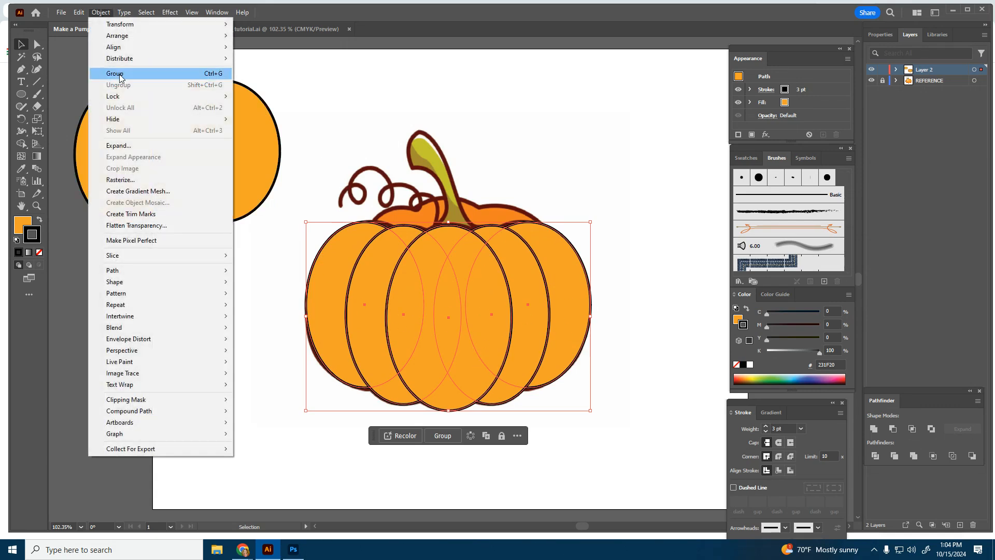
left_click(107, 12)
right_click(488, 288)
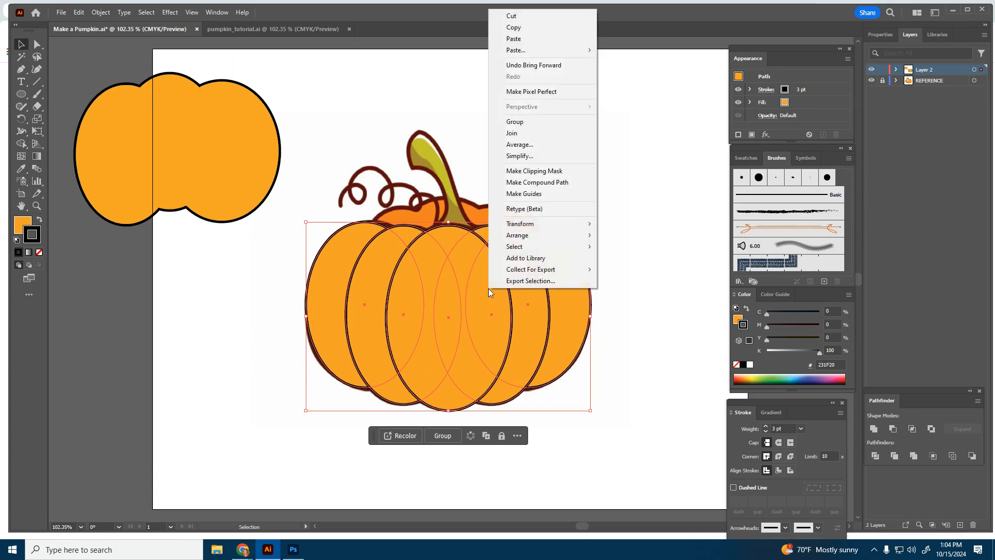
left_click(508, 123)
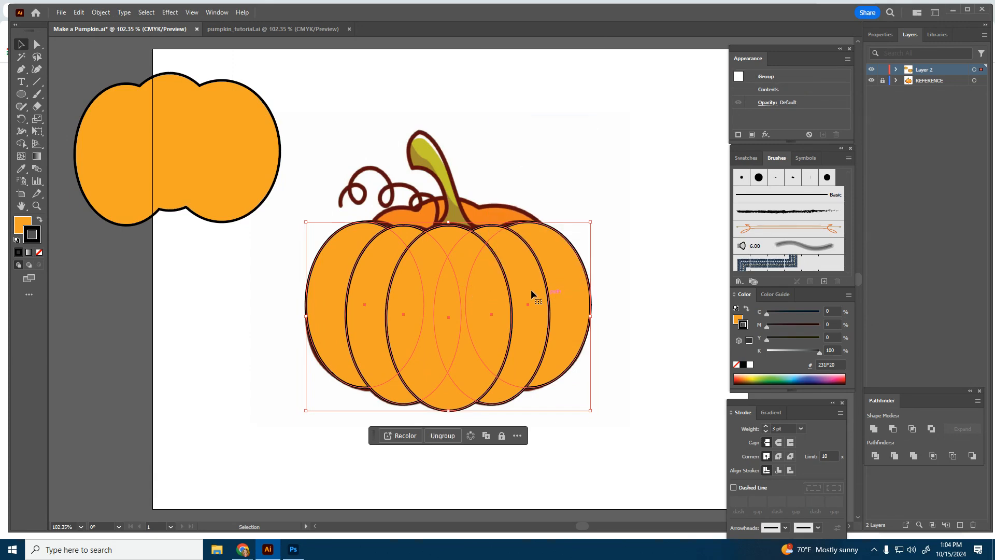
Nudge the grouped pumpkin segments to line up with the reference pumpkin.
mouse_move(498, 293)
left_mouse_down()
mouse_move(455, 303)
mouse_move(496, 287)
left_mouse_up()
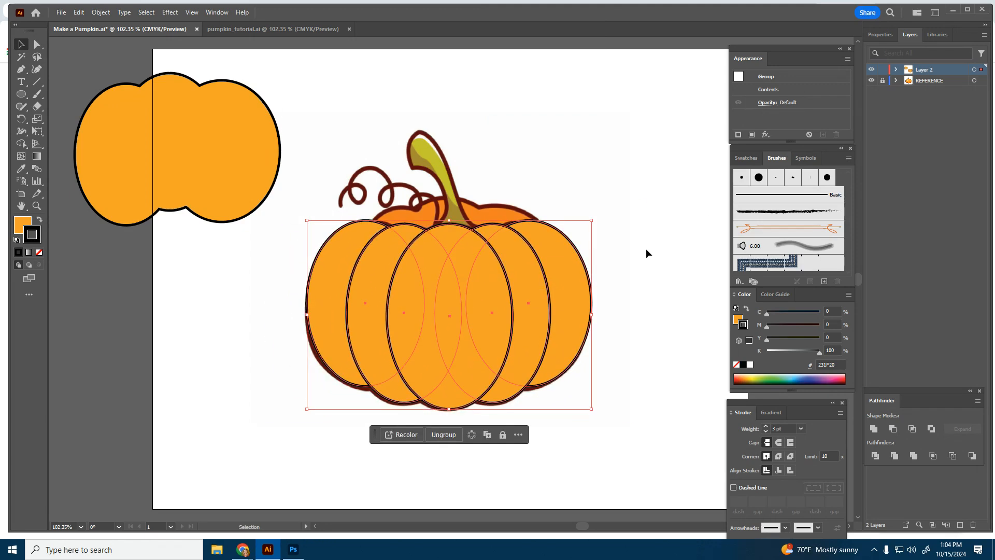
left_click(645, 248)
left_click(452, 323)
left_click_drag(453, 322, 443, 304)
left_click(628, 173)
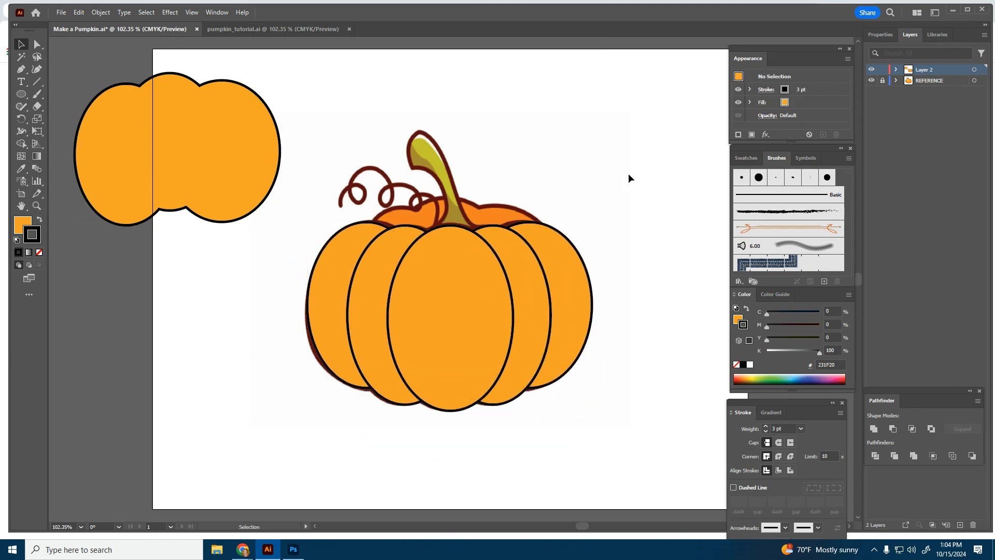
Apply the 3D and Materials Inflate effect to the grouped pumpkin segments.
left_click(582, 289)
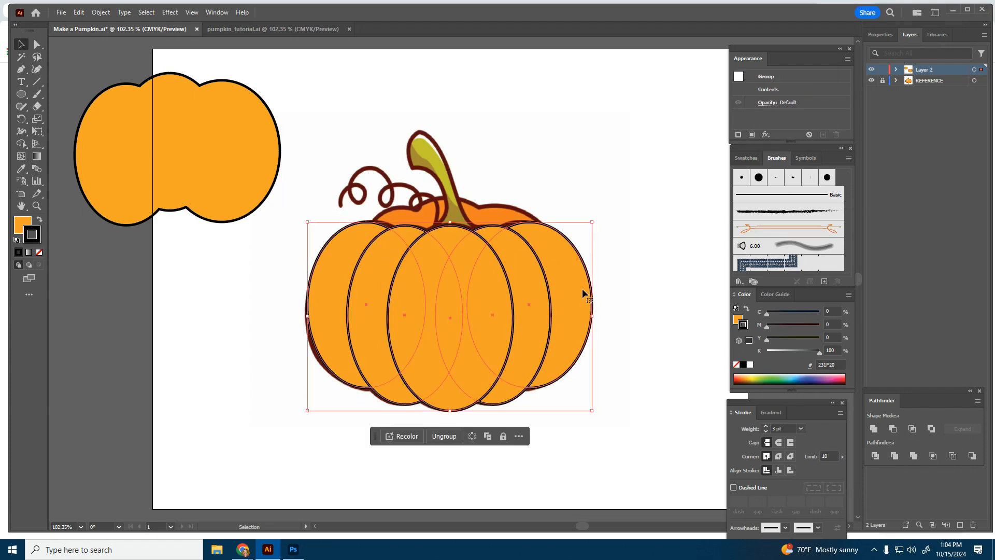
left_click(151, 12)
mouse_move(179, 19)
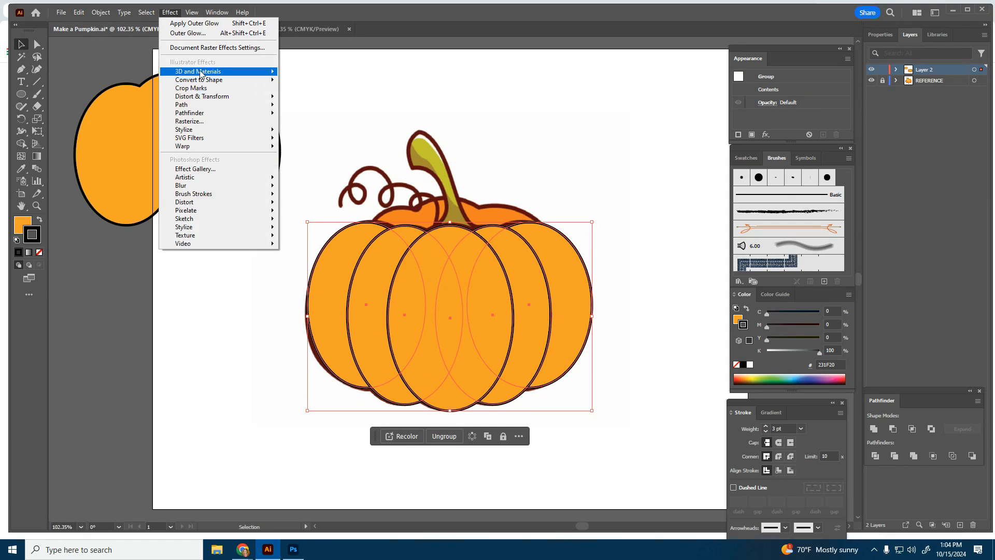
mouse_move(217, 72)
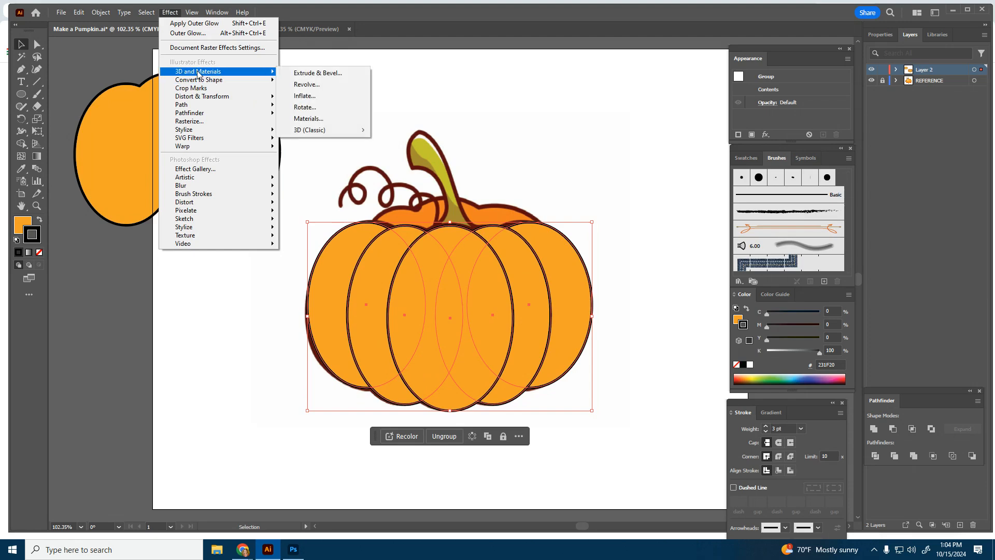
left_click(316, 99)
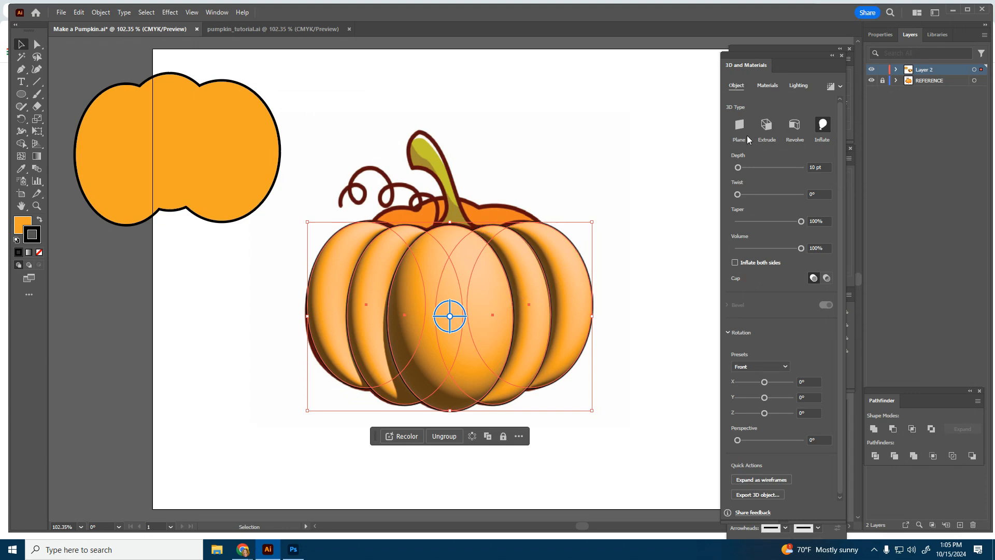
Review the lighting settings, then set the Inflate effect's depth to 189 pt and its volume to 63%.
left_click(798, 86)
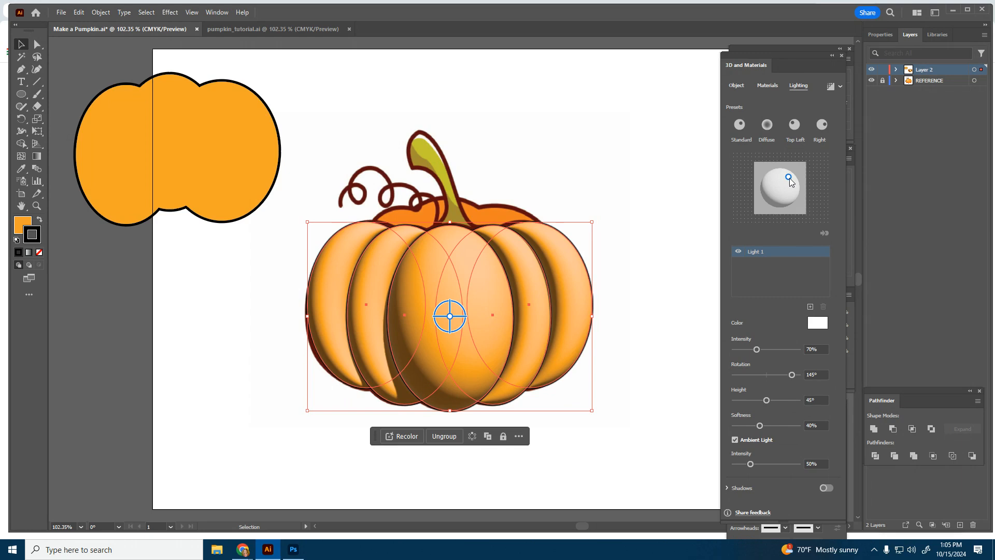
left_click(738, 86)
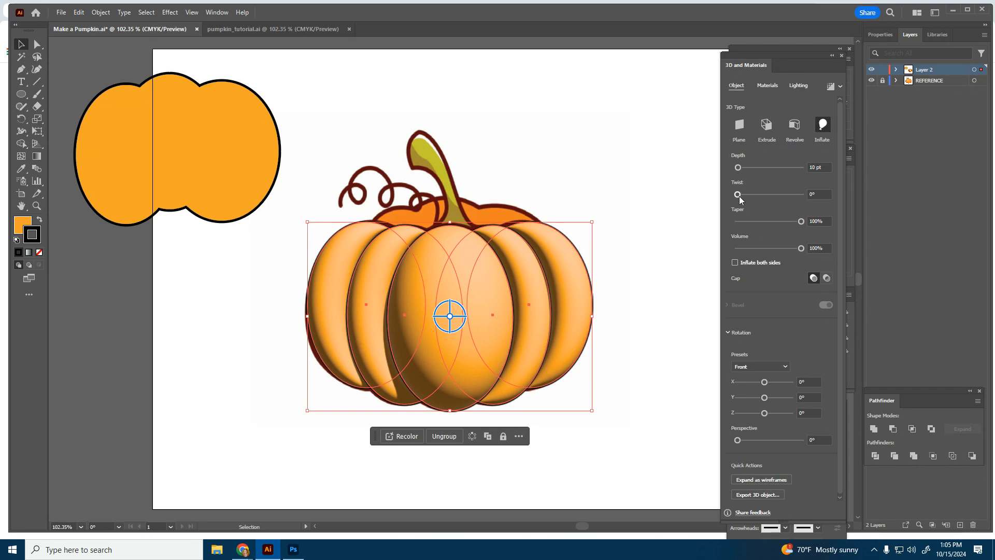
left_click(752, 167)
left_click(752, 167)
left_click_drag(779, 248, 764, 250)
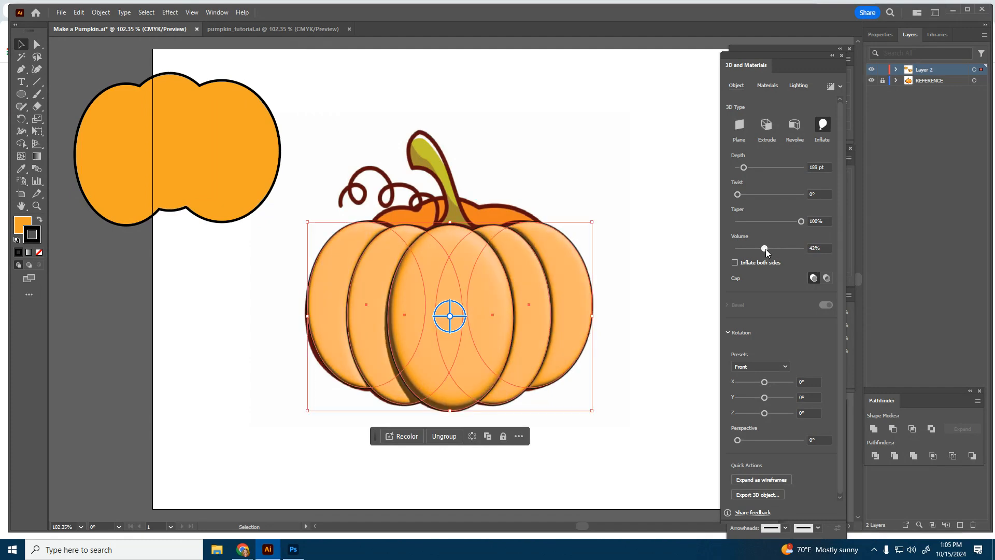
left_click(779, 248)
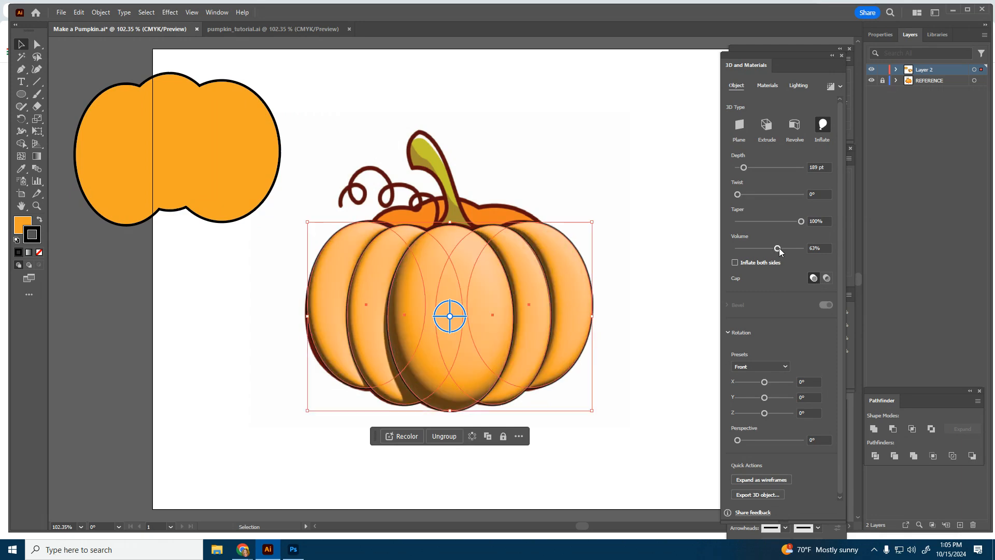
Recolor the inflated pumpkin segment group with a darker orange fill (#CC7605).
left_click(610, 150)
left_click(448, 283)
double_click(22, 224)
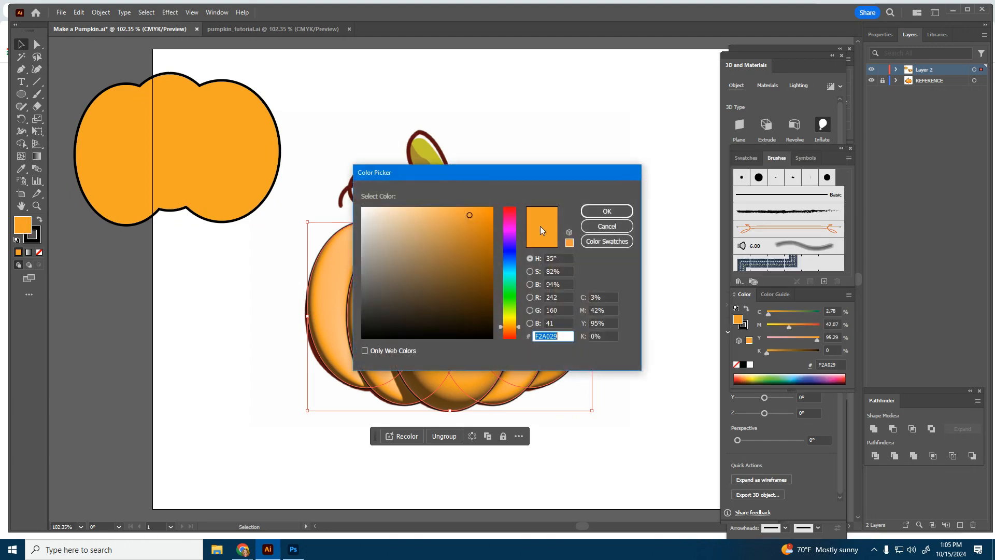
left_click_drag(467, 213, 467, 231)
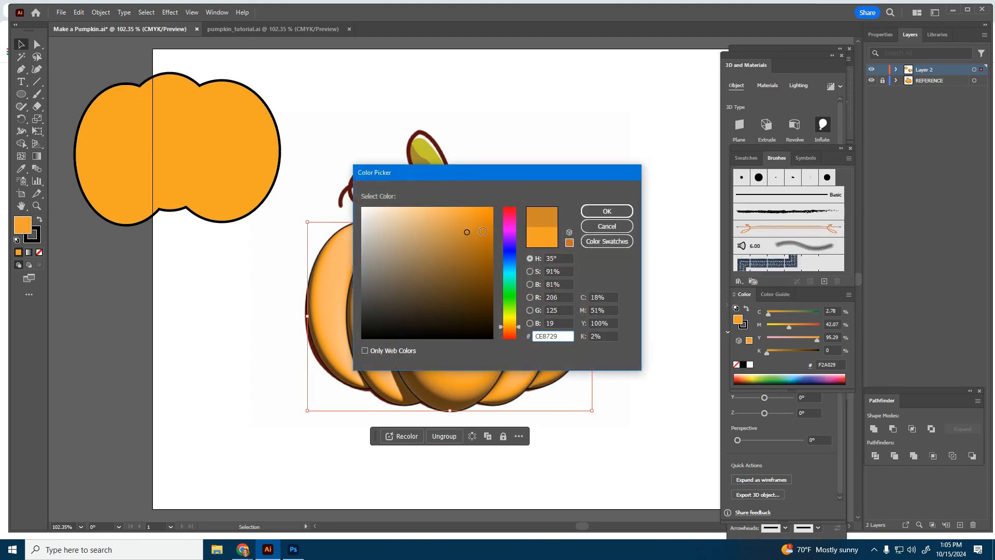
left_click(491, 234)
left_click(601, 211)
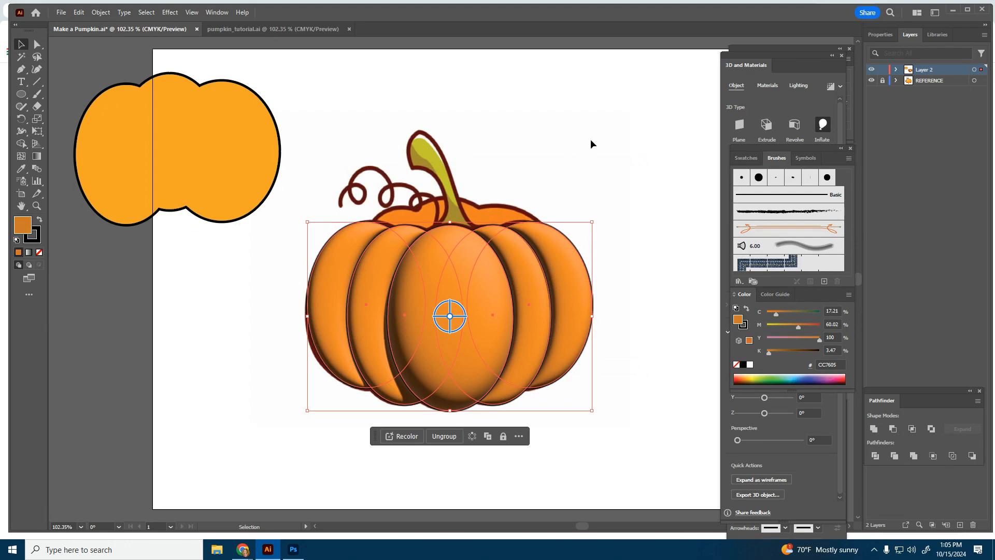
Deselect the pumpkin group and move the merged back shape slightly closer to the pumpkin.
left_click(590, 139)
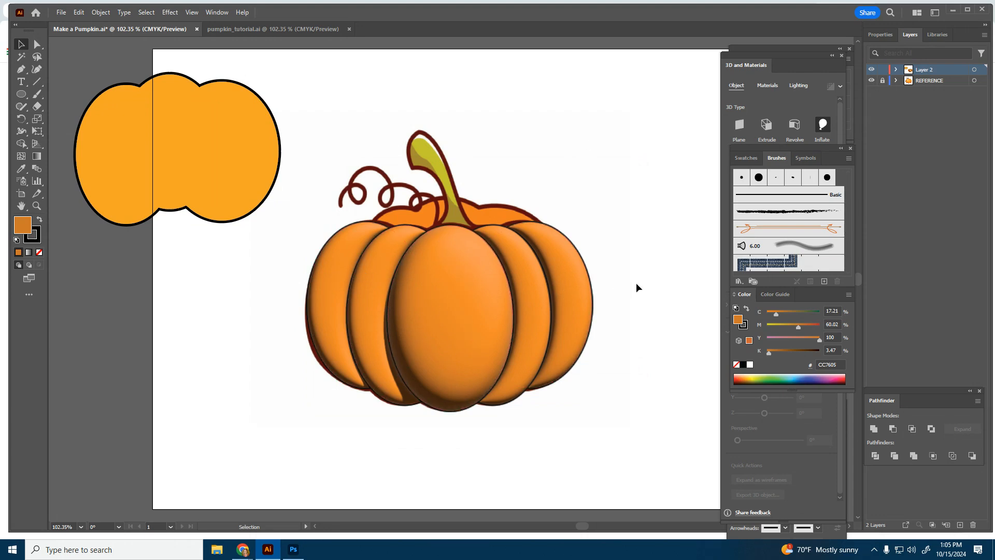
left_click_drag(193, 122, 224, 138)
left_click(434, 161)
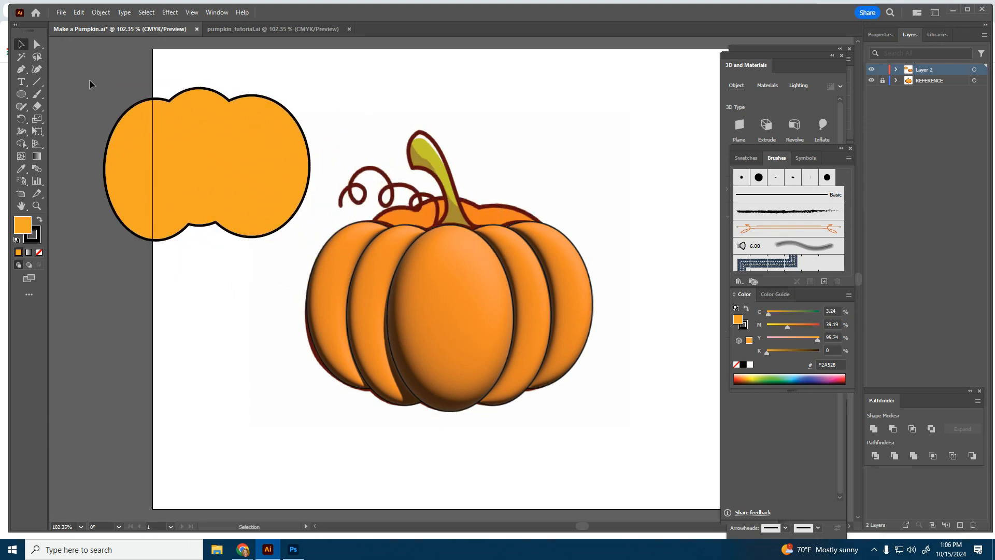
Trace the reference stem's right edge, rounded tip and underside corner with the Pen tool.
left_click(20, 71)
left_click(481, 230)
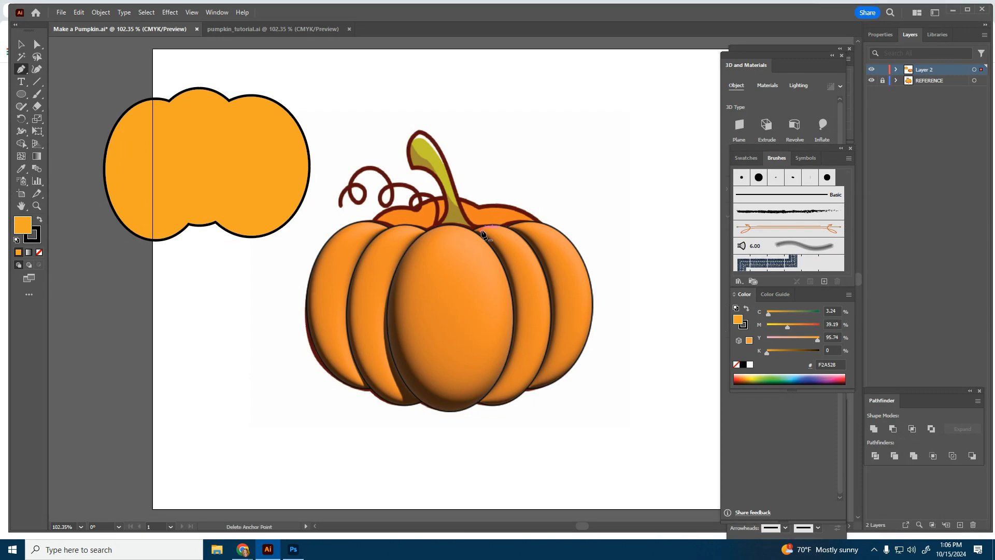
left_click_drag(471, 221, 461, 208)
left_click_drag(446, 162, 419, 132)
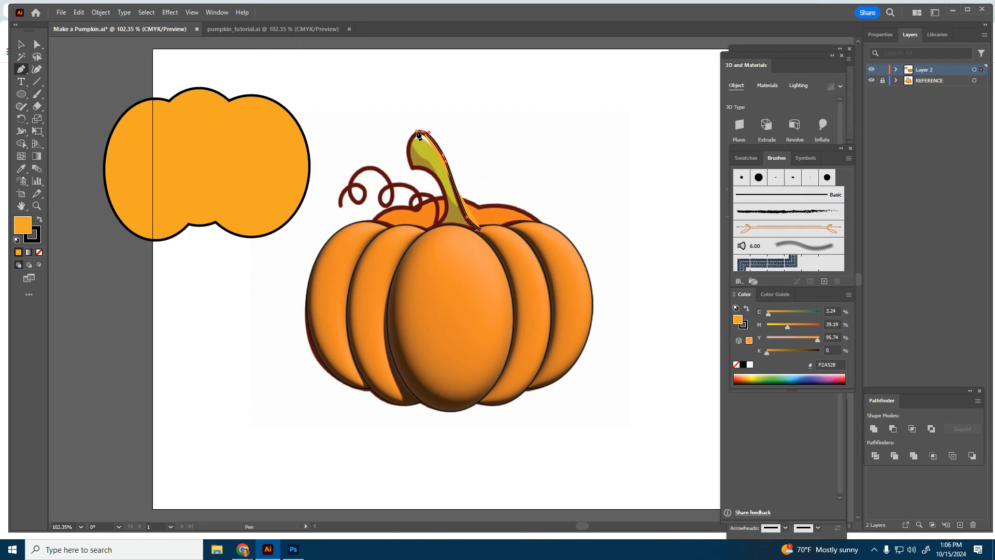
left_click_drag(408, 145, 409, 145)
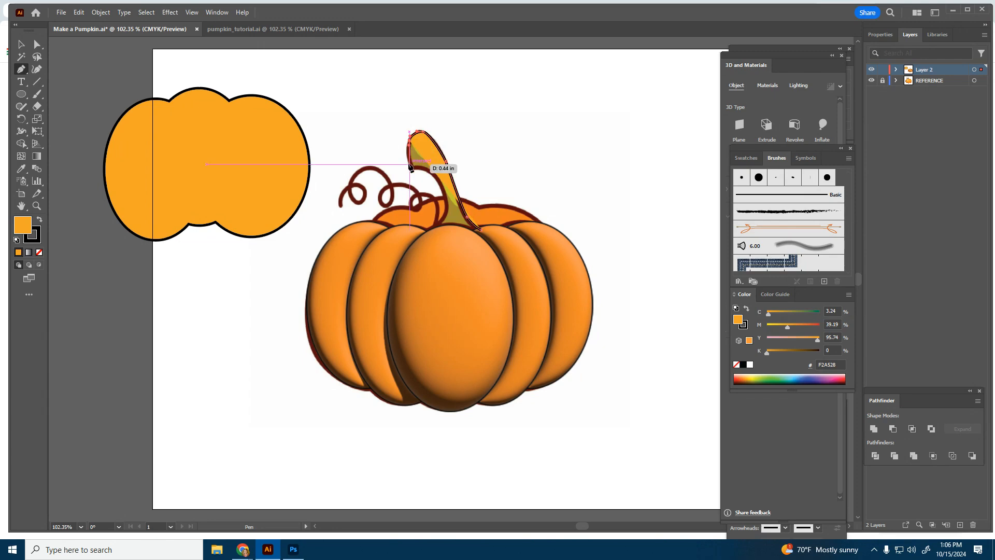
left_click(412, 170)
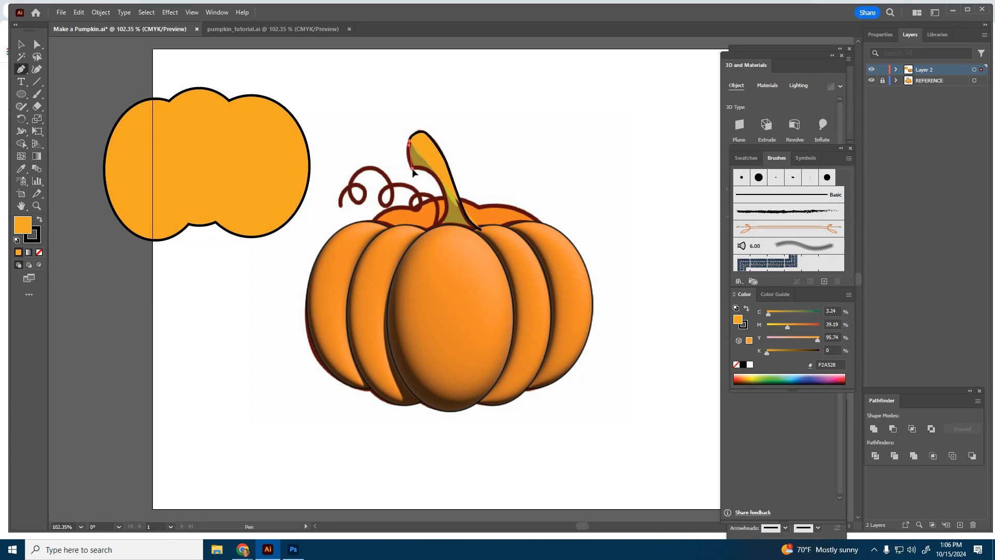
left_click_drag(420, 177, 421, 176)
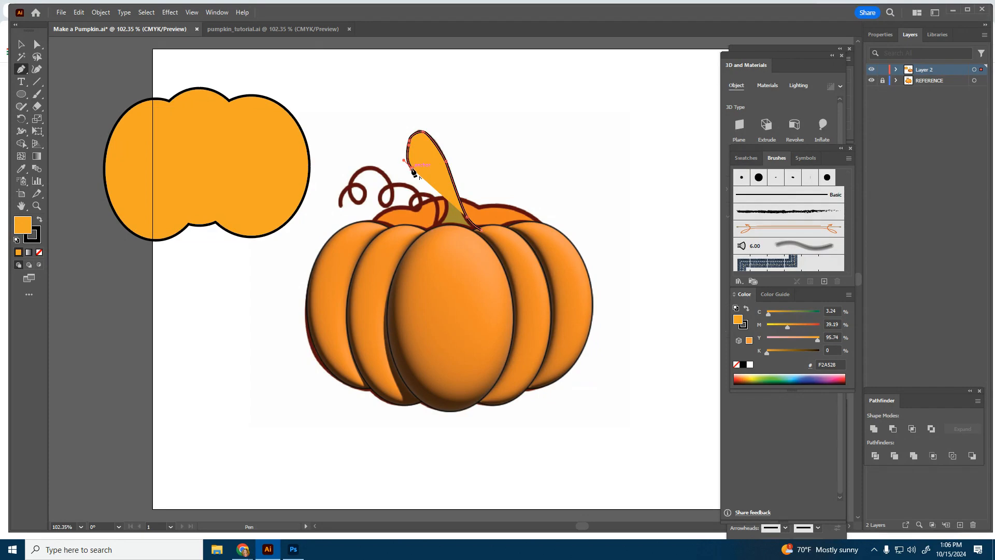
left_click_drag(412, 168, 677, 89)
Lower the stem path's opacity to 64% and finish tracing its left edge and flat base over the front segment.
left_click(875, 35)
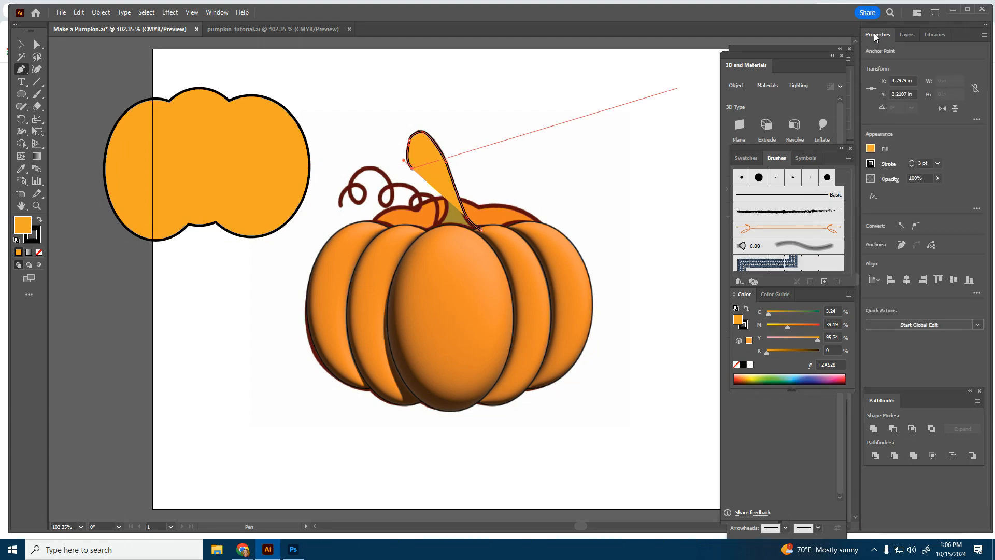
left_click(938, 179)
left_click_drag(934, 195, 921, 195)
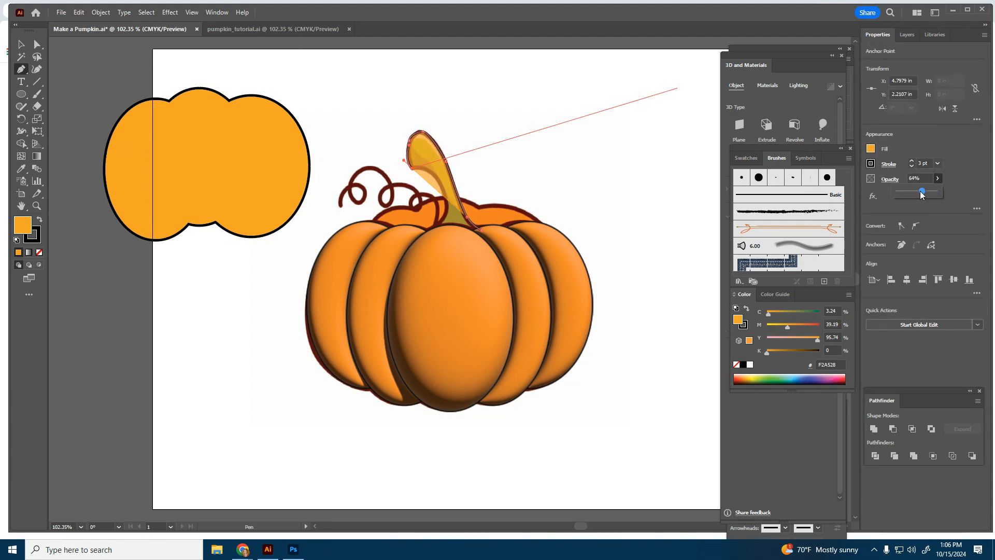
left_click_drag(431, 172, 440, 225)
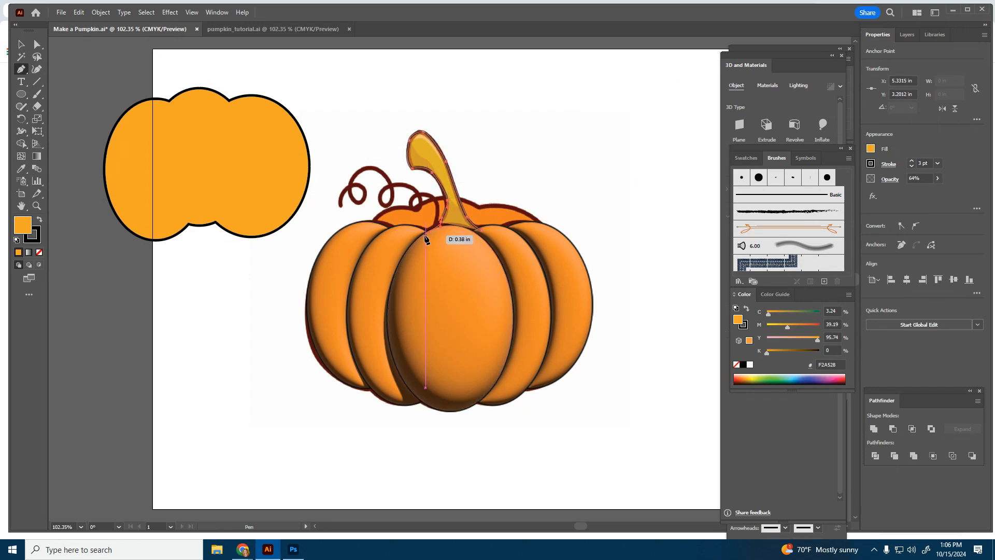
left_click(422, 241)
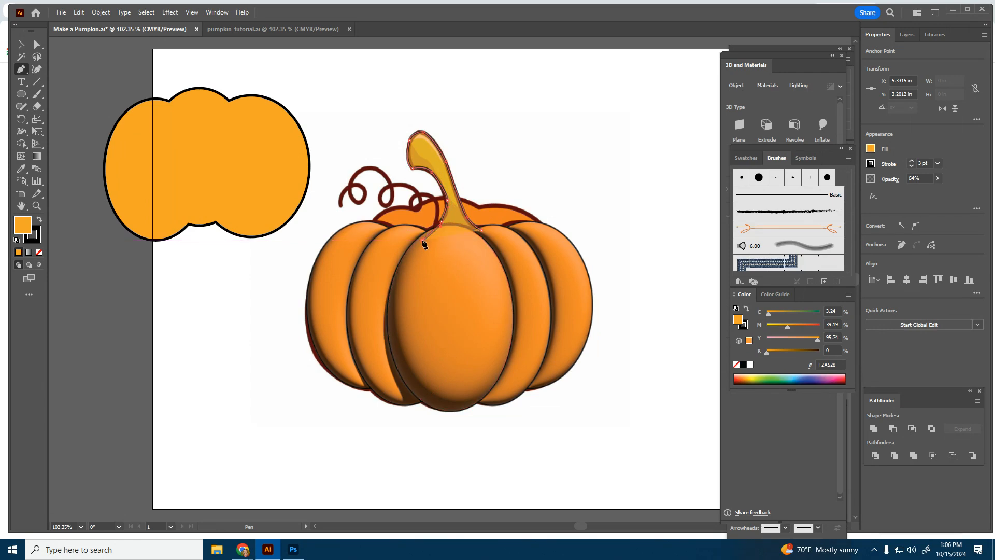
left_click(478, 240)
Restore the stem's opacity to 100% and give it a green fill (#609113).
left_click(937, 178)
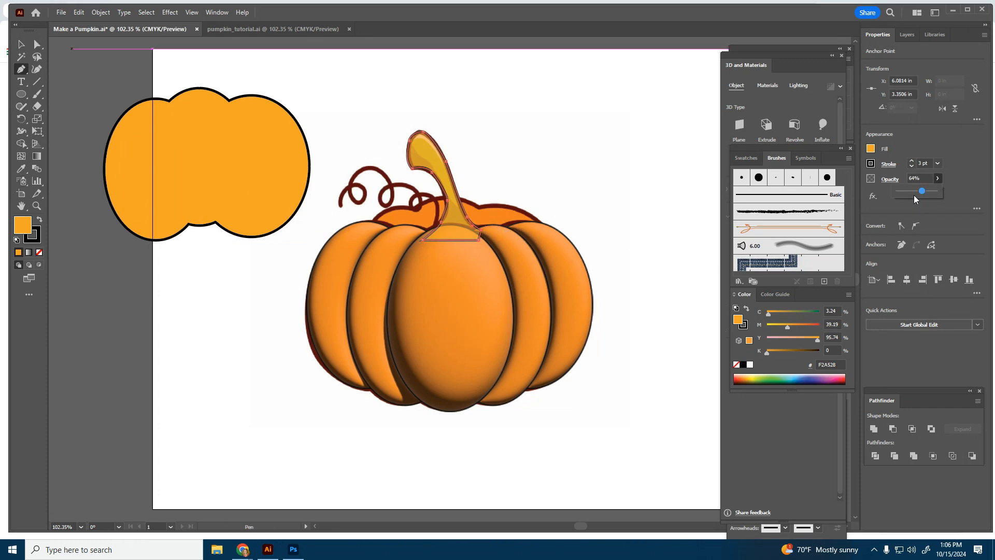
left_click_drag(920, 191, 935, 190)
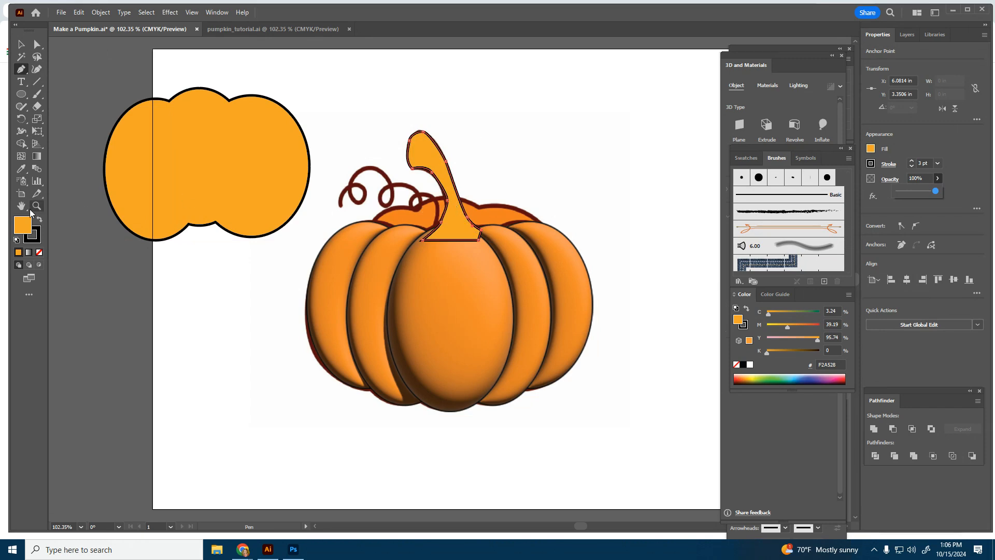
double_click(26, 228)
left_click_drag(514, 308, 514, 308)
left_click(474, 263)
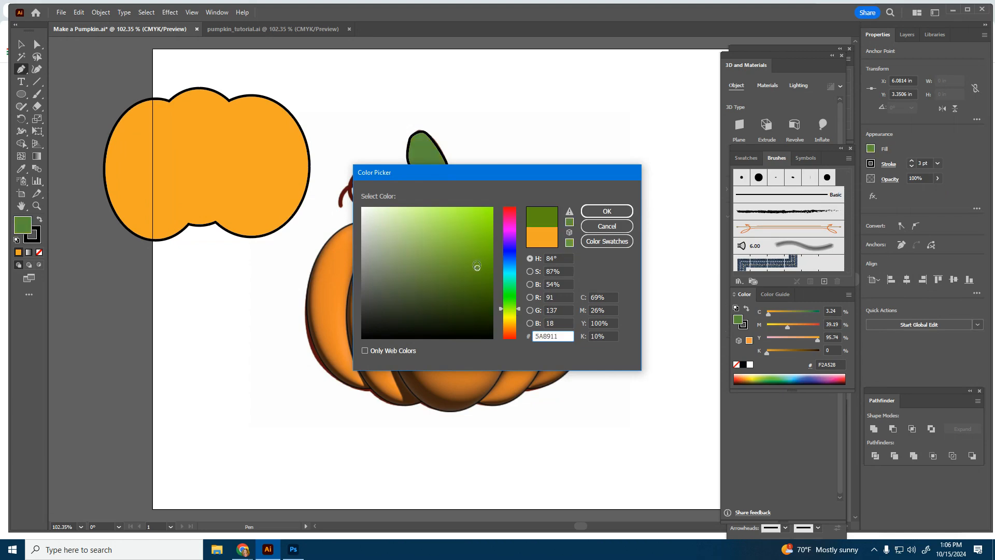
left_click(607, 211)
Move the merged back shape into place behind the pumpkin's front segments, matching the reference.
left_click(22, 44)
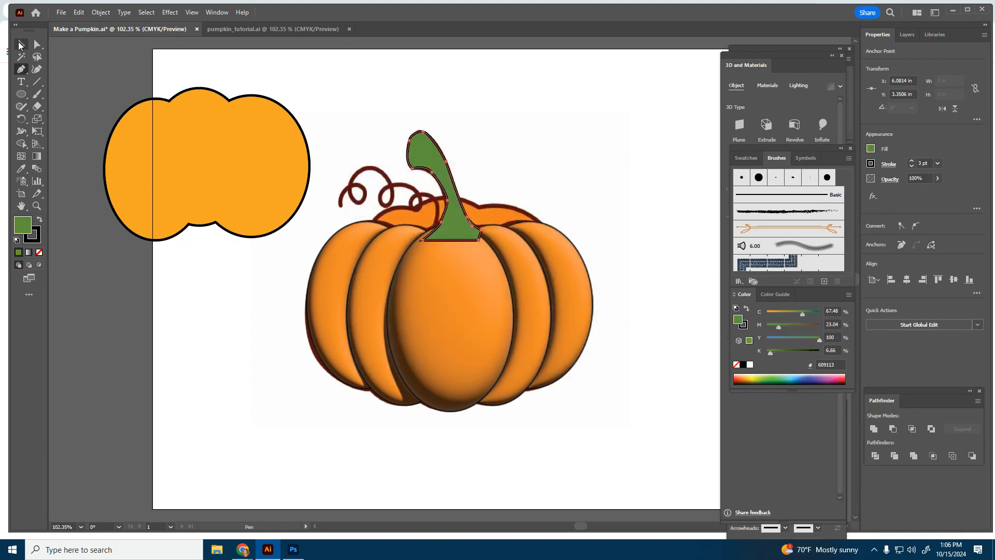
left_click(255, 145)
left_click_drag(255, 145, 487, 249)
left_click(459, 209)
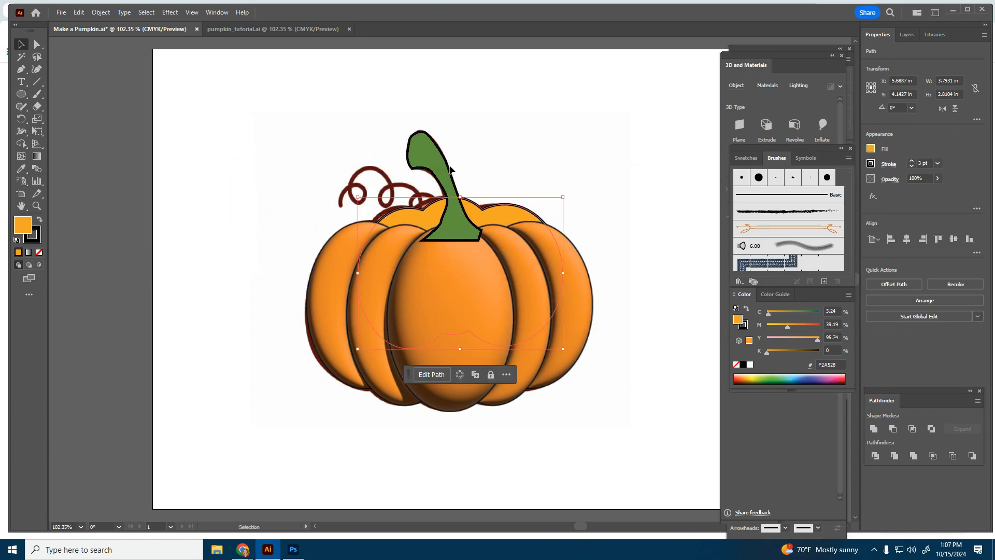
Send the stem backward behind the front segments and shift the back shape about 0.11 in to the left.
right_click(423, 151)
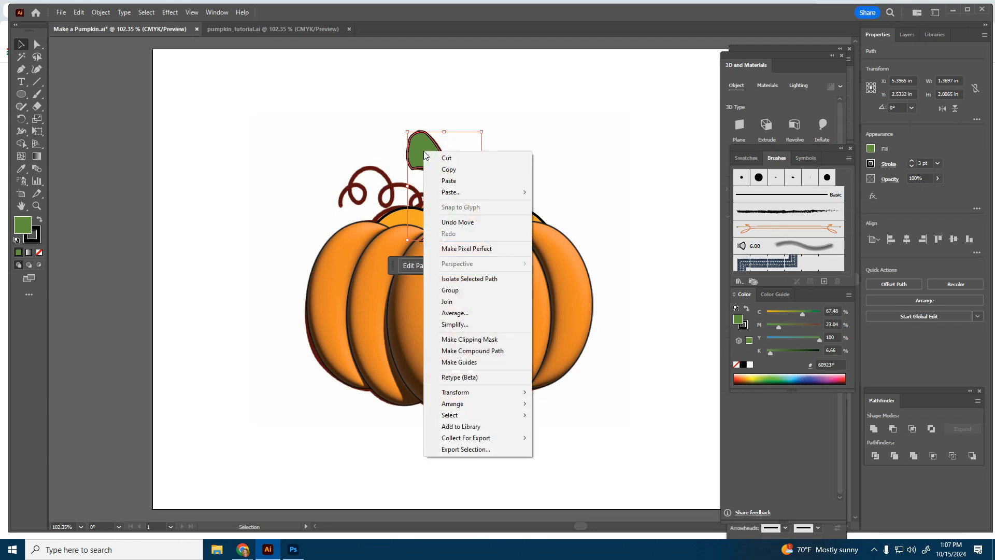
mouse_move(461, 404)
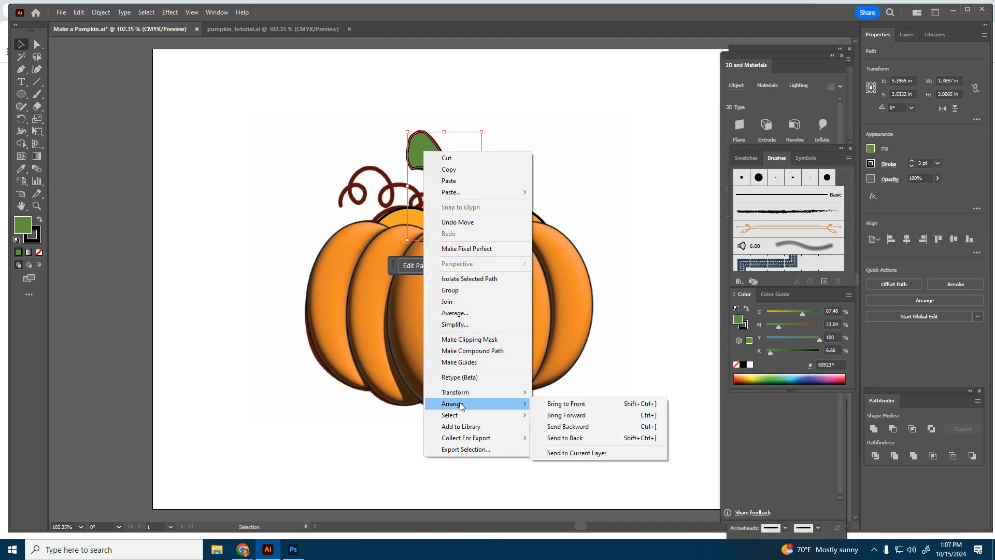
left_click(553, 430)
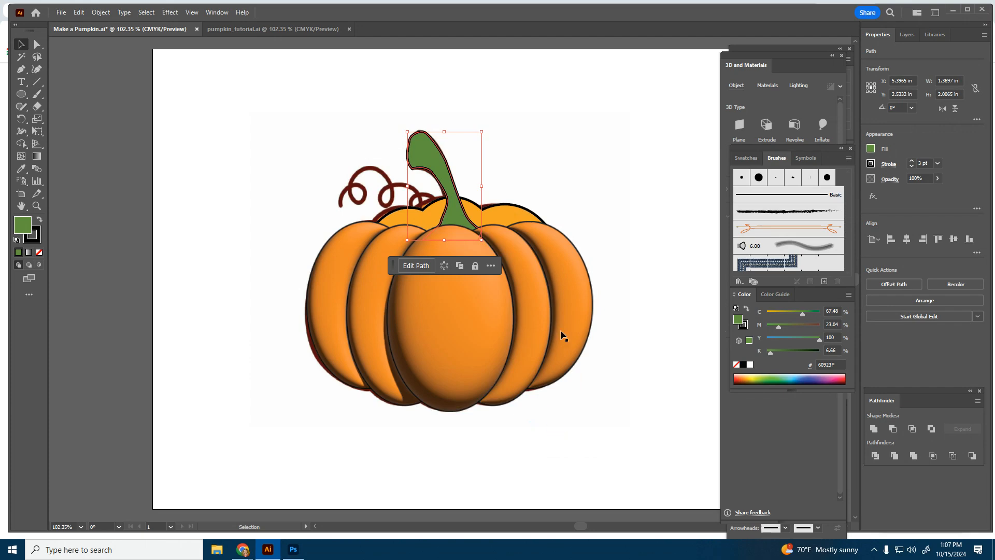
left_click(592, 138)
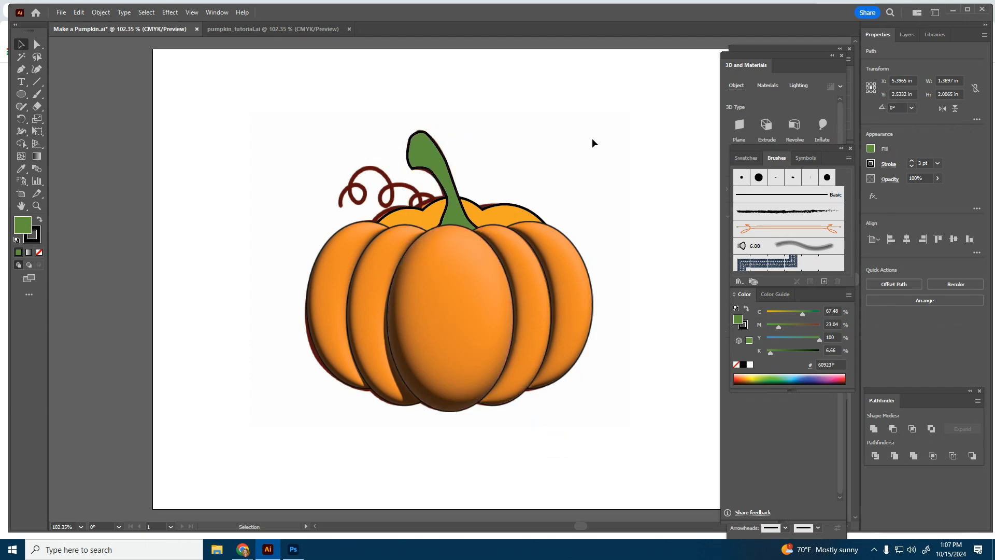
left_click_drag(501, 213, 498, 213)
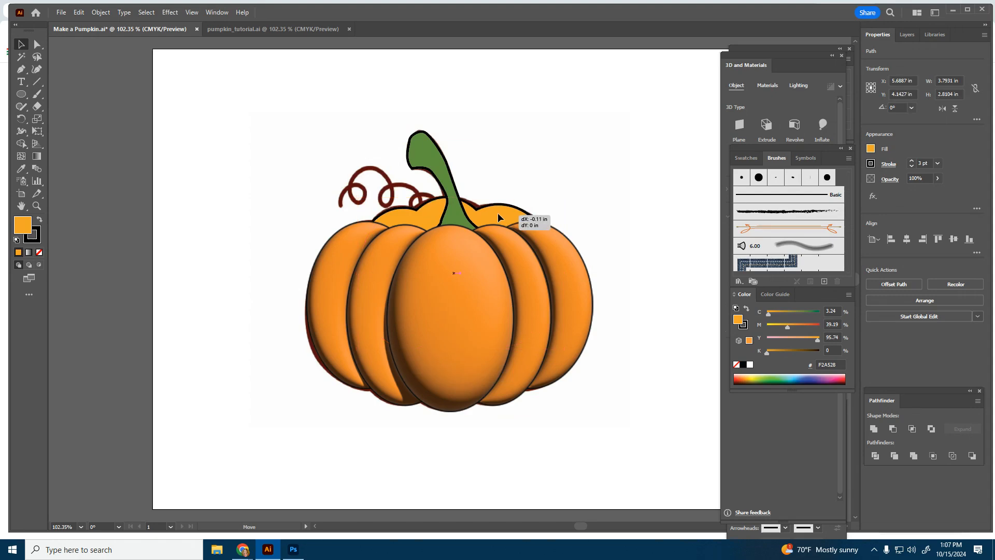
Widen the stem's lower neck by moving the anchor point on its left edge outward with Direct Selection.
left_click(430, 150)
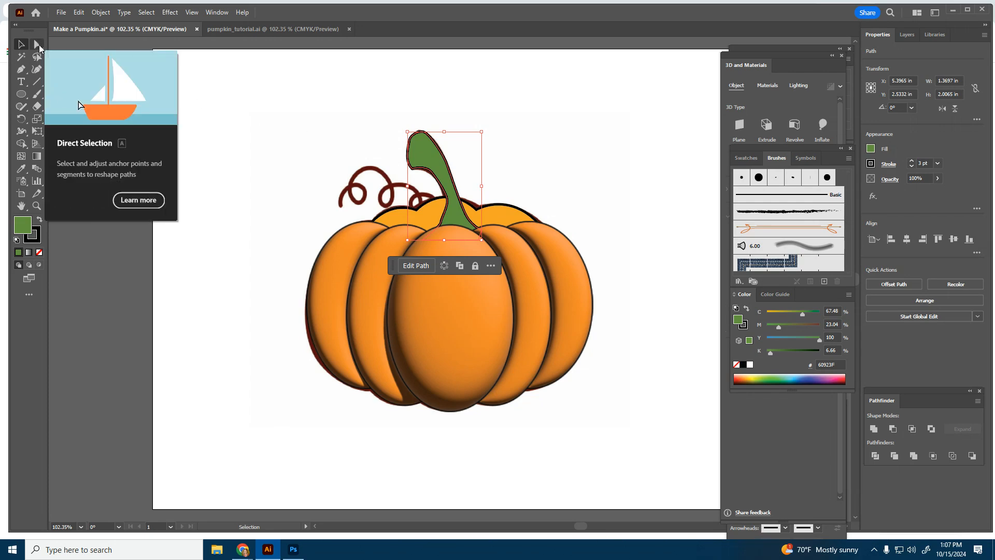
left_click(37, 46)
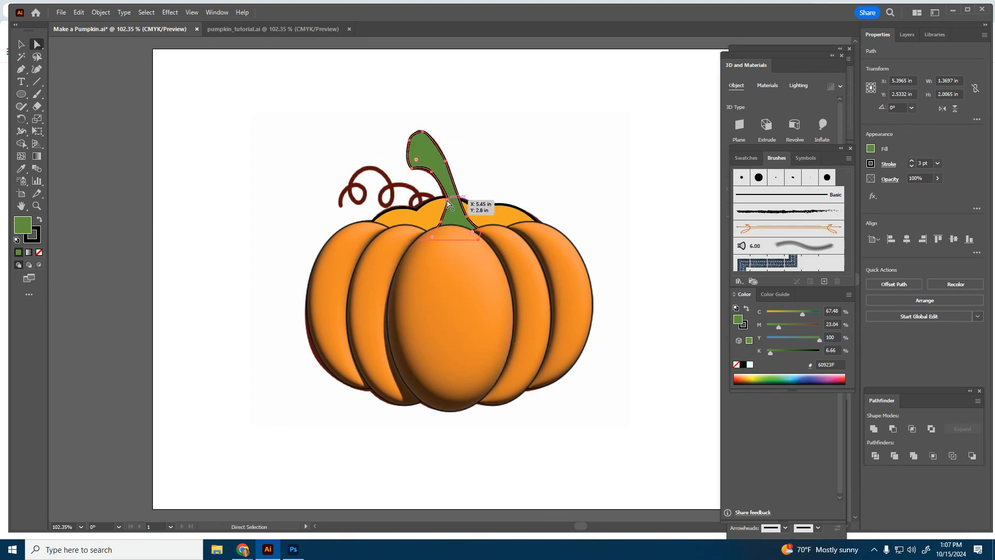
left_click_drag(447, 202, 444, 204)
left_click(517, 145)
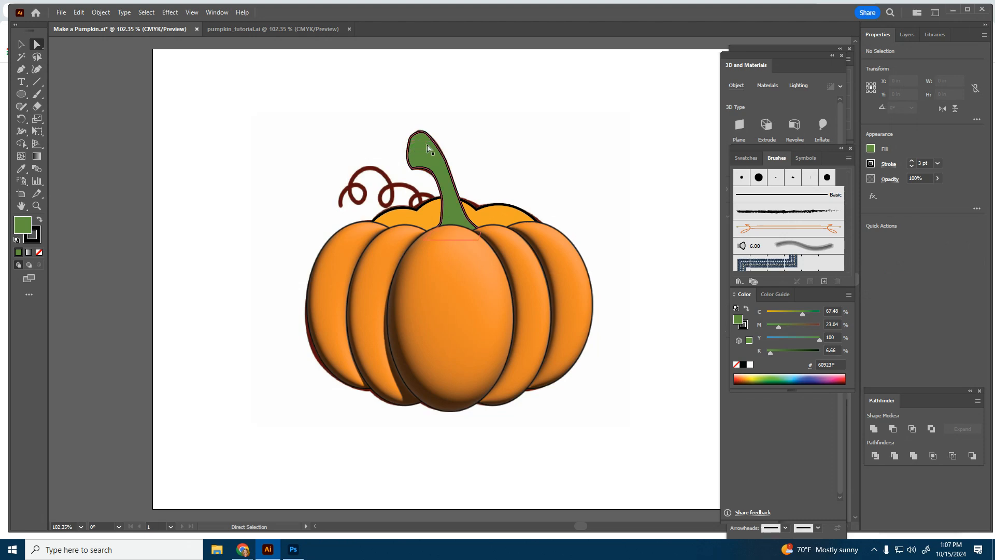
Reshape the stem's head by pulling the anchor points along its lower left side outward.
left_click(436, 174)
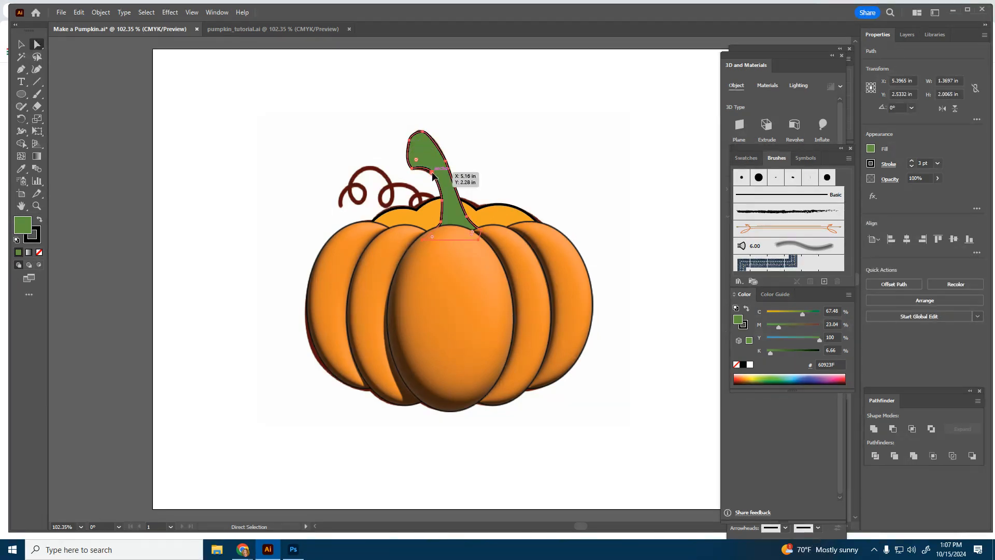
left_click(431, 173)
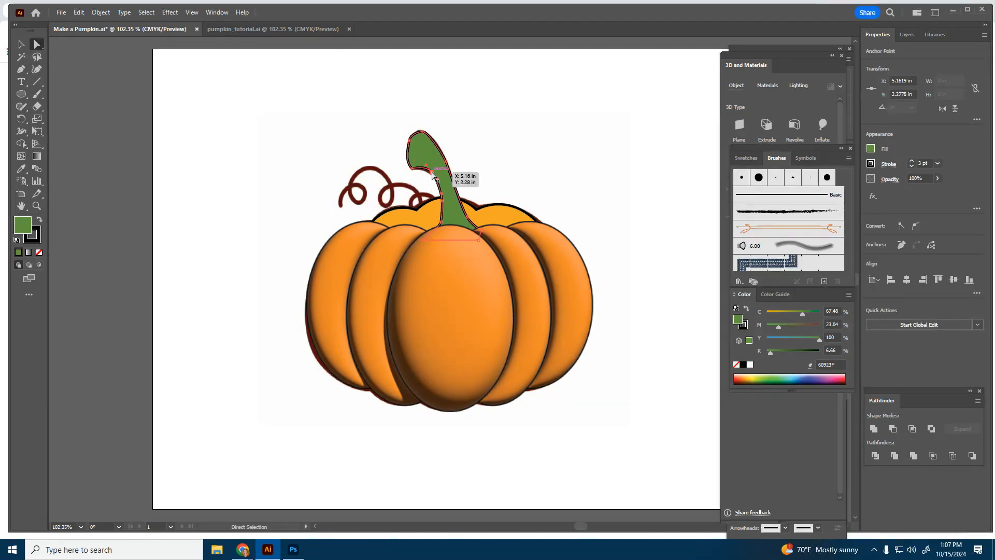
left_click_drag(433, 176, 409, 173)
left_click(535, 156)
left_click(497, 164)
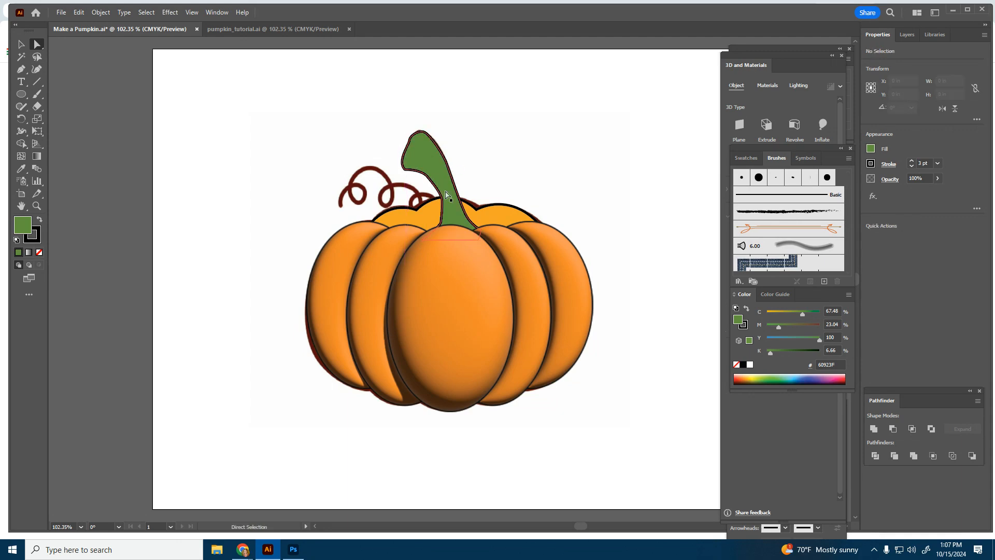
Apply the 3D and Materials Inflate effect to the stem.
left_click(428, 158)
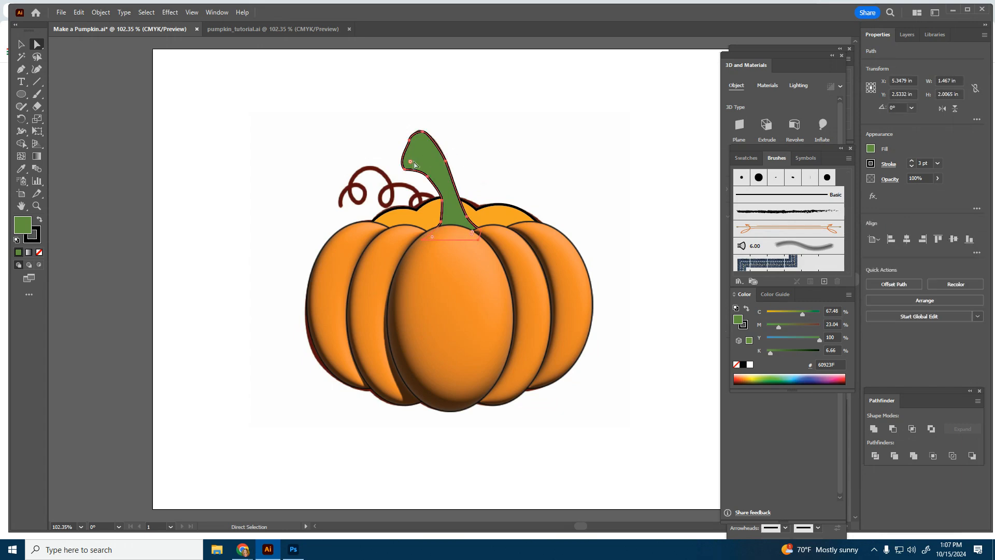
left_click(26, 45)
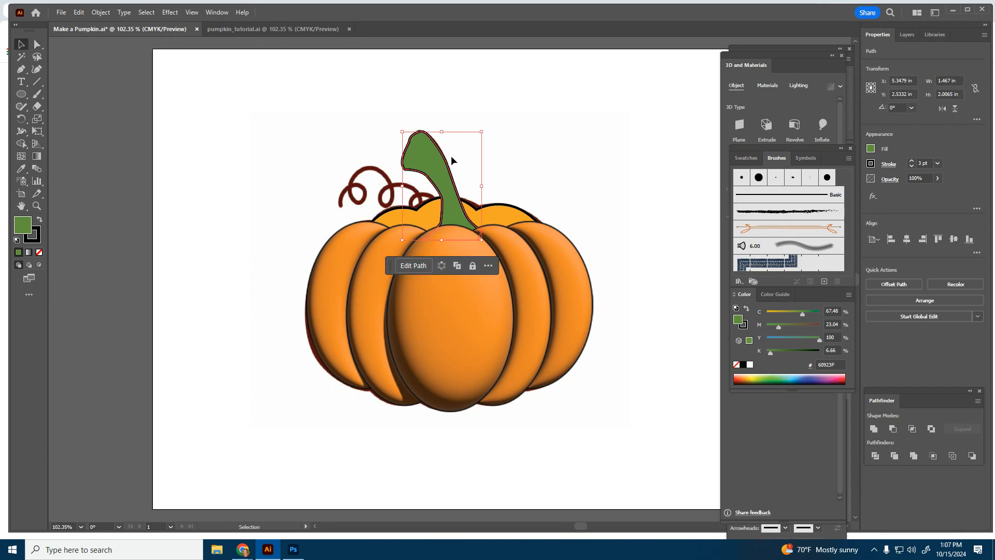
left_click(170, 14)
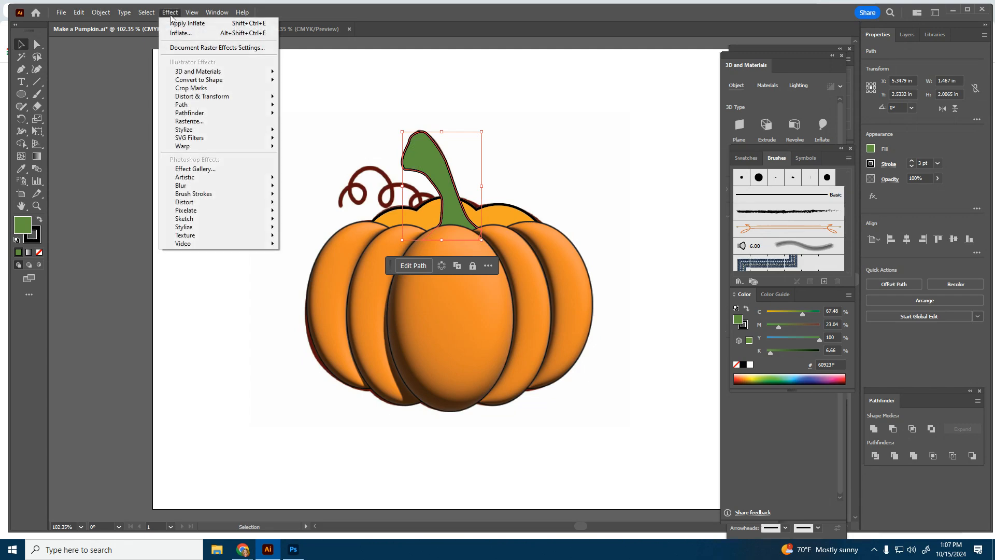
mouse_move(218, 71)
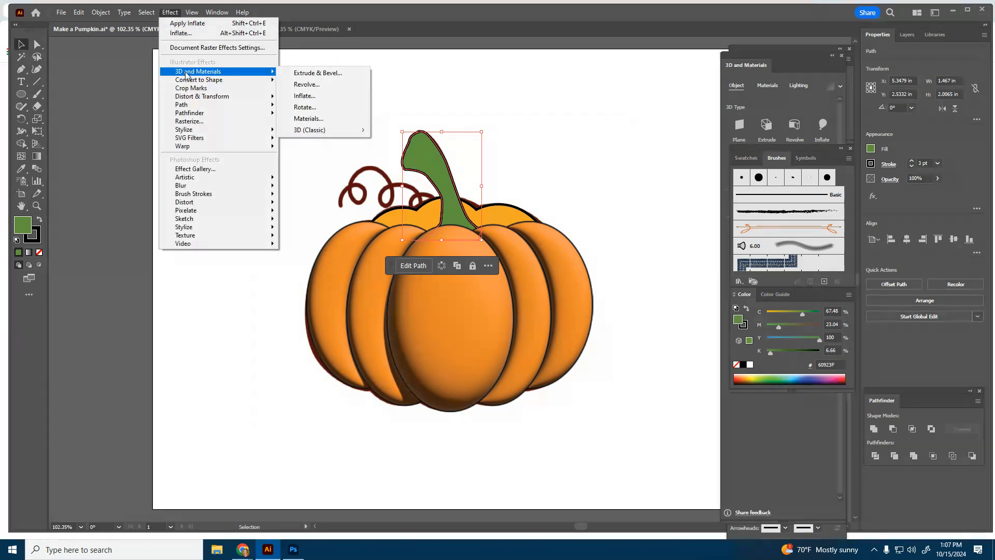
left_click(337, 96)
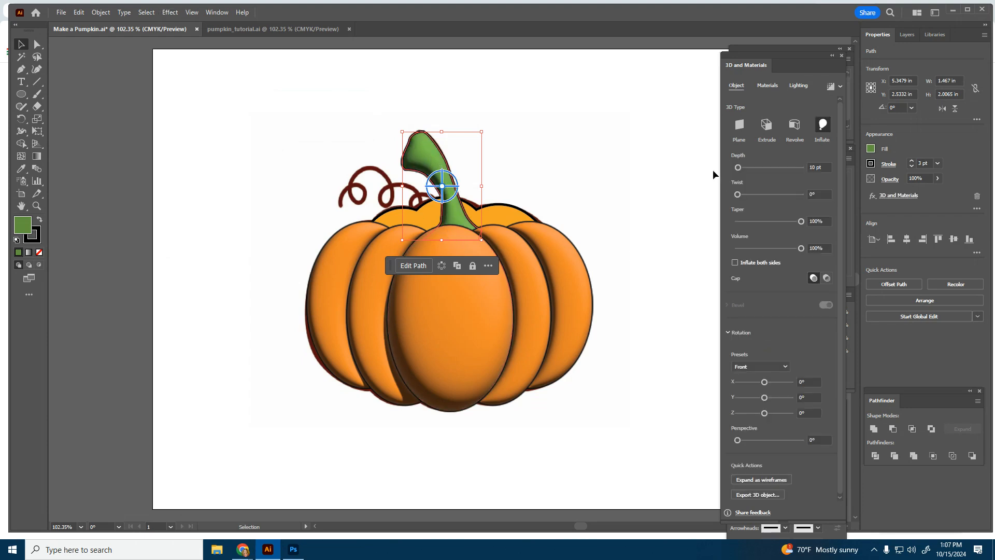
Set the stem's Inflate volume to 62% and nudge the stem slightly into place over the reference.
left_click_drag(798, 249, 777, 247)
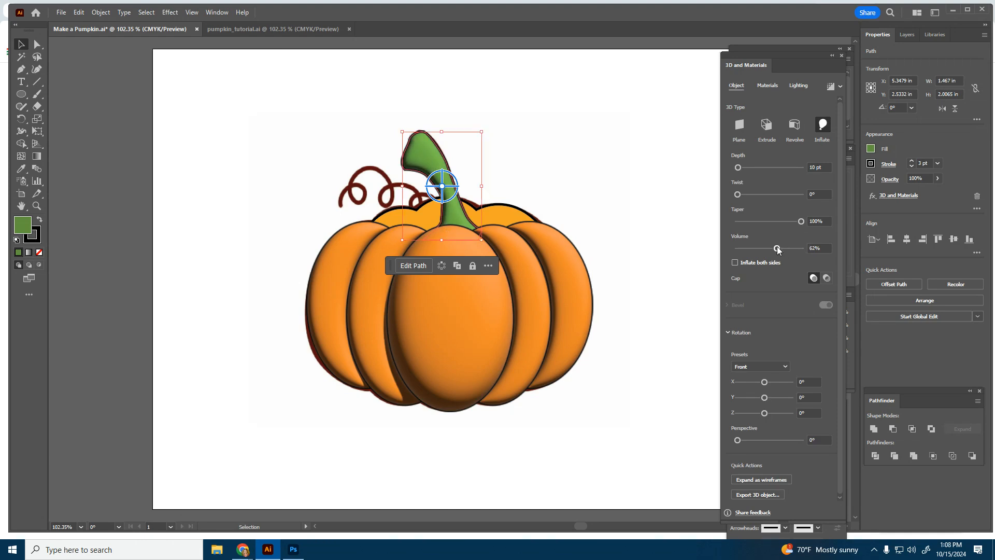
left_click(625, 119)
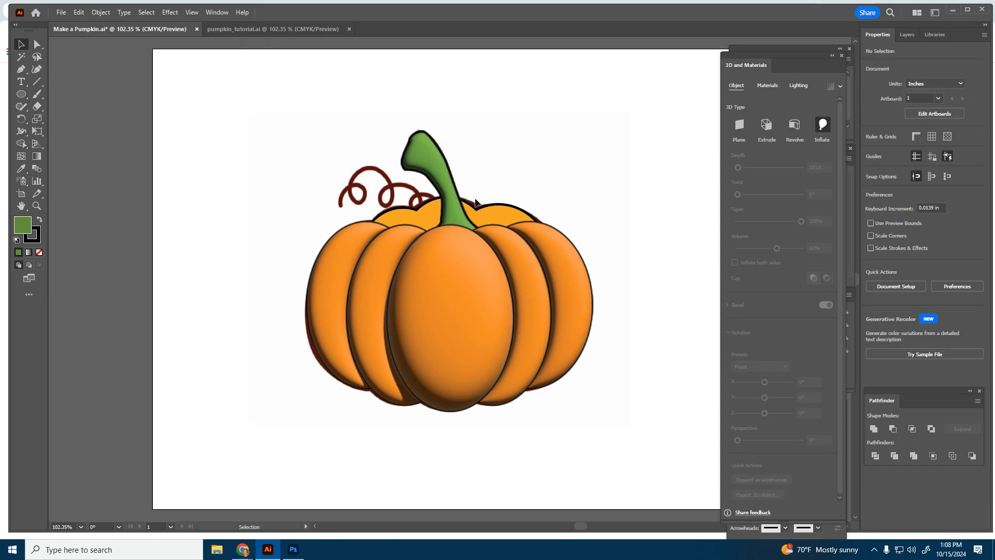
left_click(453, 208)
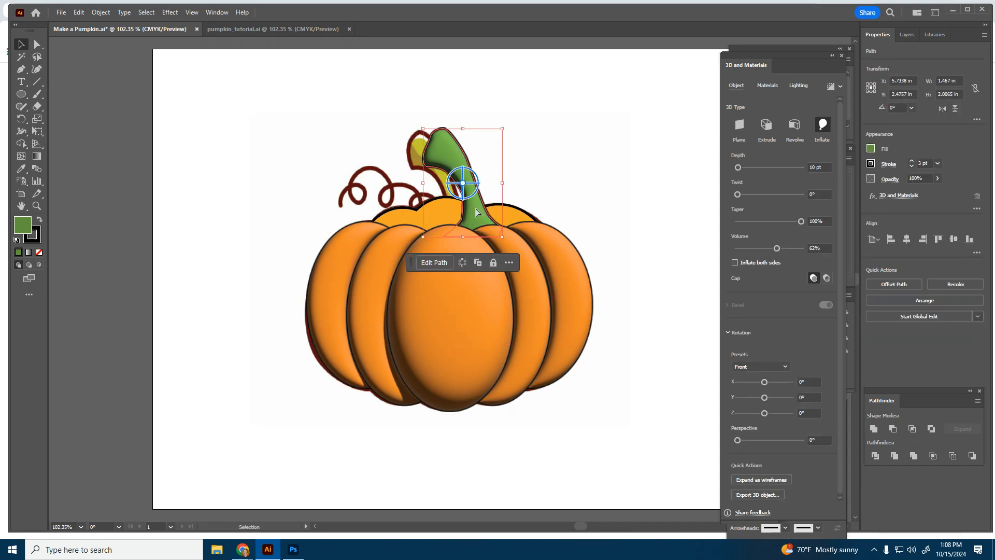
left_click_drag(477, 212, 452, 219)
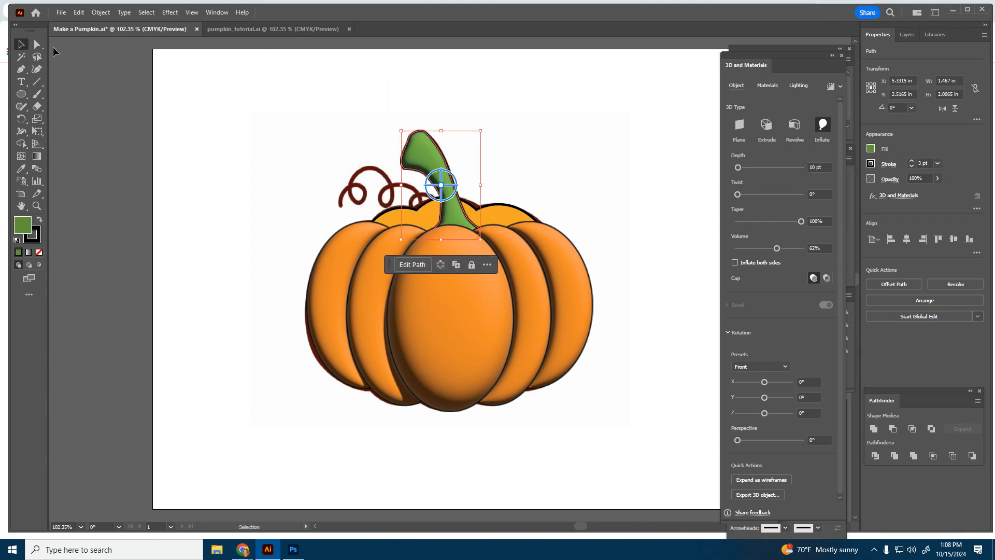
Move the stem down about 0.22 in so that its base tucks behind the front pumpkin segment.
left_click(37, 44)
left_click(439, 231)
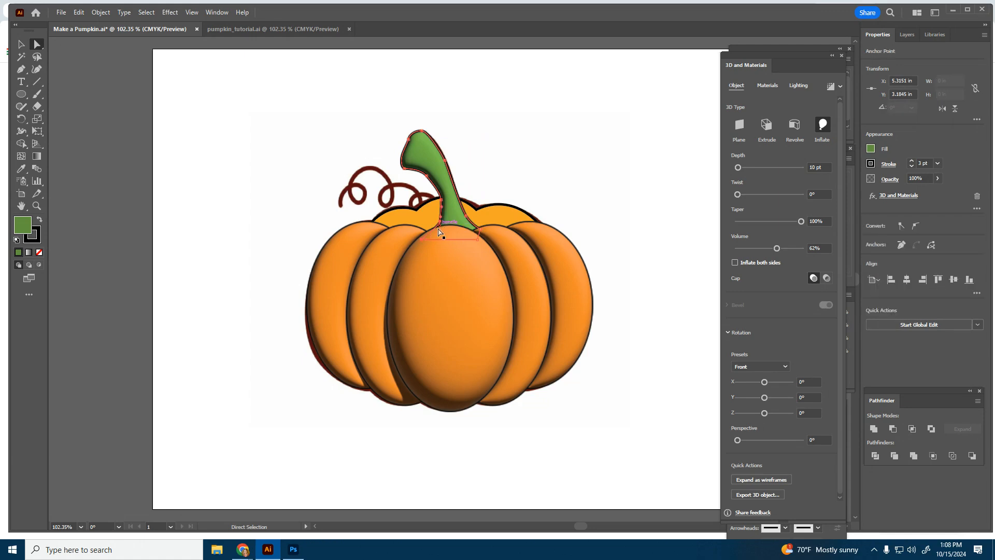
left_click_drag(441, 230, 451, 203)
left_click(510, 152)
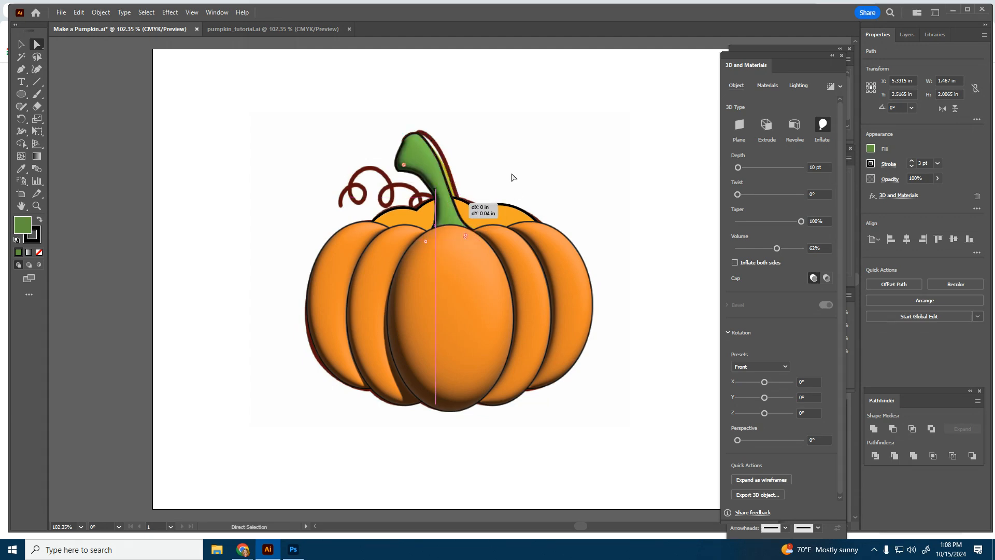
left_click(511, 171)
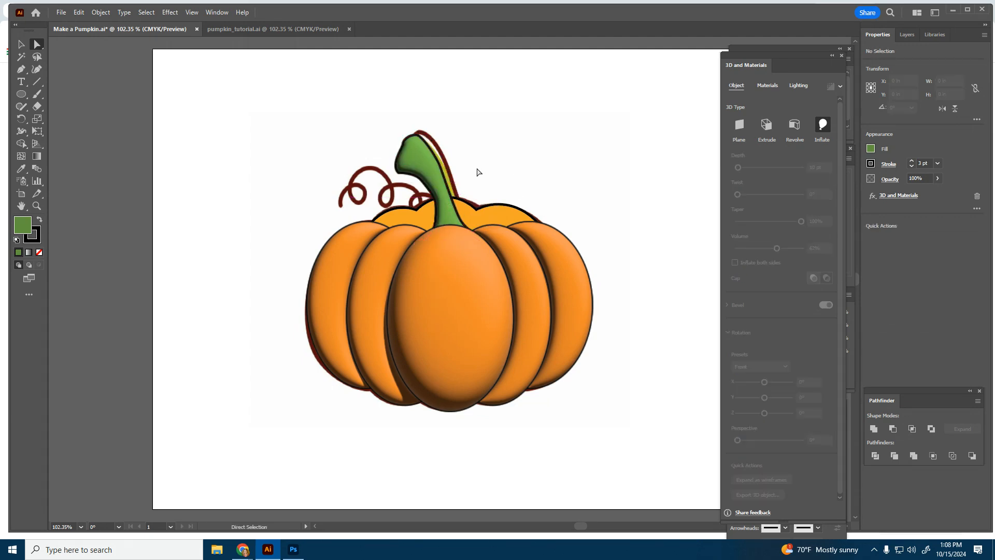
left_click_drag(431, 159, 429, 164)
left_click(519, 157)
left_click(525, 153)
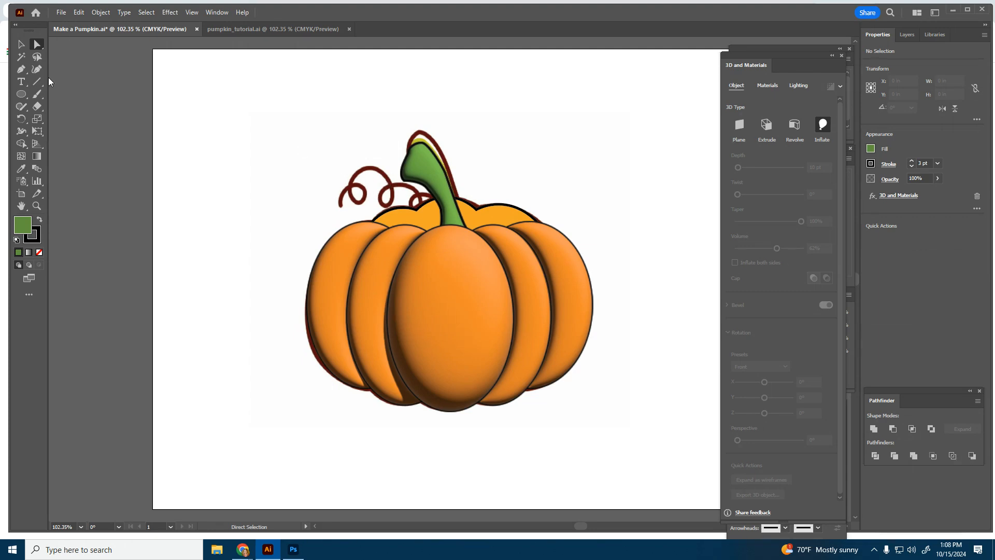
Paint a curly tendril from the stem's base out over the pumpkin's left side with the Paintbrush, using stroke color #395103.
left_click(40, 96)
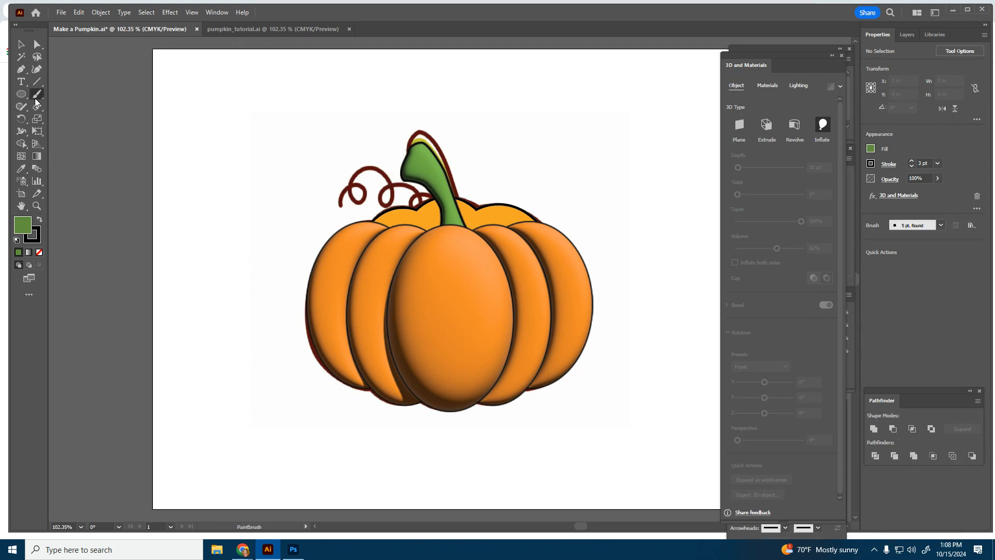
left_click(36, 234)
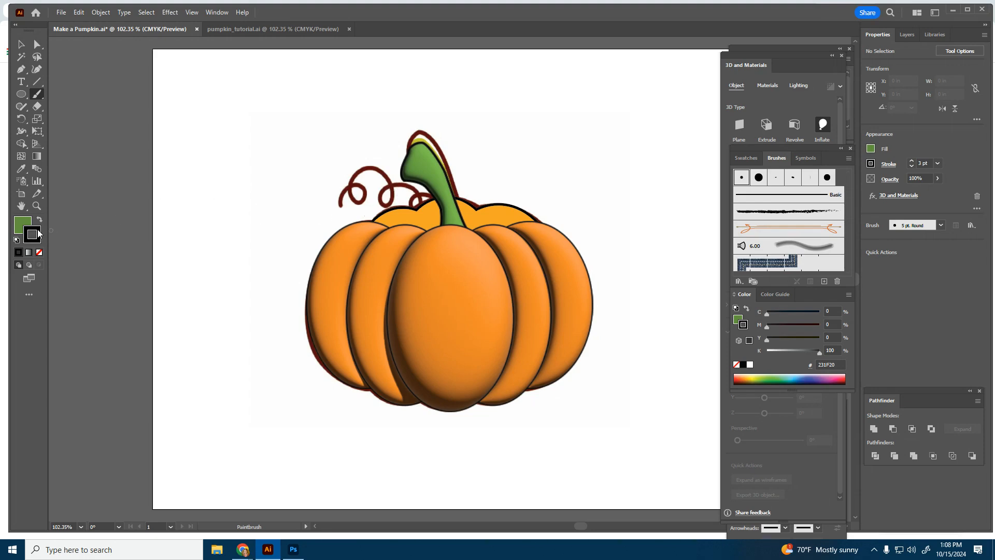
double_click(37, 231)
left_click_drag(513, 299, 510, 309)
left_click(487, 296)
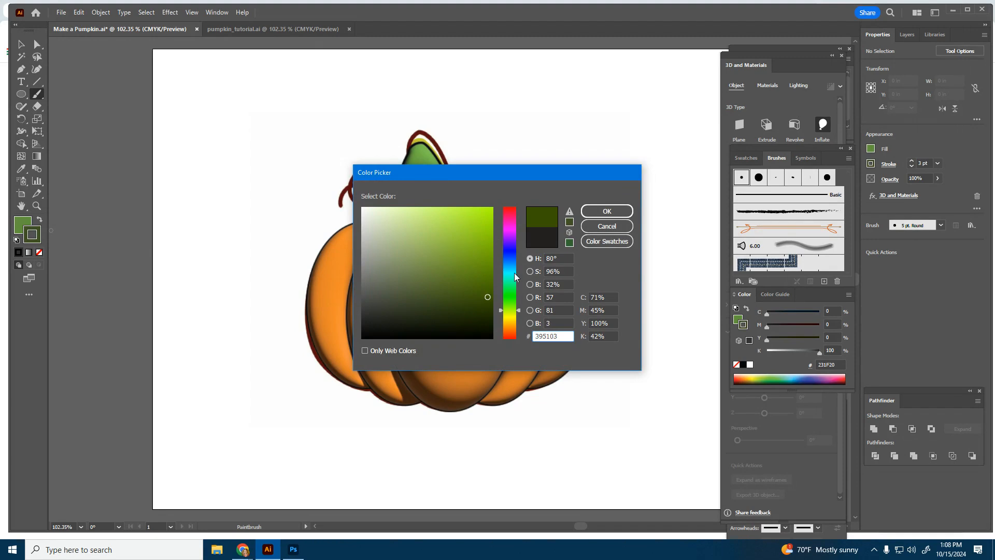
left_click(601, 210)
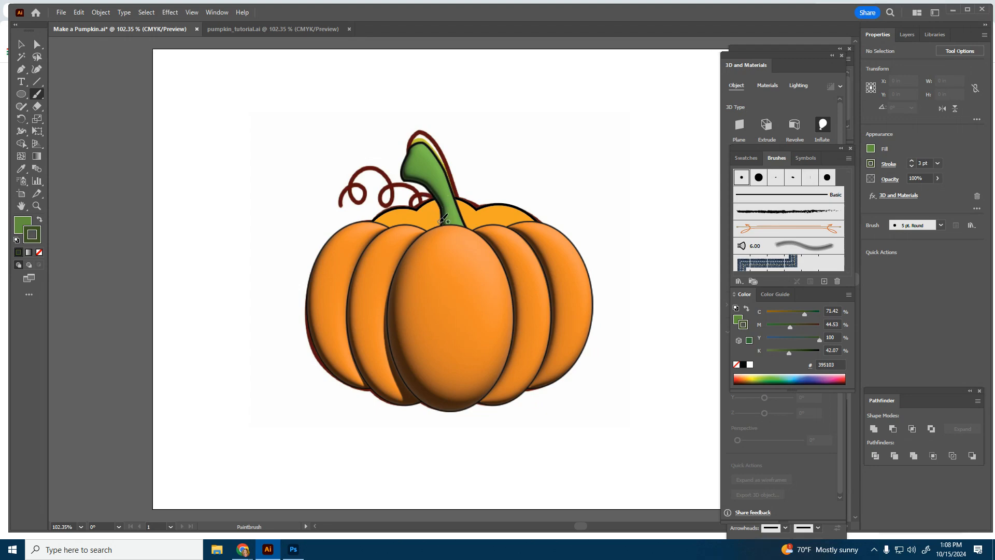
mouse_move(445, 203)
left_mouse_down()
mouse_move(424, 199)
mouse_move(416, 213)
mouse_move(427, 215)
mouse_move(427, 195)
mouse_move(405, 186)
mouse_move(385, 194)
mouse_move(390, 206)
mouse_move(397, 191)
mouse_move(387, 177)
mouse_move(355, 172)
mouse_move(349, 190)
mouse_move(360, 201)
mouse_move(362, 187)
mouse_move(342, 184)
mouse_move(330, 205)
left_mouse_up()
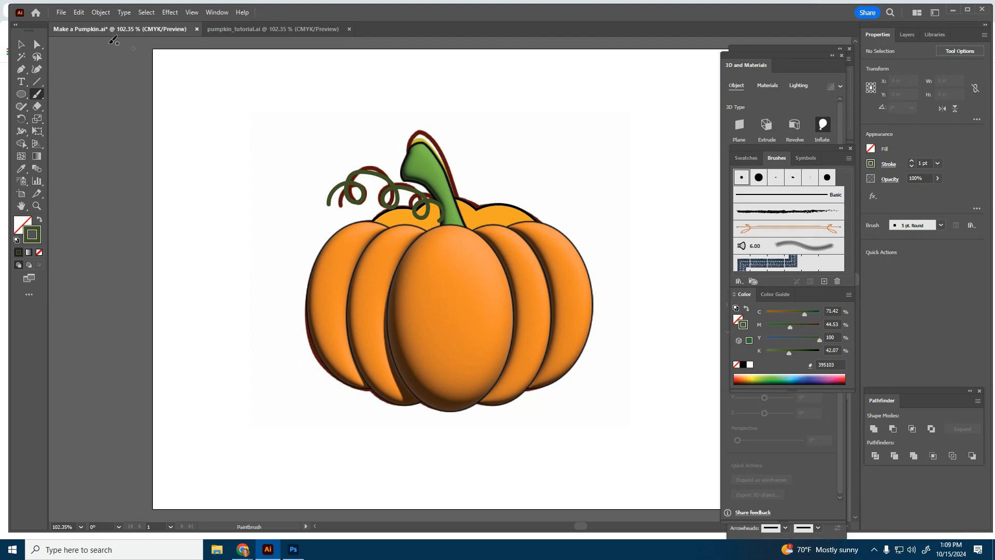
Send the curly tendril backward two levels in the stacking order.
left_click(21, 45)
left_click(441, 220)
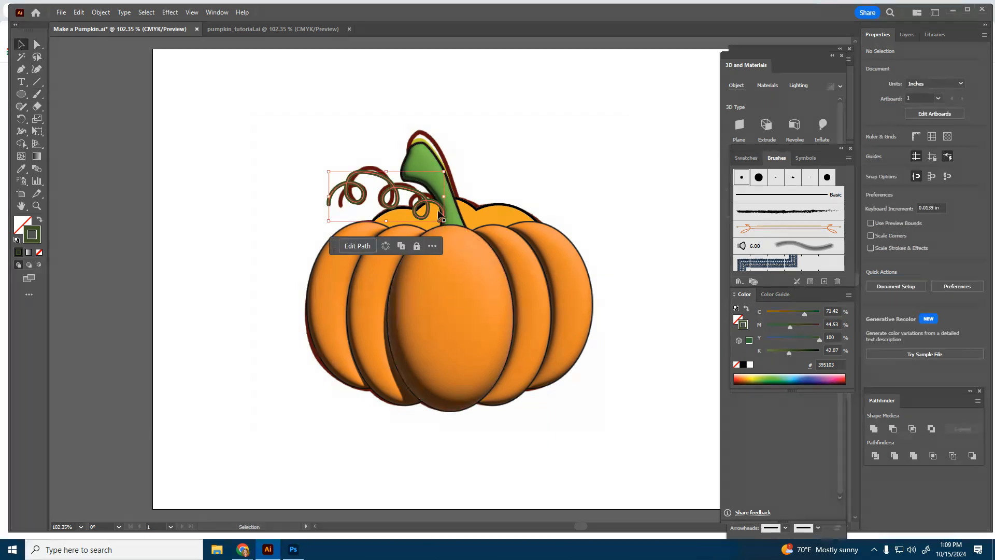
right_click(418, 205)
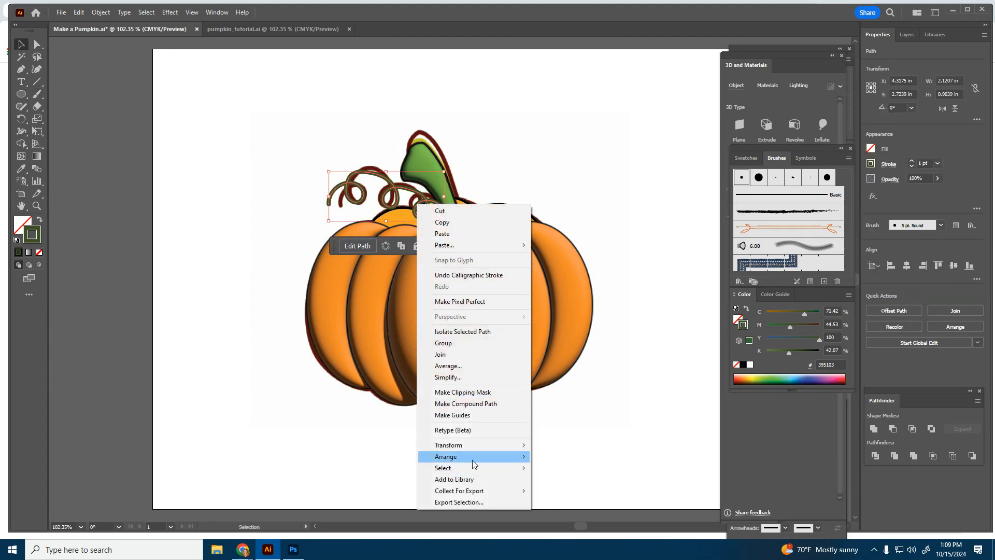
mouse_move(471, 457)
left_click(578, 480)
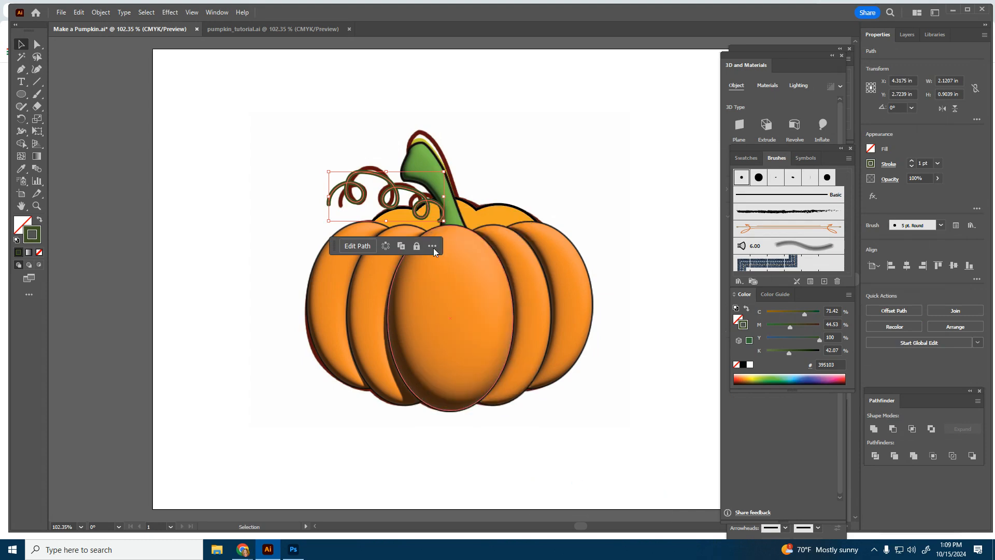
left_click_drag(428, 207, 429, 206)
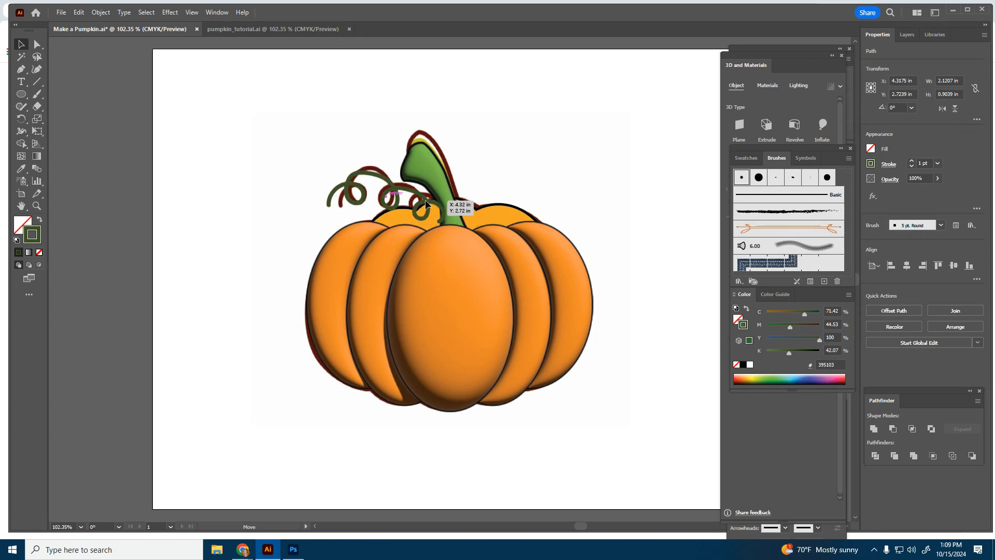
right_click(426, 201)
mouse_move(467, 452)
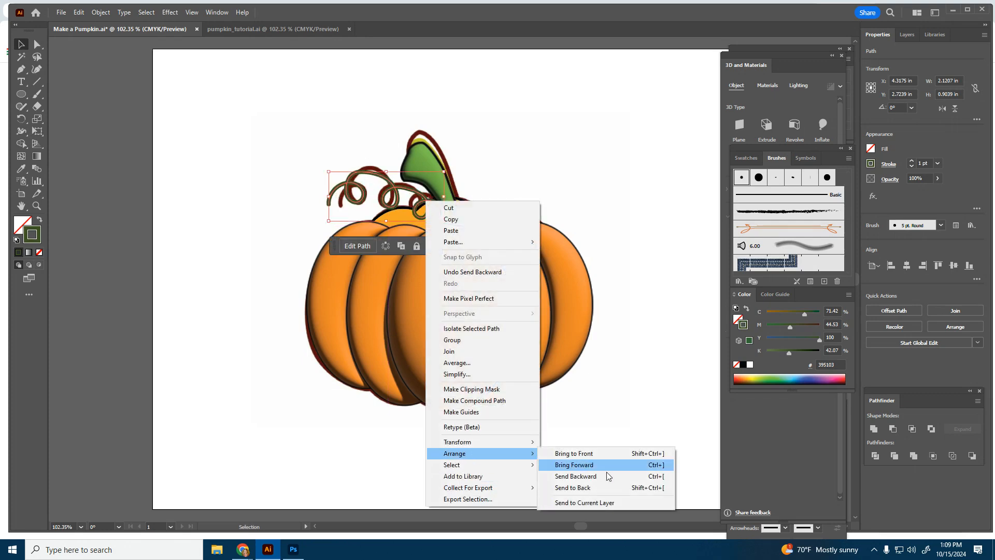
left_click(594, 479)
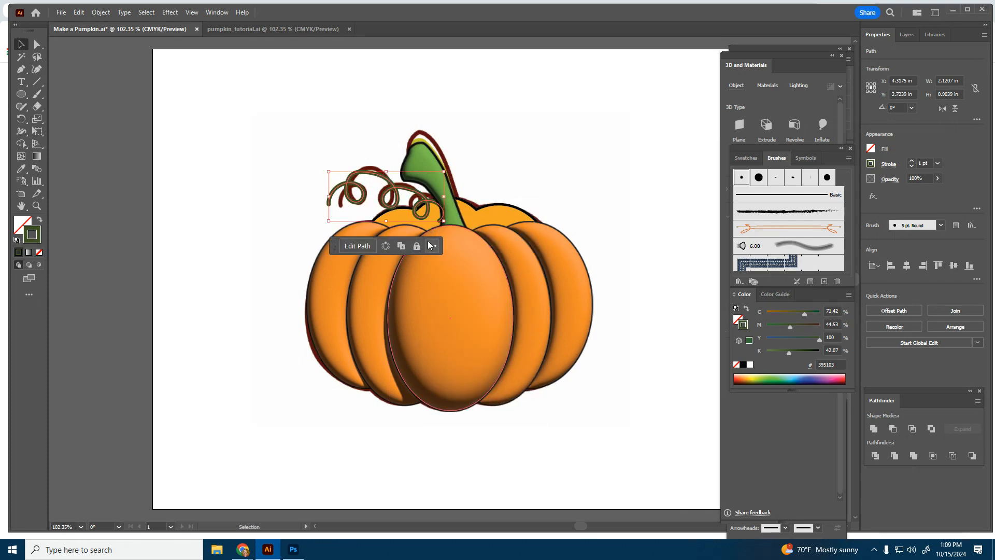
Shift the curly tendril down about 0.09 in beside the stem's base.
left_click(451, 213)
right_click(452, 213)
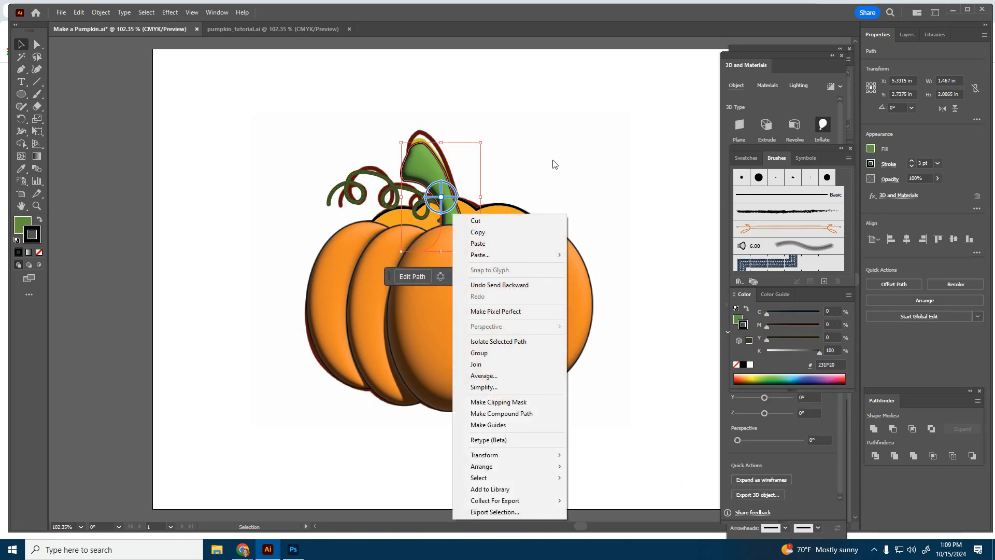
left_click(530, 166)
left_click(437, 203)
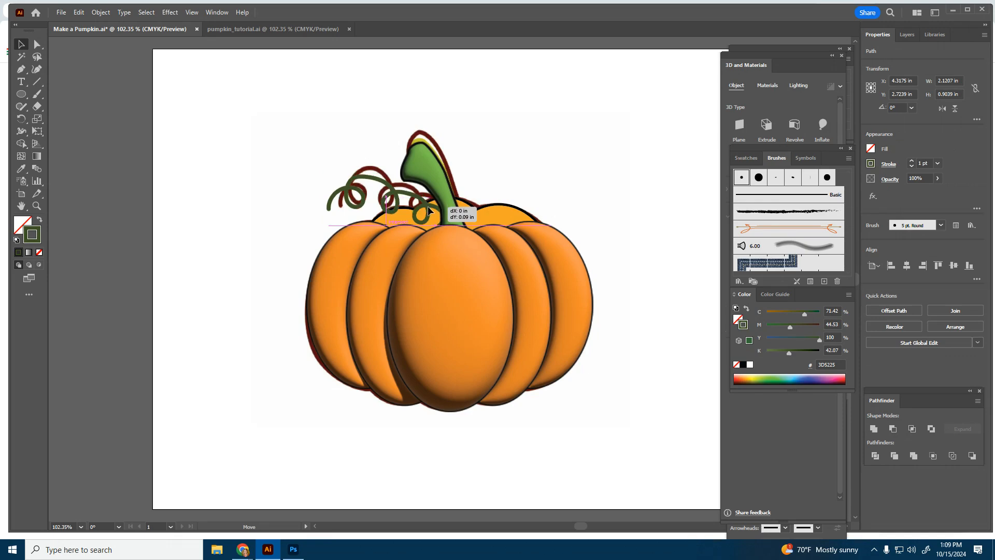
left_click(586, 115)
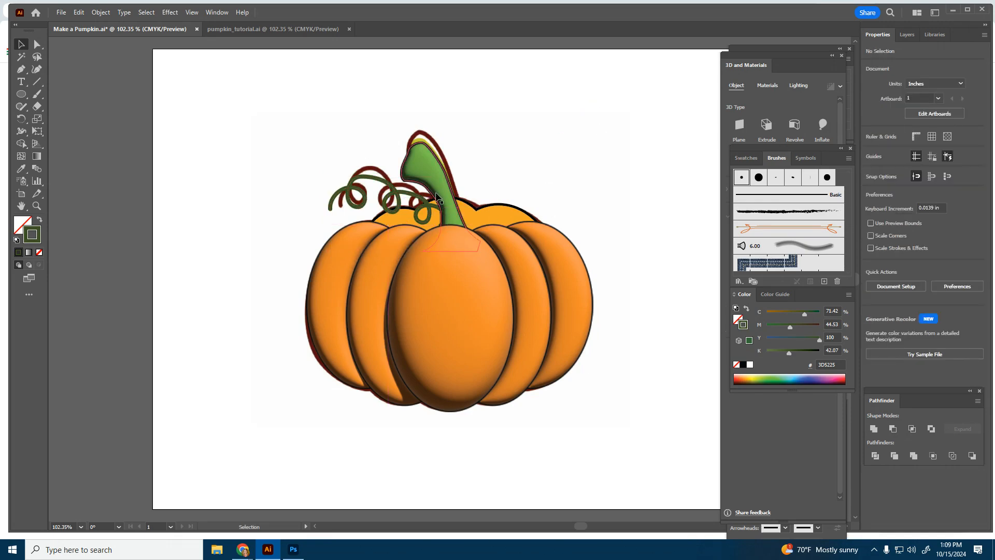
Hide the REFERENCE layer and change the fill of the merged back shape to darker orange #C97700.
left_click(910, 35)
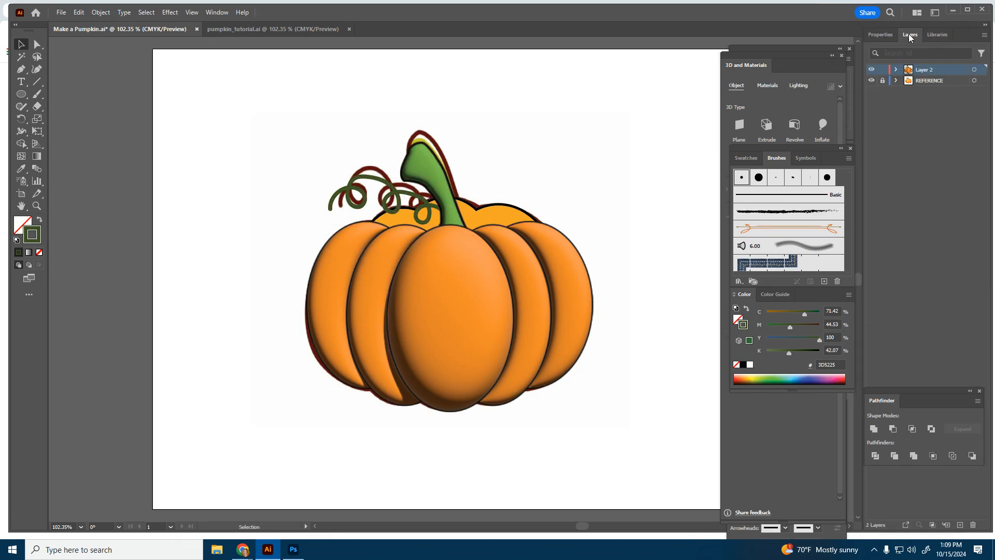
left_click(871, 80)
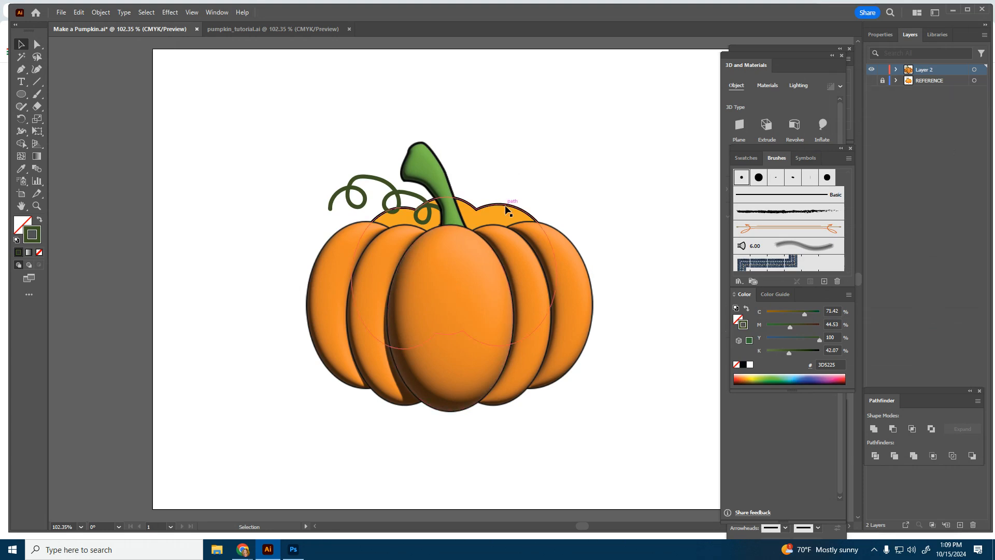
left_click(472, 221)
double_click(22, 223)
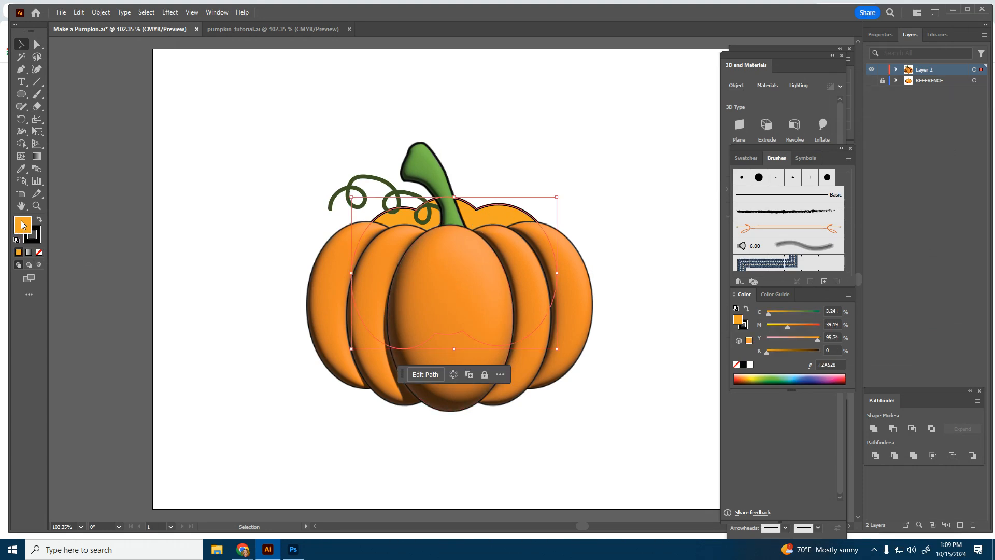
left_click_drag(472, 212, 493, 235)
left_click(618, 213)
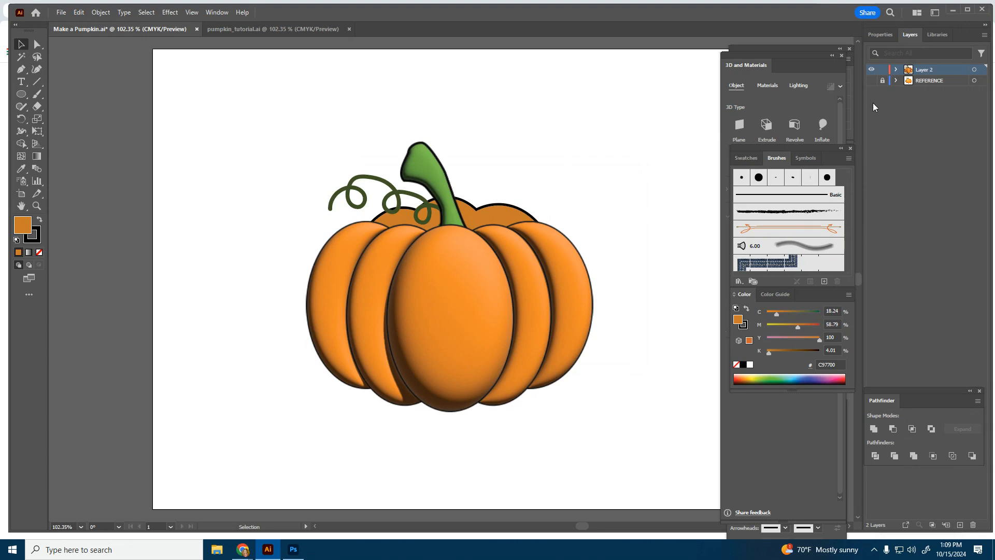
Toggle the visibility of the REFERENCE layer and Layer 2 to compare the original image with the drawing, leaving REFERENCE hidden.
left_click(871, 81)
left_click(871, 70)
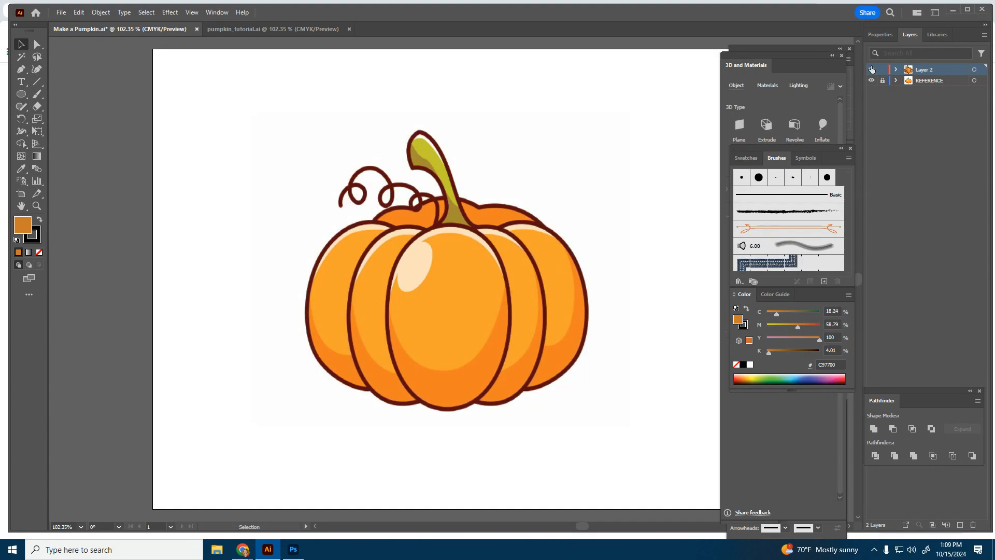
left_click(871, 69)
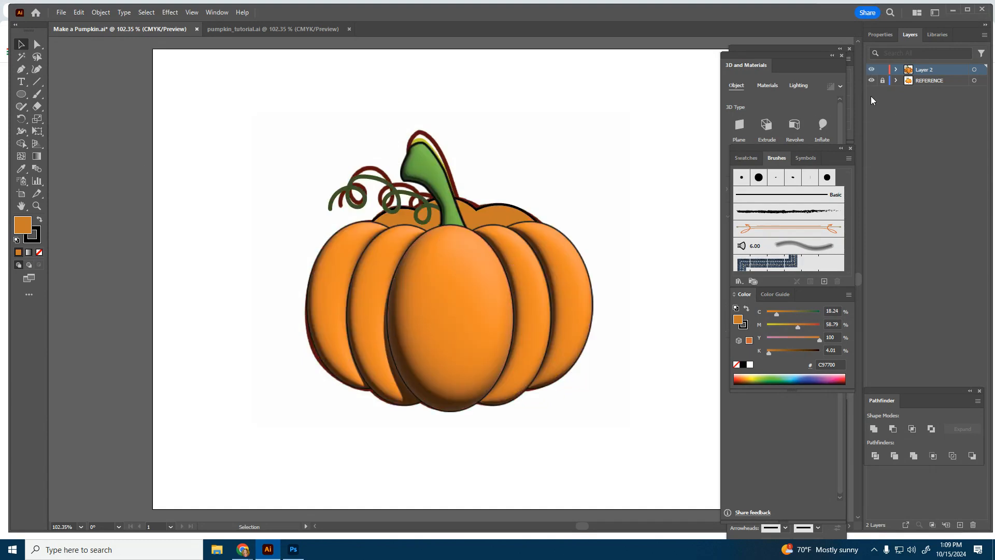
left_click(870, 81)
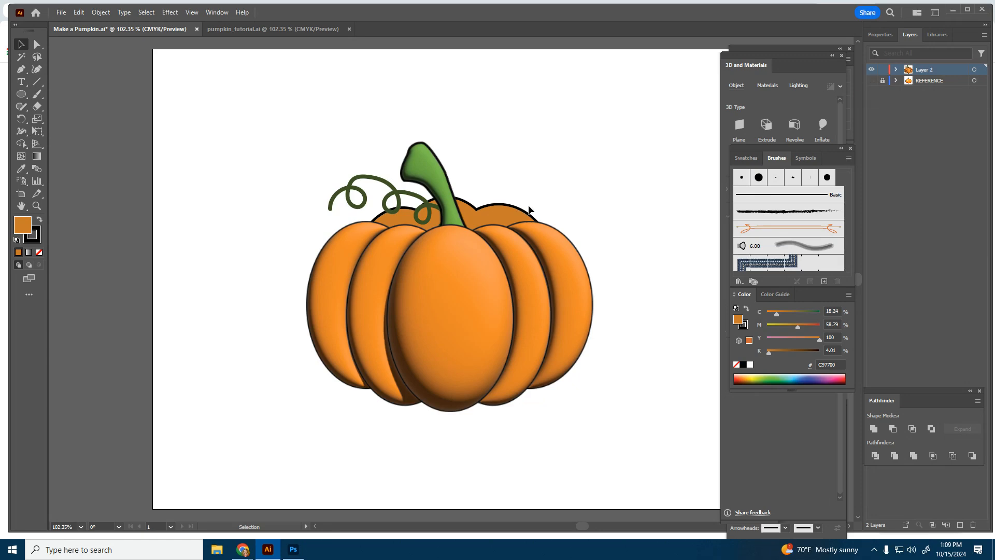
Save the document under the new name pumpkin1 in the Downloads folder as an Adobe Illustrator file, version Illustrator 2020.
left_click(61, 14)
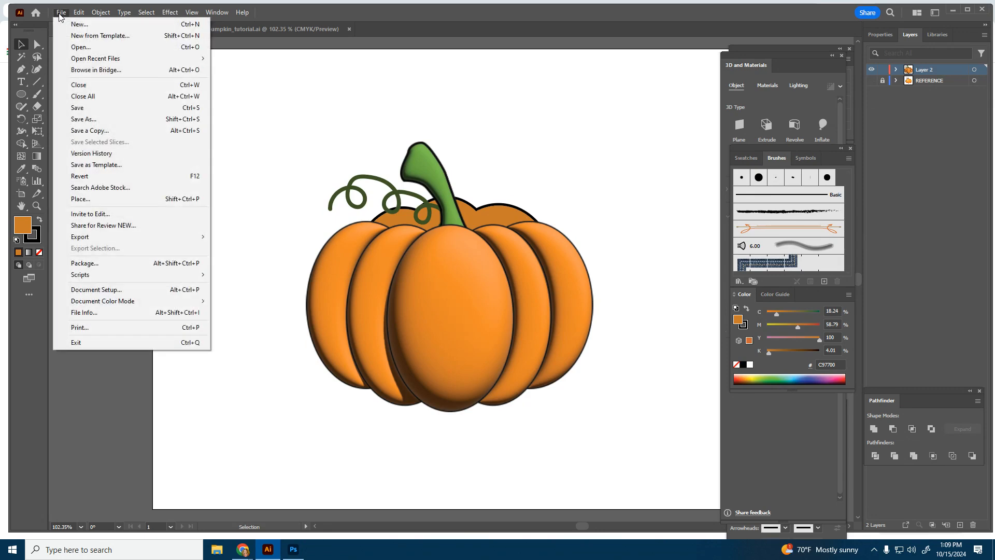
left_click(91, 123)
left_click(559, 372)
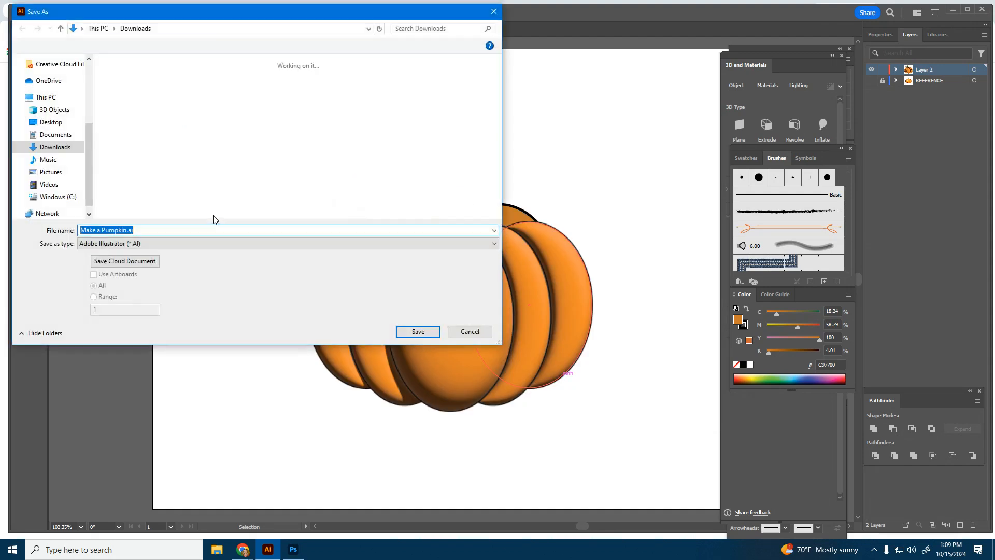
type("p")
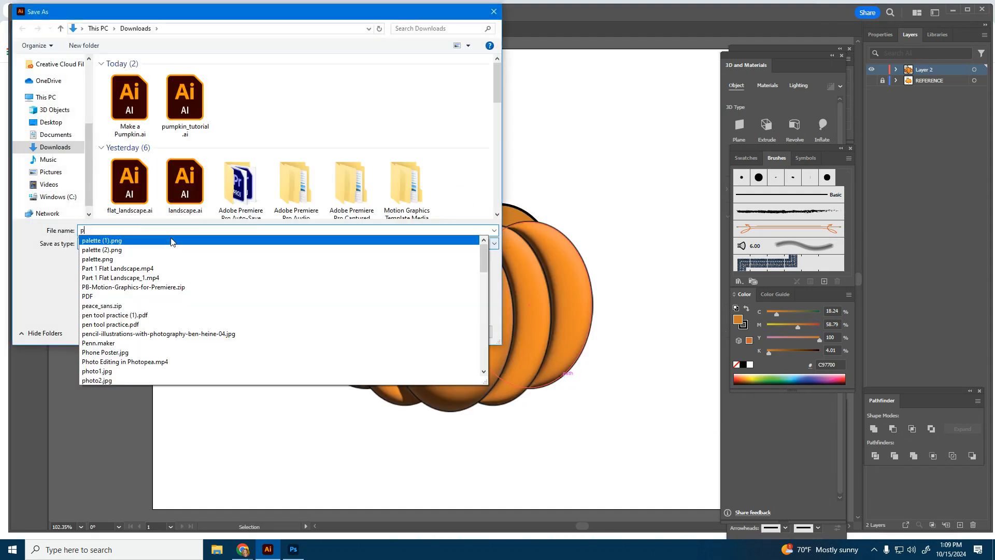
type("umpkin")
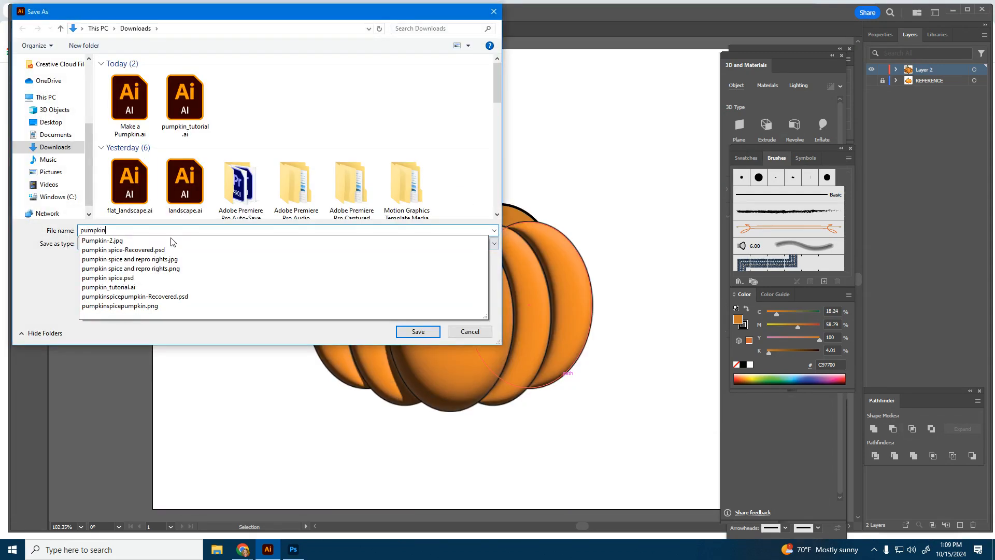
type("1")
key("Return")
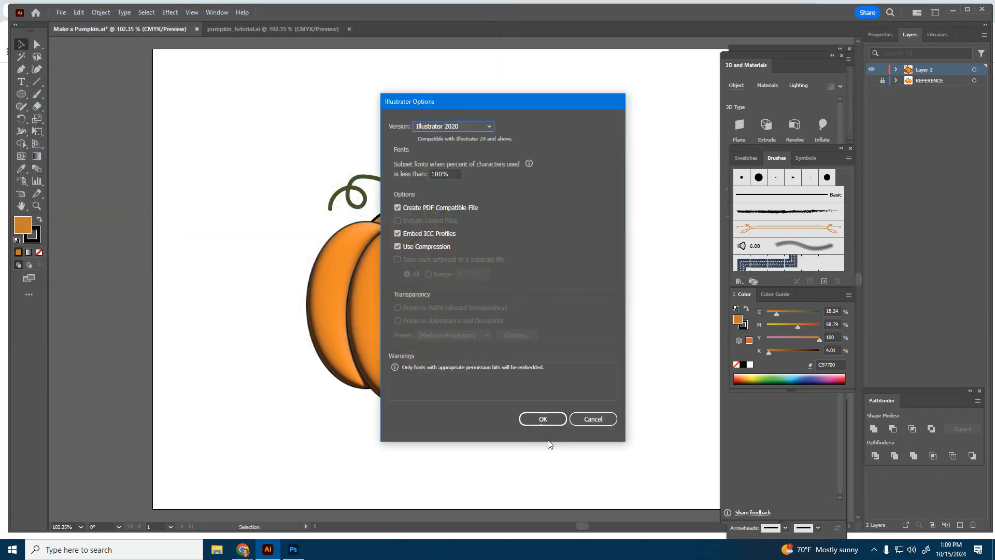
left_click(539, 420)
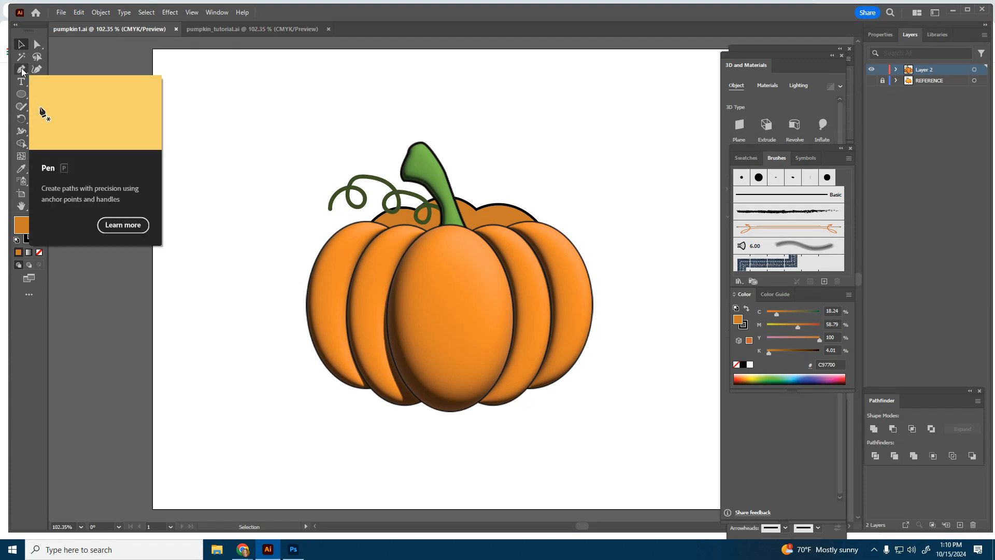
Draw a closed triangular eye with the Pen tool on the upper left edge of the front pumpkin segment.
key("p")
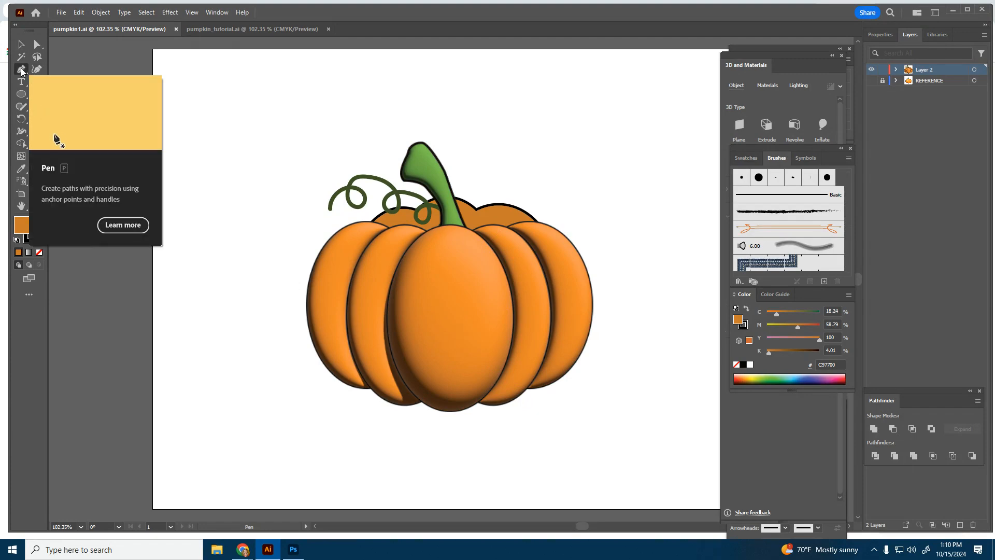
left_click(387, 294)
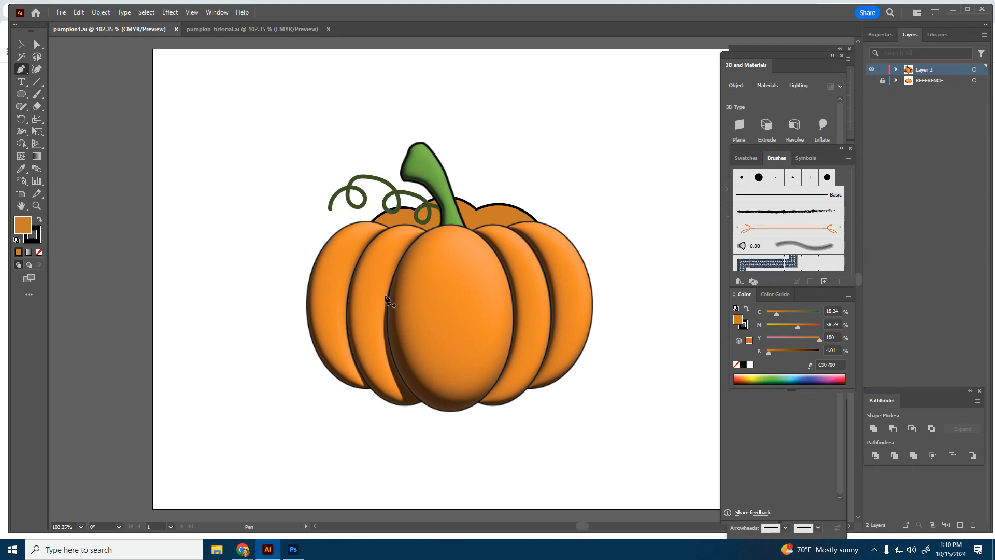
left_click(405, 251)
left_click(424, 294)
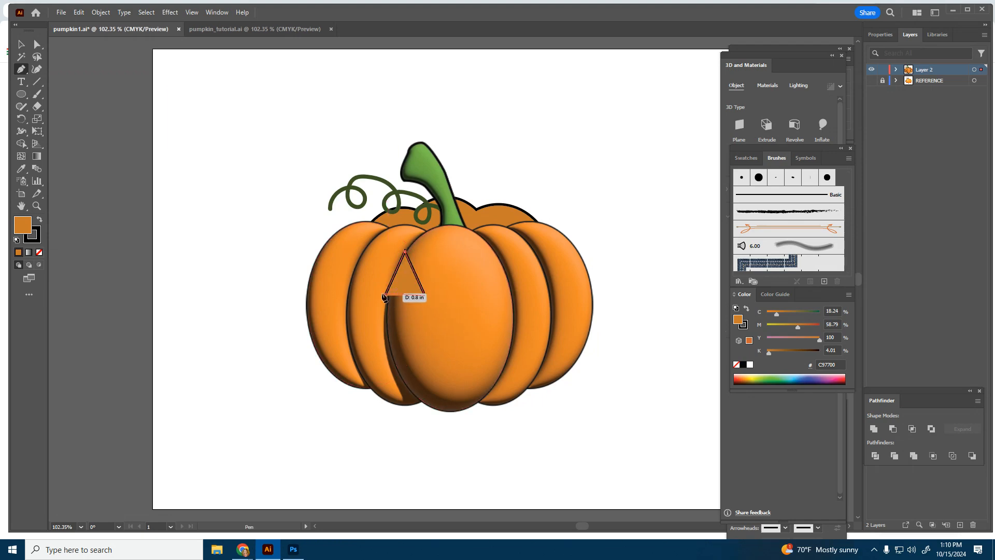
left_click(386, 295)
Fill the triangular eye with bright yellow and remove its stroke.
double_click(21, 228)
left_click_drag(510, 311, 510, 316)
left_click(496, 205)
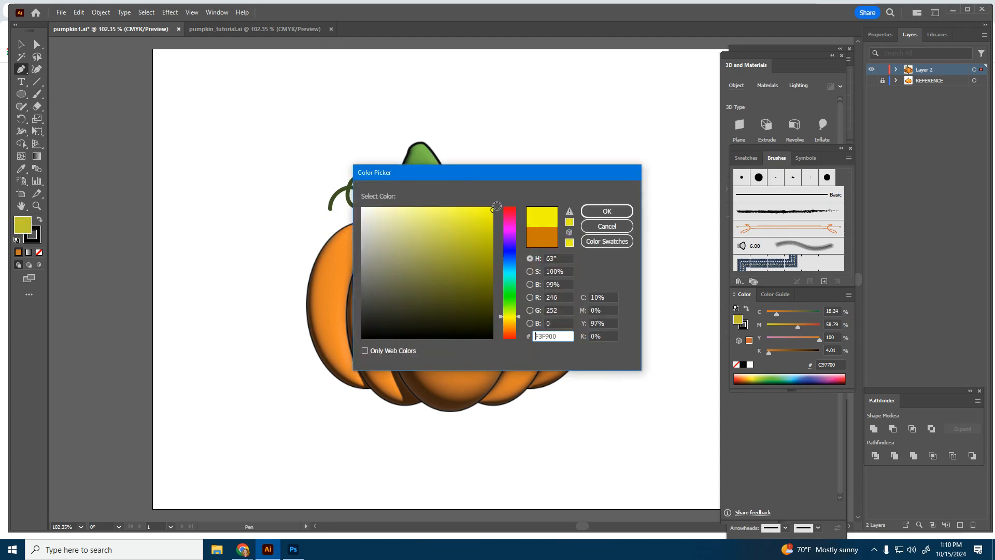
left_click(616, 211)
double_click(32, 238)
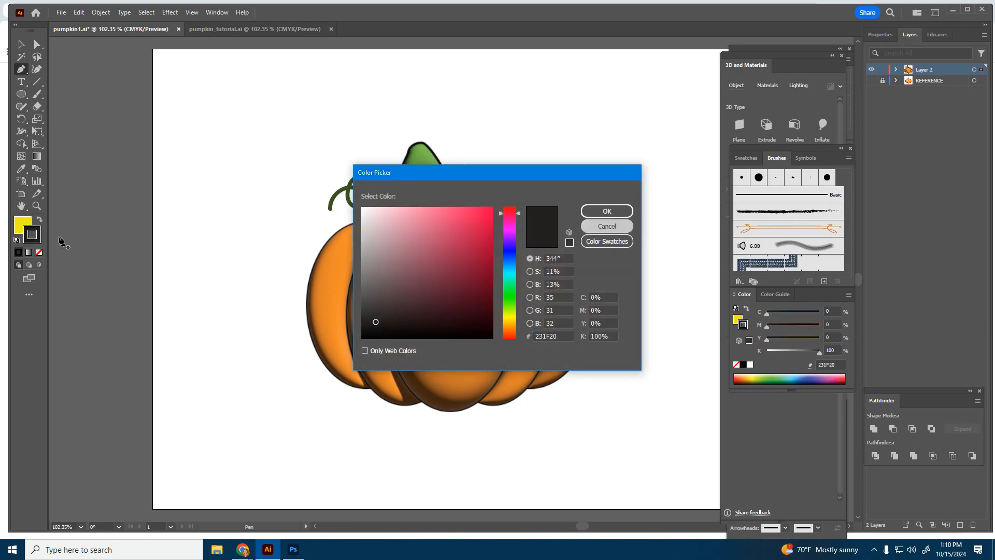
key("Escape")
left_click(38, 253)
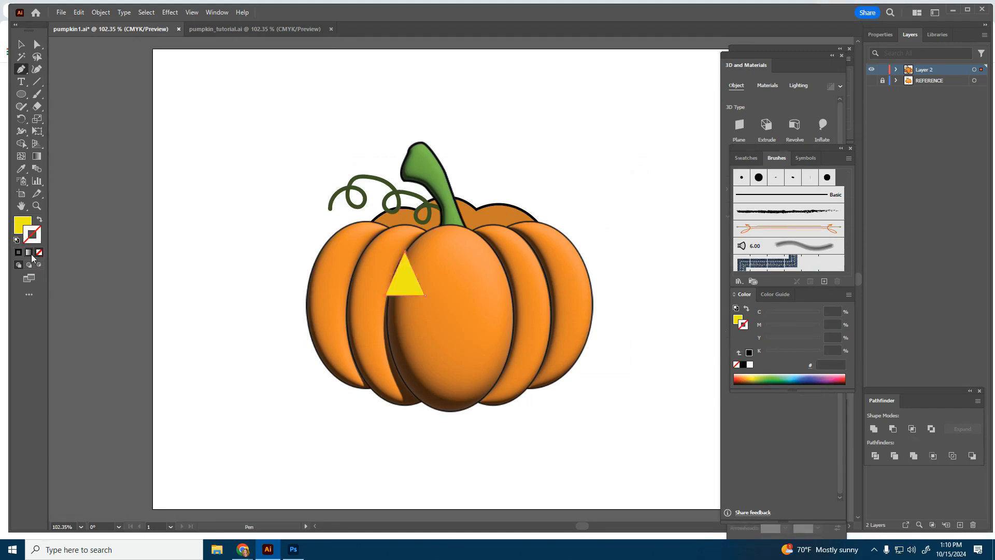
Shift the yellow triangle slightly down and to the right on the pumpkin.
left_click(20, 44)
left_click(569, 125)
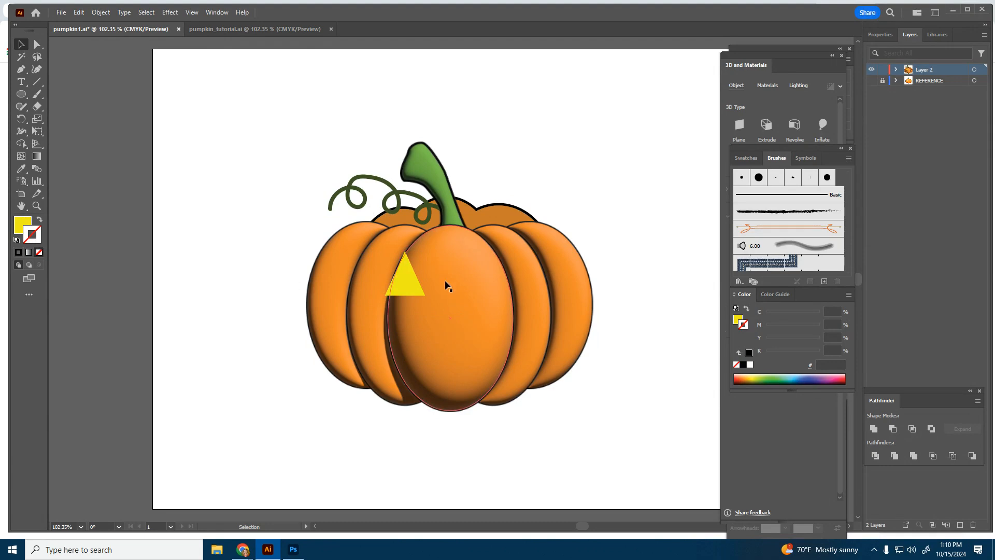
mouse_move(406, 283)
left_mouse_down()
mouse_move(394, 284)
mouse_move(410, 289)
left_mouse_up()
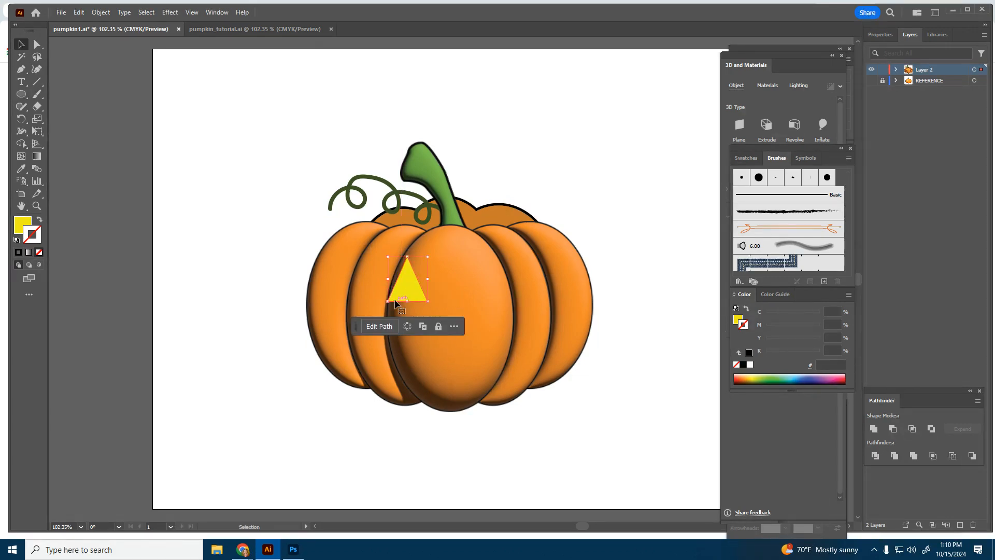
left_click(169, 14)
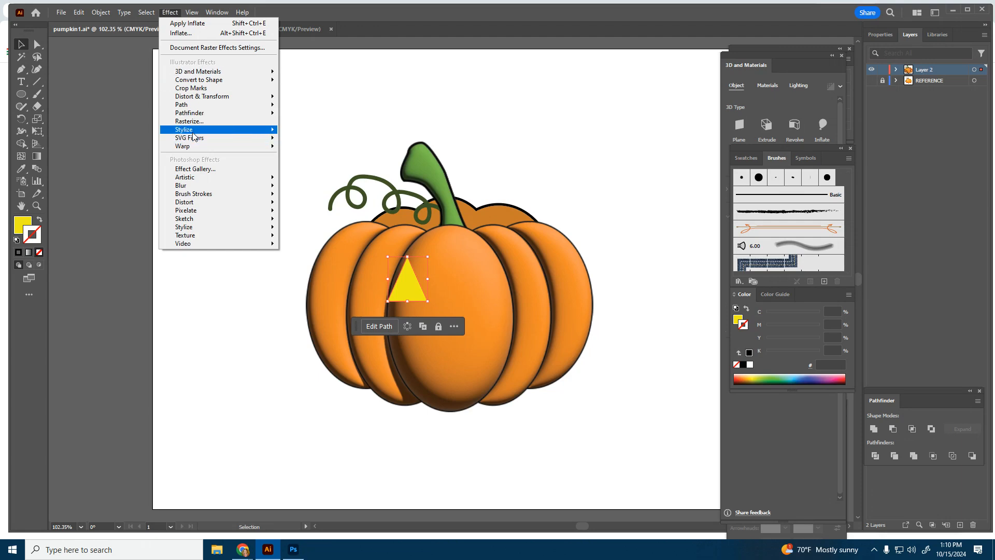
mouse_move(197, 129)
left_click(325, 146)
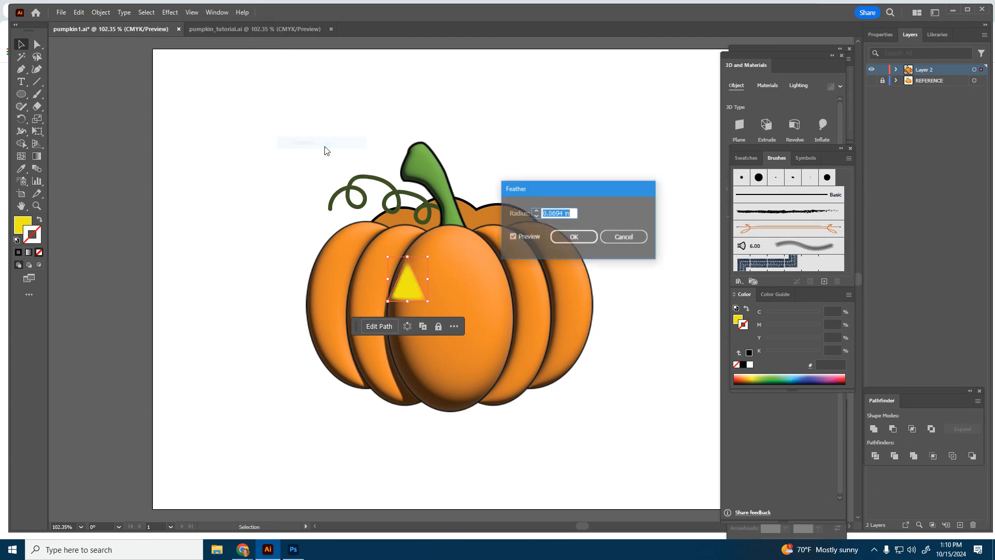
left_click(535, 211)
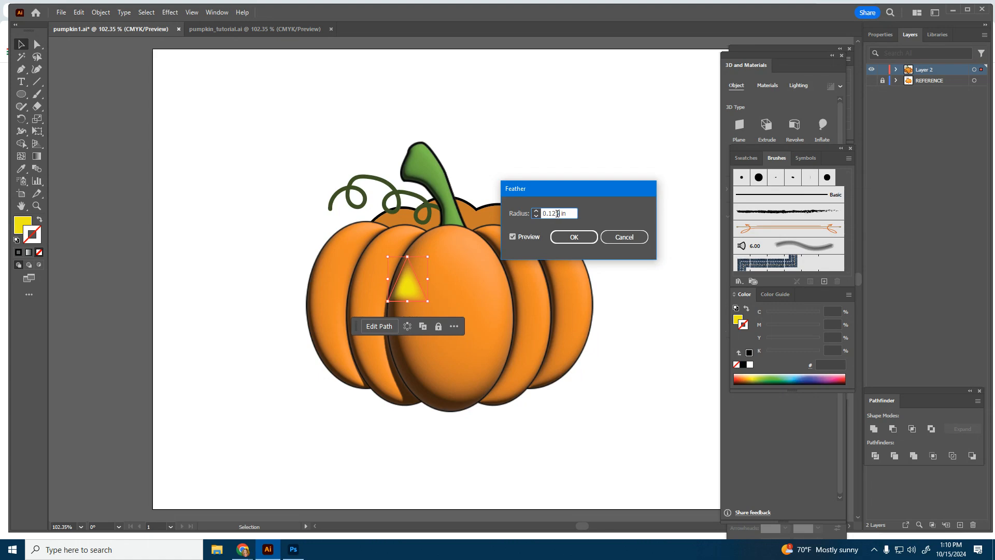
left_click(624, 237)
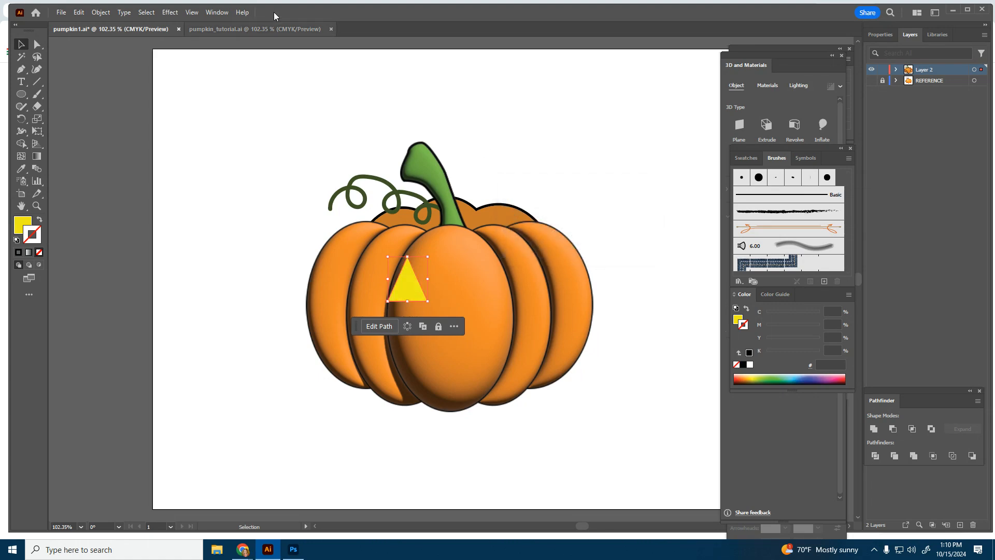
Apply a Feather effect with a radius of 0.0694 in to the yellow triangle.
left_click(178, 14)
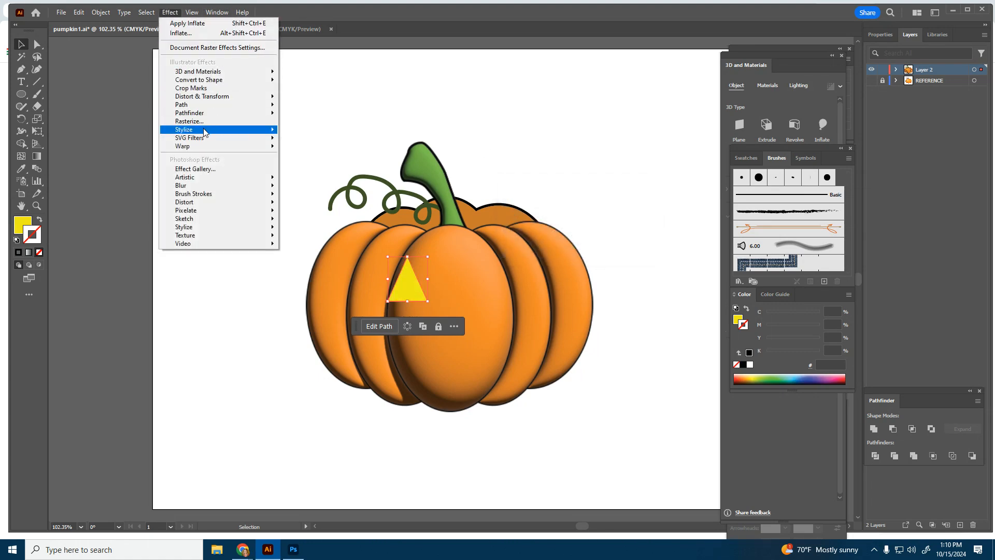
mouse_move(240, 130)
left_click(322, 143)
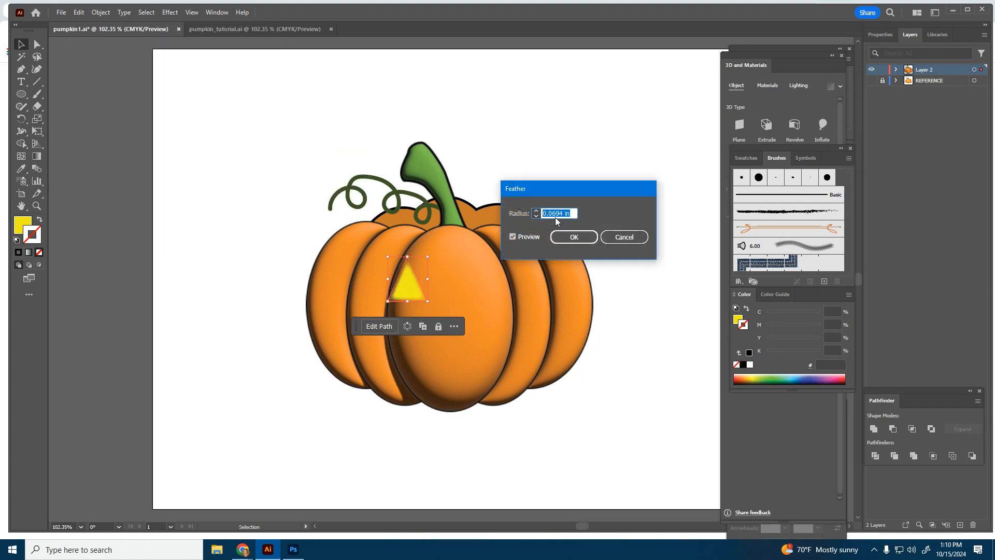
left_click(567, 242)
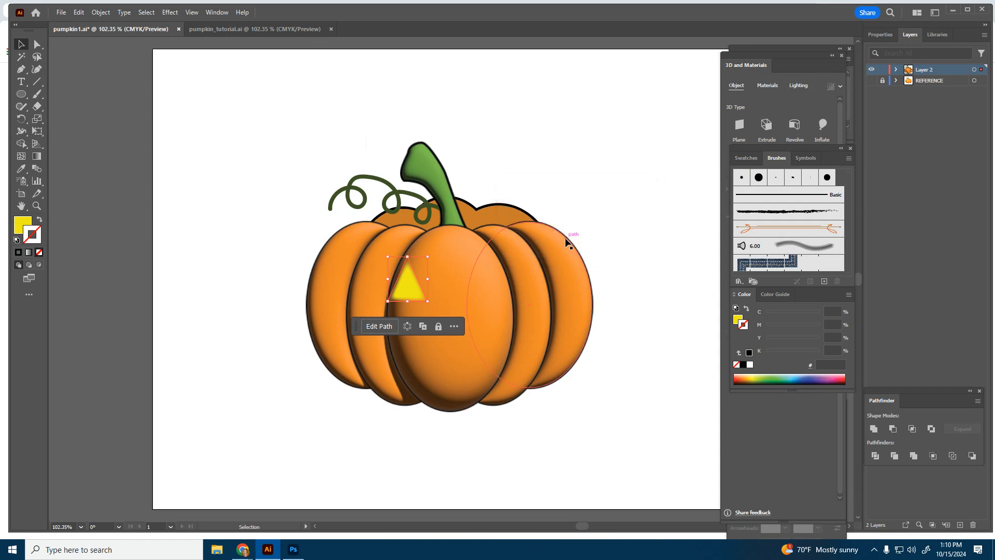
Add a white Outer Glow to the triangular eye in Normal mode with 100% opacity and 0.125 in blur.
left_click(170, 13)
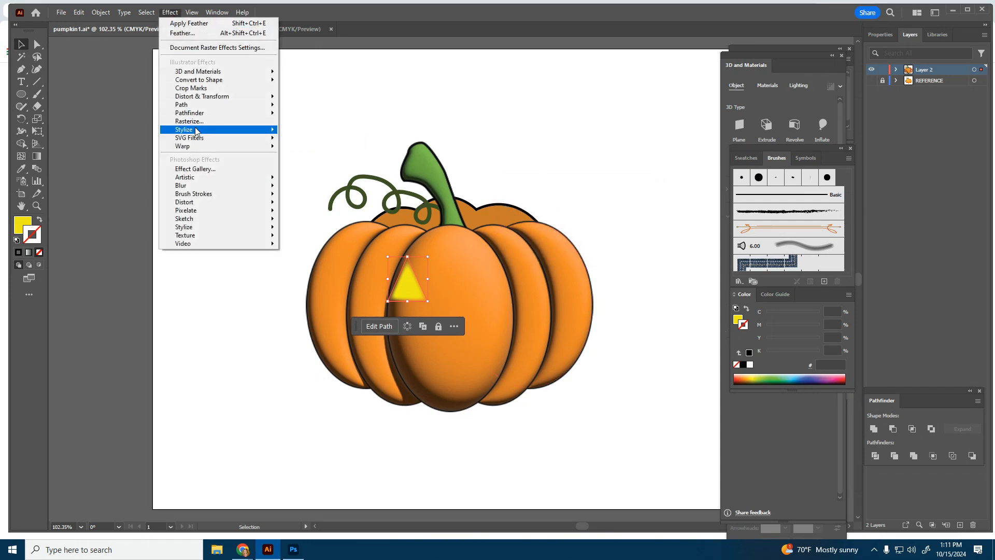
mouse_move(218, 129)
left_click(309, 166)
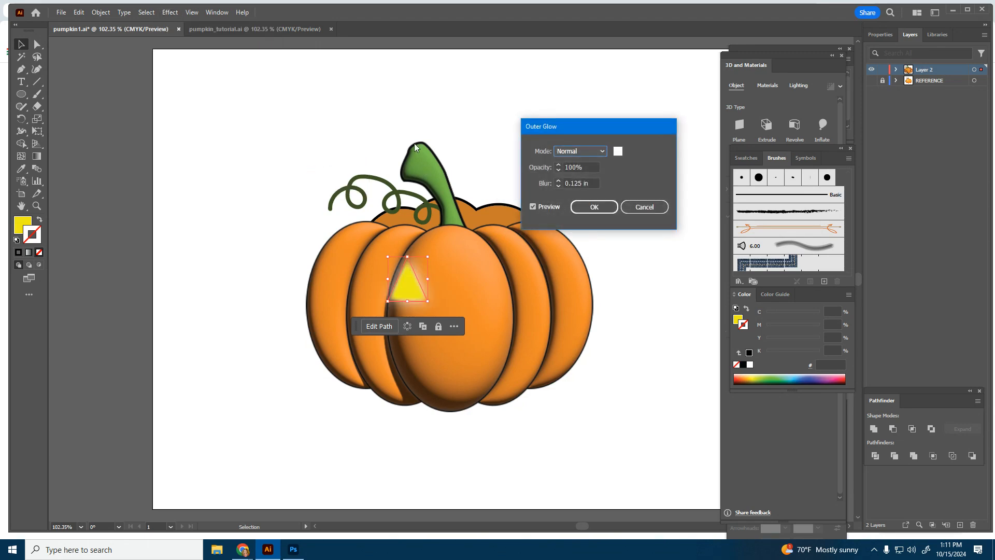
left_click(616, 151)
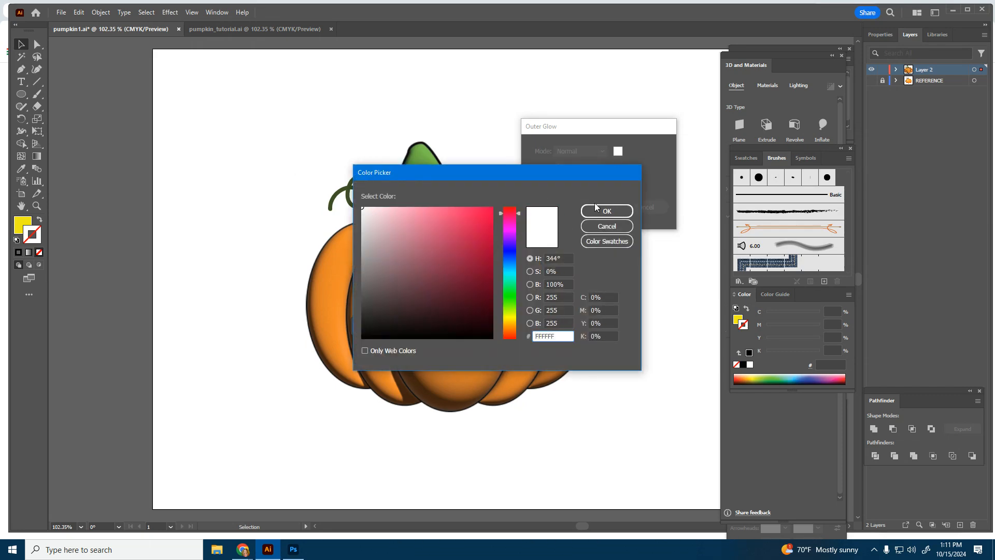
left_click(607, 208)
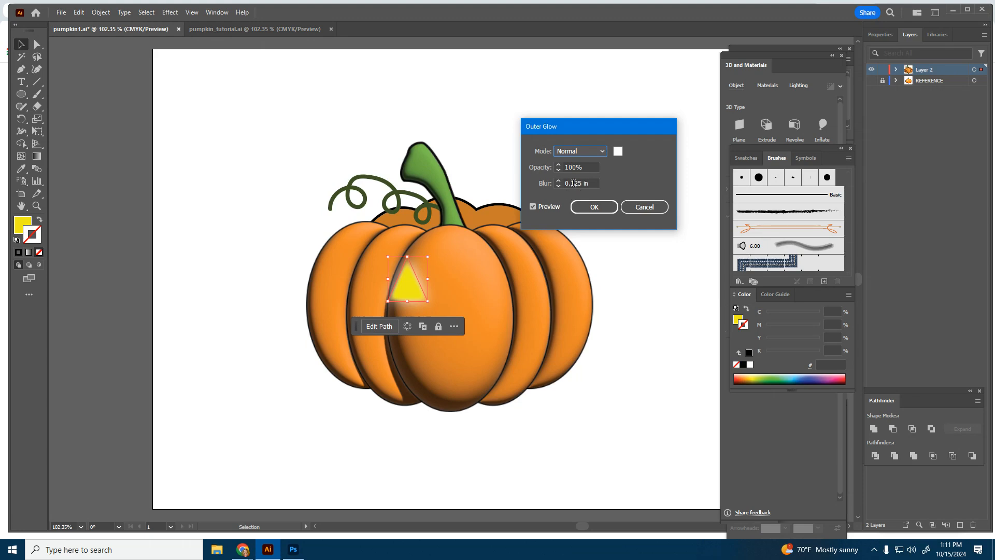
left_click(593, 207)
left_click(552, 158)
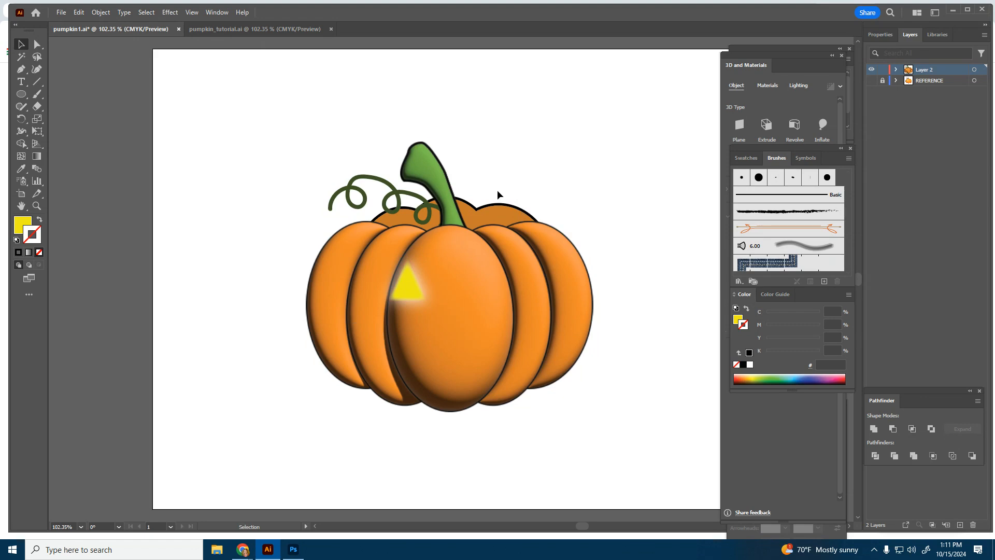
Duplicate the glowing triangle to make a matching right eye and a narrower nose centred below the eyes.
left_click(407, 290)
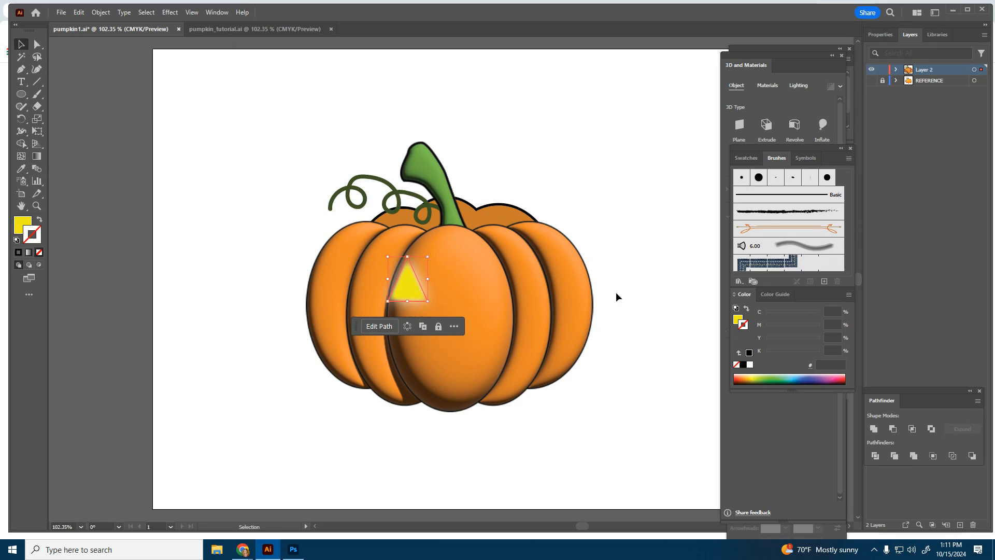
key("a")
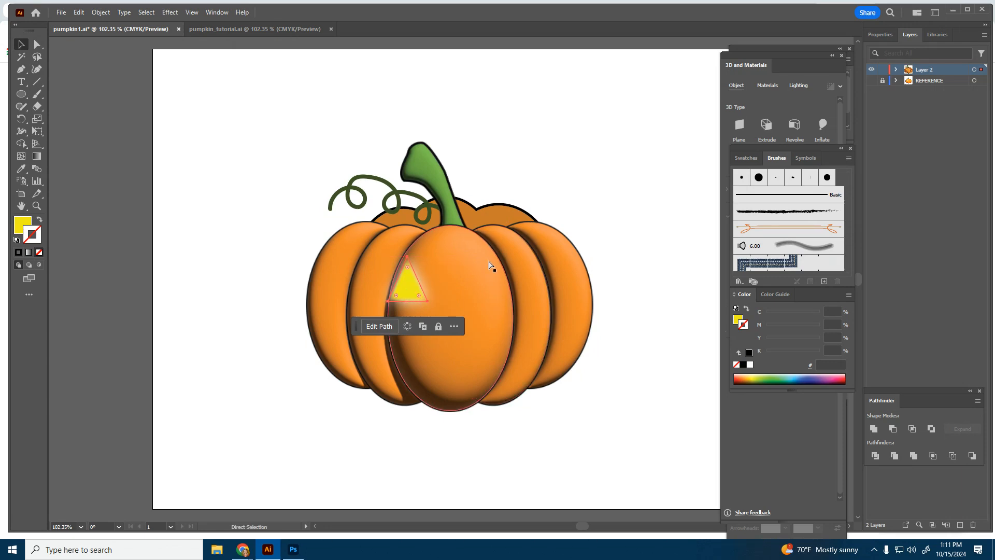
left_click_drag(409, 286, 448, 319)
key("ctrl+c")
key("ctrl+v")
left_click(608, 177)
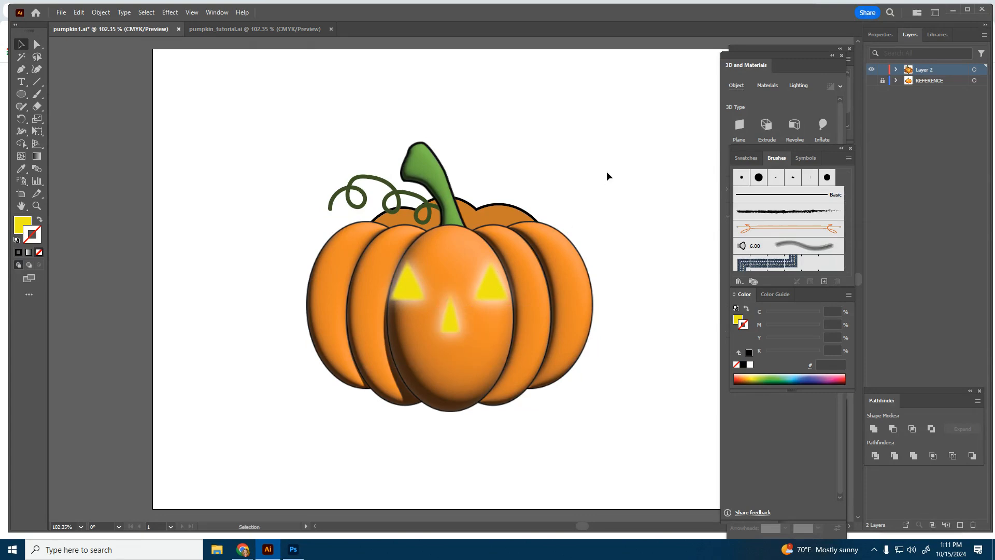
Draw the mouth's upper edge with the Pen tool from the left cheek past a square tooth below the nose.
left_click(20, 69)
left_click(363, 318)
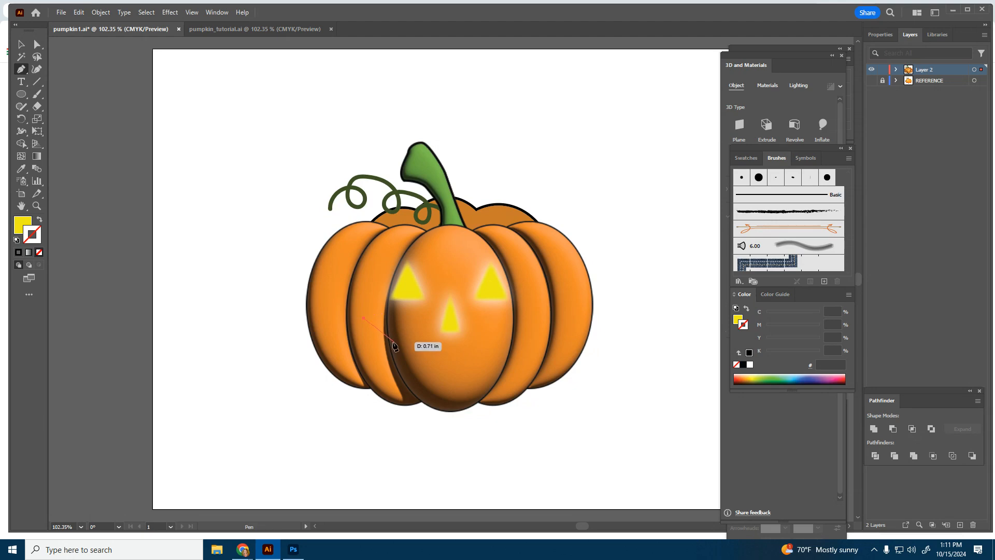
left_click_drag(412, 346, 446, 367)
left_click(445, 364)
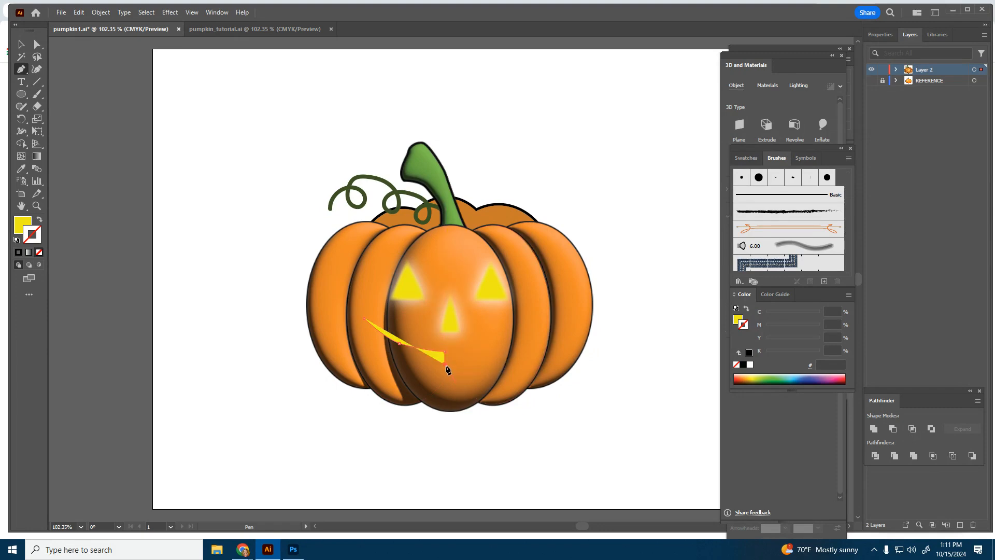
left_click(461, 364)
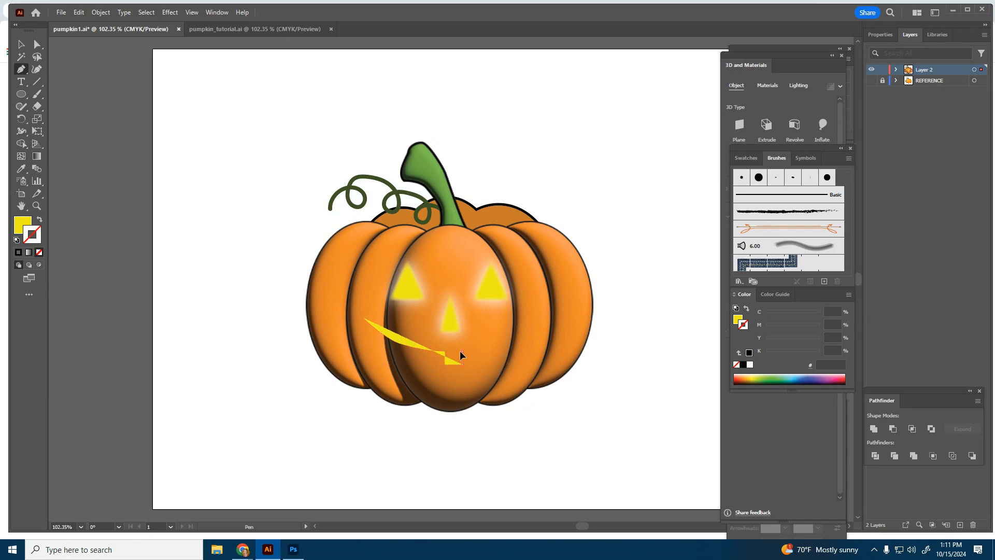
left_click(462, 351)
left_click(477, 351)
Continue the mouth's upper edge with a second square tooth and extend it up to the right cheek corner.
left_click_drag(479, 350, 505, 341)
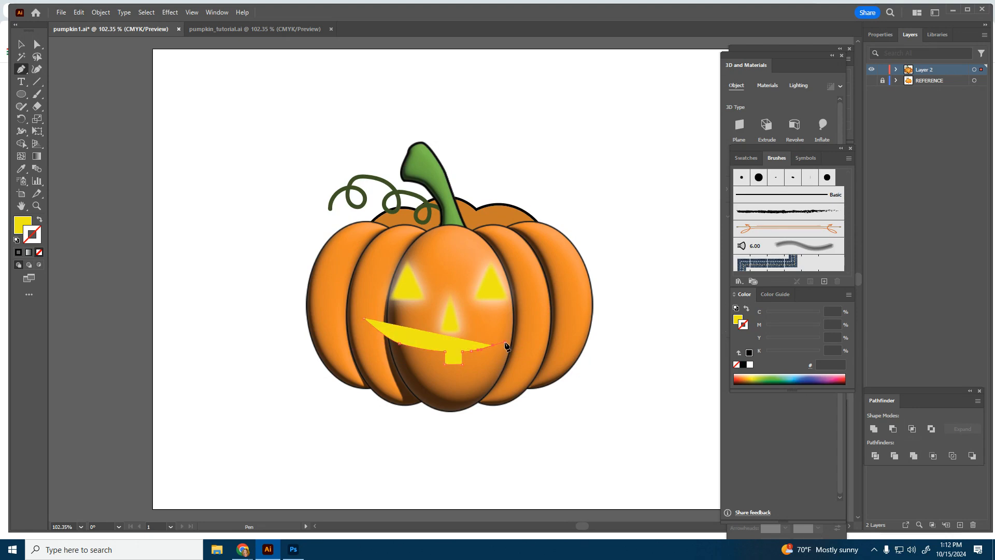
left_click(493, 345)
left_click(494, 358)
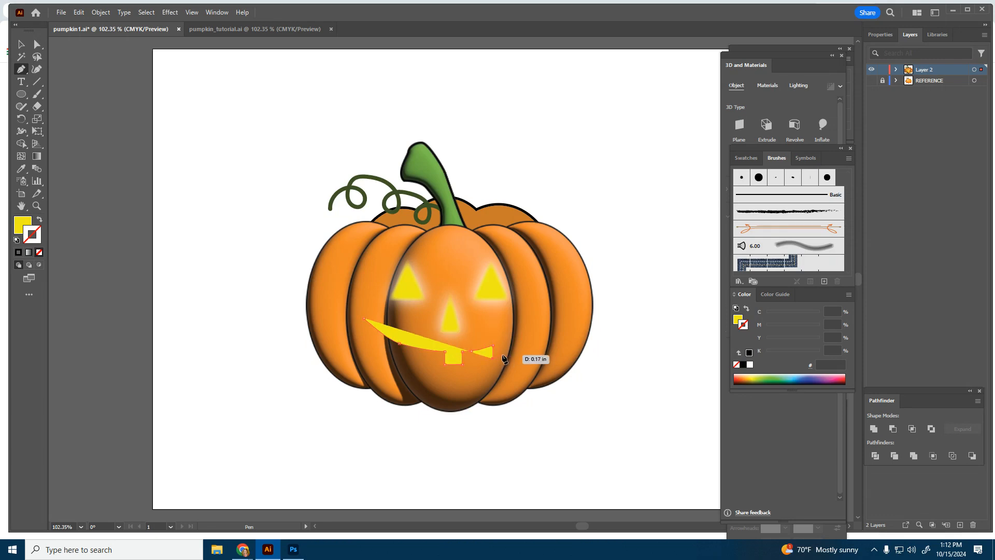
left_click(508, 355)
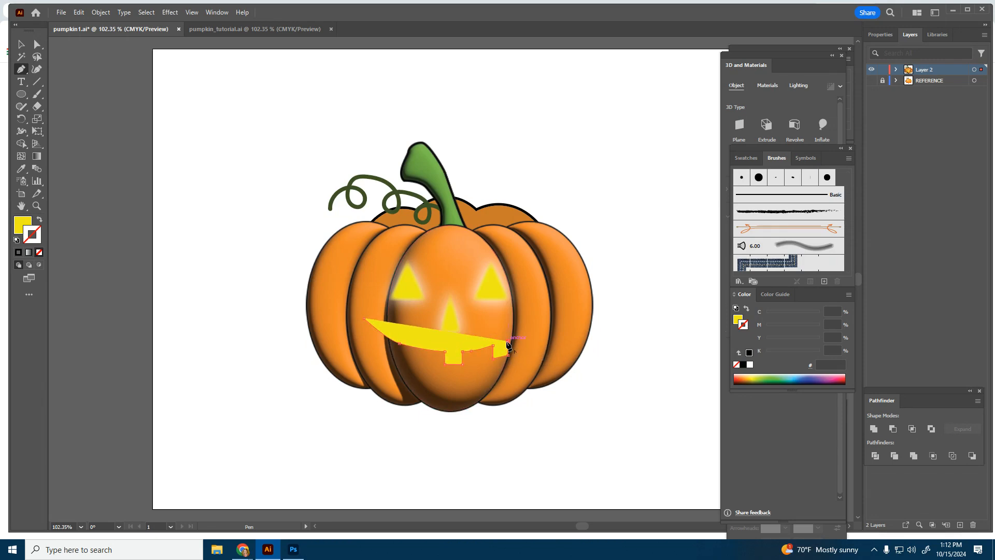
left_click_drag(529, 332, 537, 352)
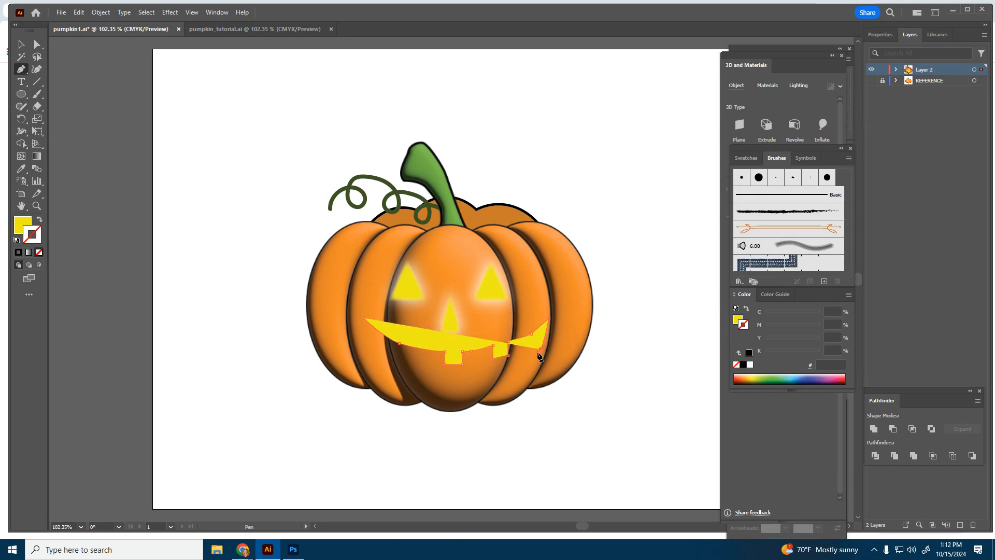
Draw the mouth's curved lower edge back to the left corner and close the path.
left_click_drag(494, 382, 424, 386)
left_click_drag(379, 348, 372, 340)
left_click(363, 318)
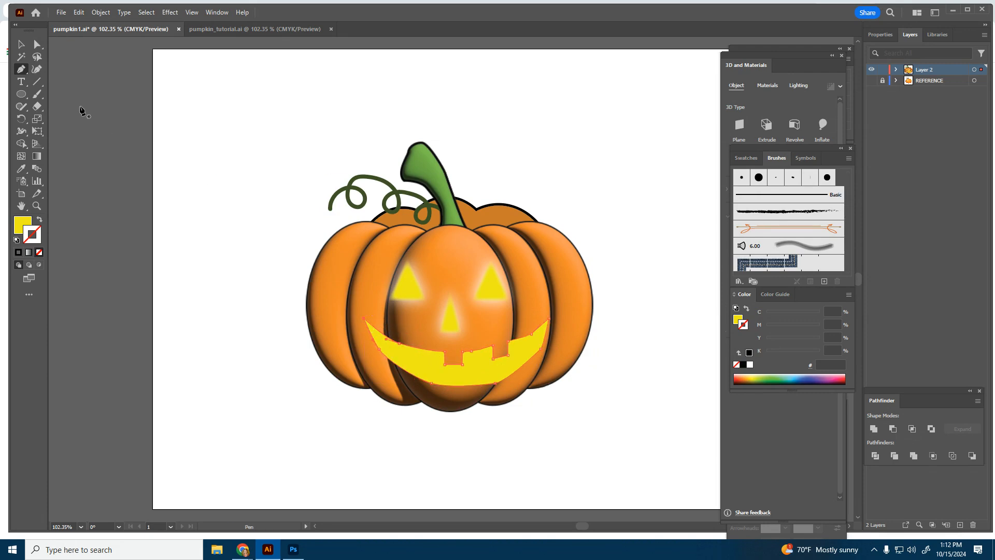
Shift the mouth slightly left and reduce its height a little to fit the pumpkin.
left_click(21, 45)
left_click_drag(479, 368, 471, 367)
mouse_move(540, 386)
left_mouse_down()
mouse_move(515, 374)
mouse_move(518, 363)
mouse_move(540, 363)
mouse_move(544, 388)
mouse_move(544, 378)
left_mouse_up()
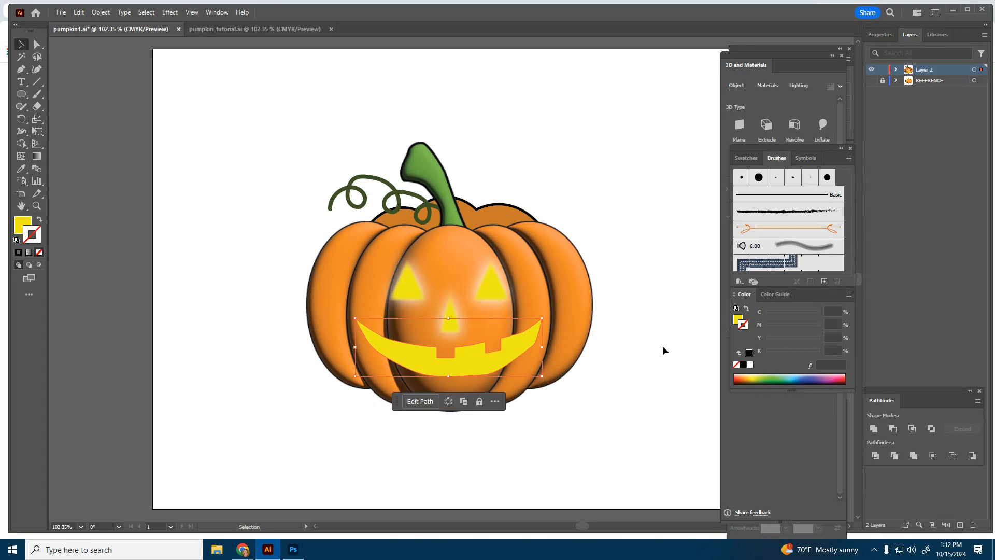
Apply a Feather effect with a radius of 0.0694 in to the mouth.
left_click(172, 13)
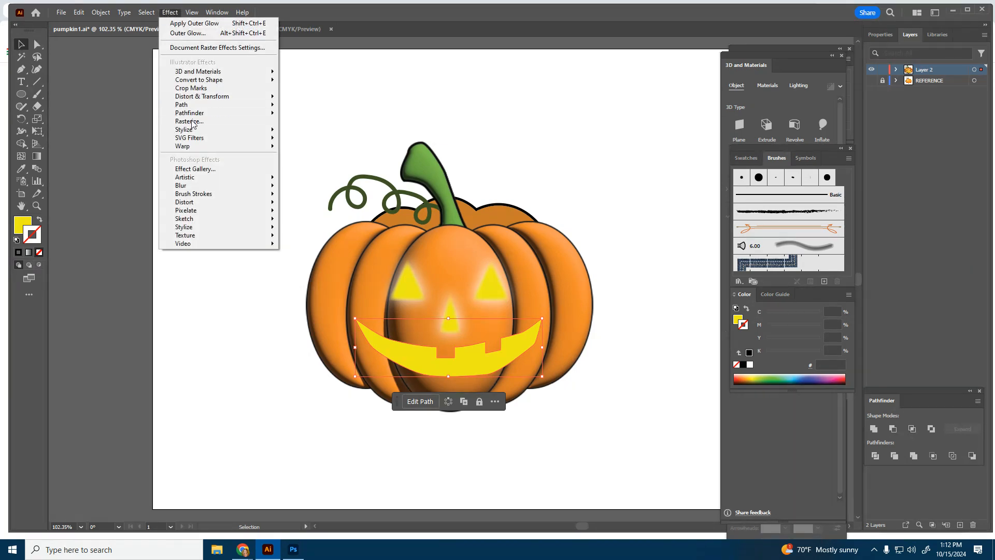
mouse_move(192, 130)
left_click(321, 147)
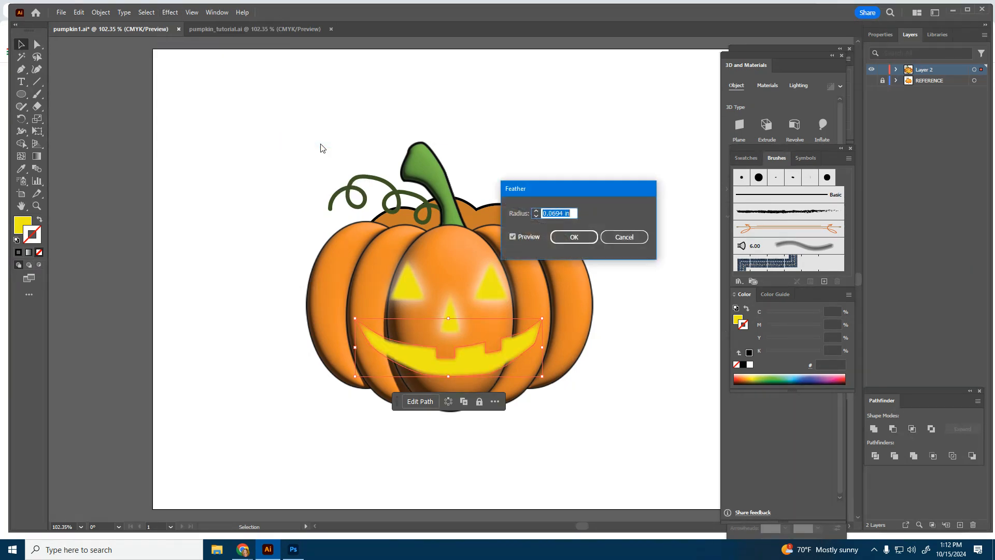
key("Return")
Apply an Outer Glow effect to the mouth and deselect it.
left_click(167, 12)
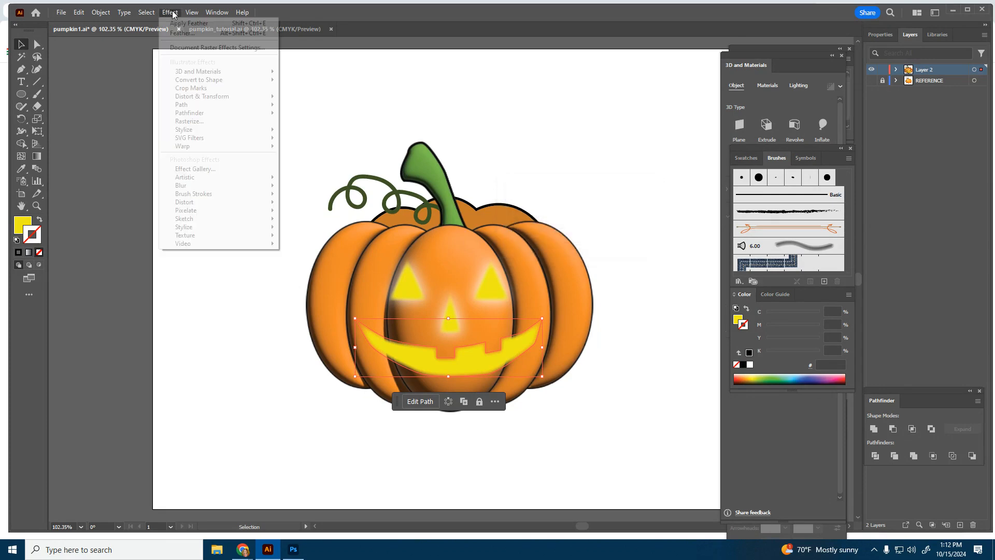
mouse_move(217, 130)
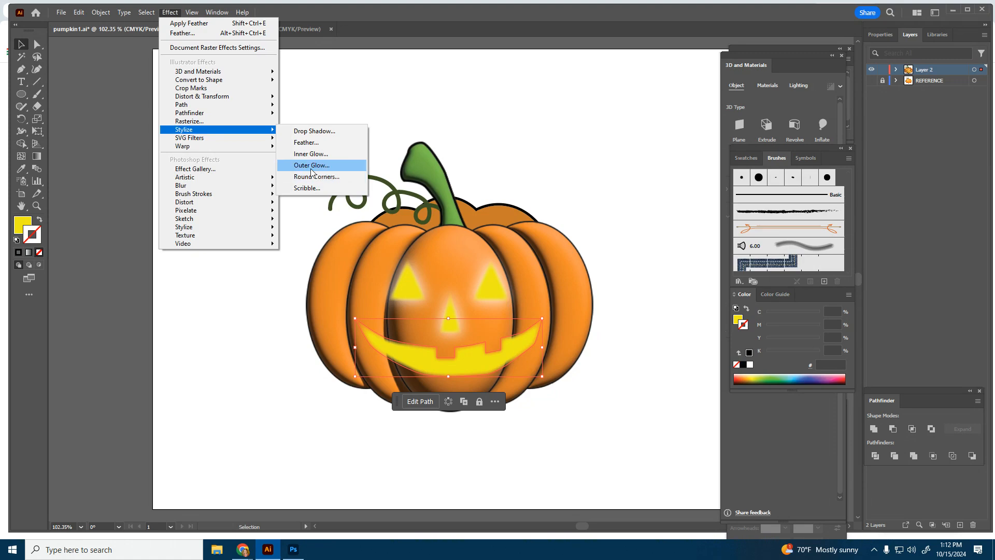
left_click(305, 164)
left_click(594, 207)
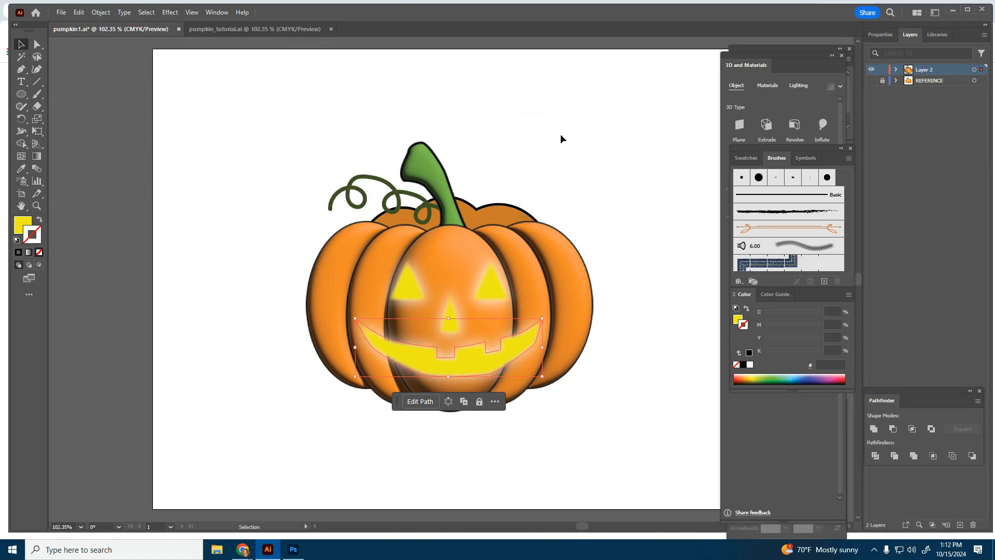
left_click(556, 139)
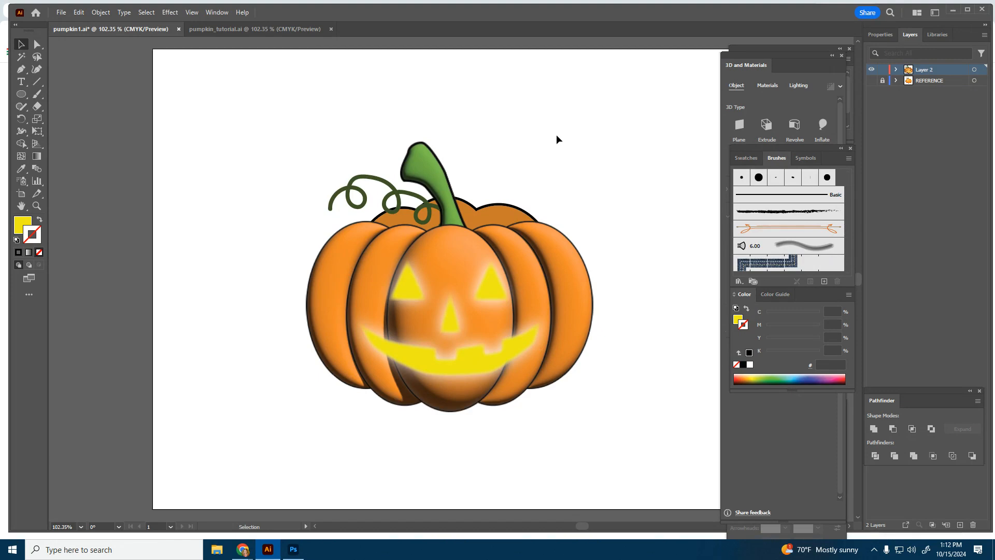
Save the pumpkin document and dock the 3D and Materials panel beside the Appearance panel.
left_click(60, 14)
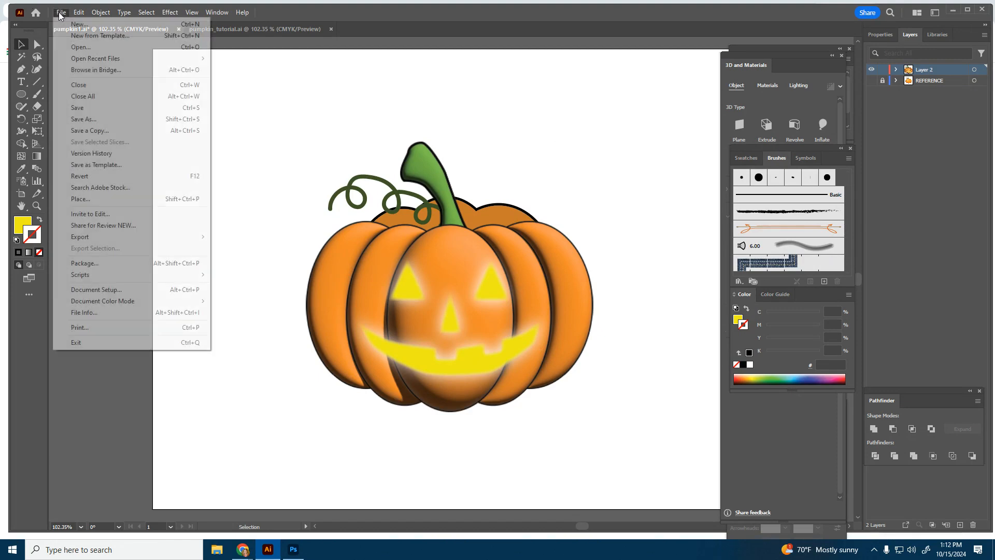
left_click(76, 111)
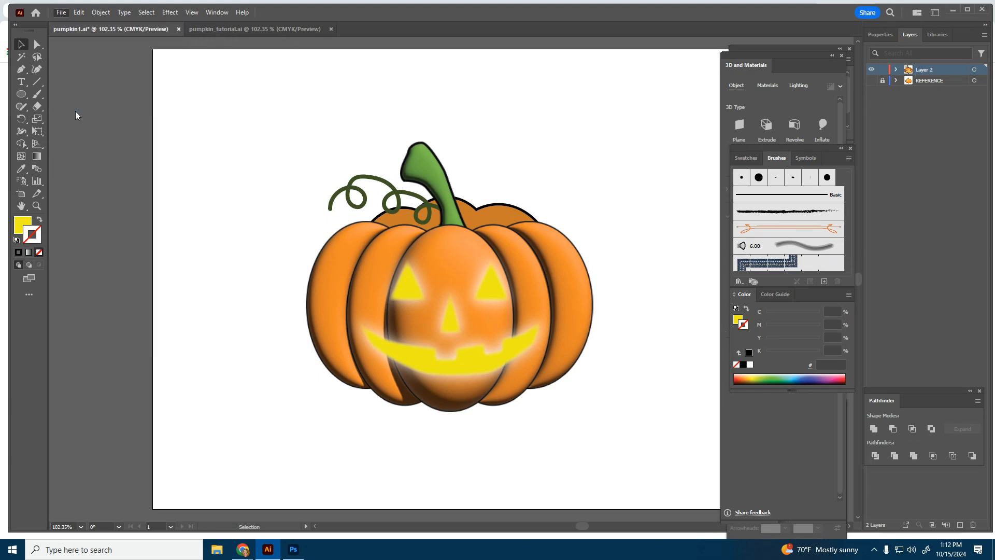
left_click_drag(754, 63, 771, 55)
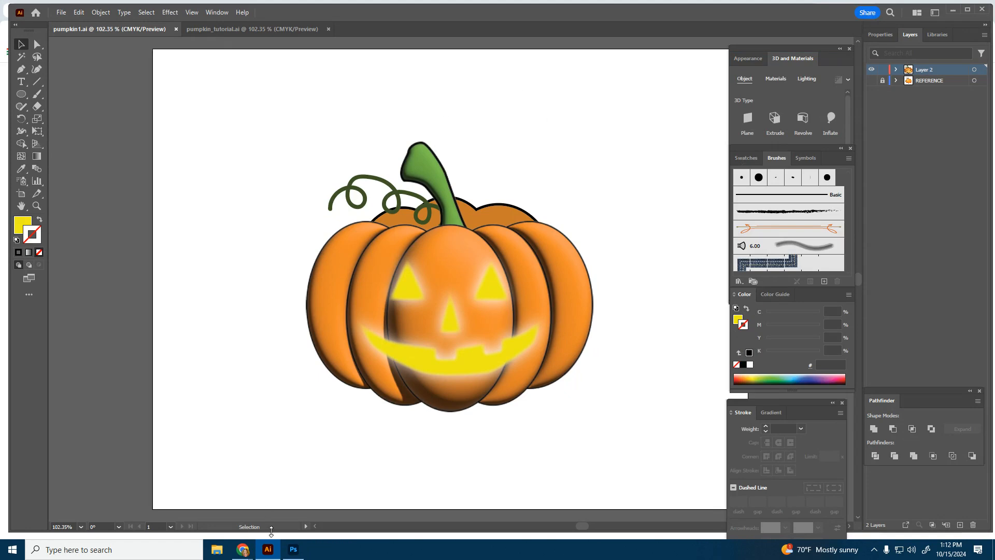
Switch to Chrome, search the web for pixabay and open the Pixabay website.
left_click(239, 553)
left_click(141, 518)
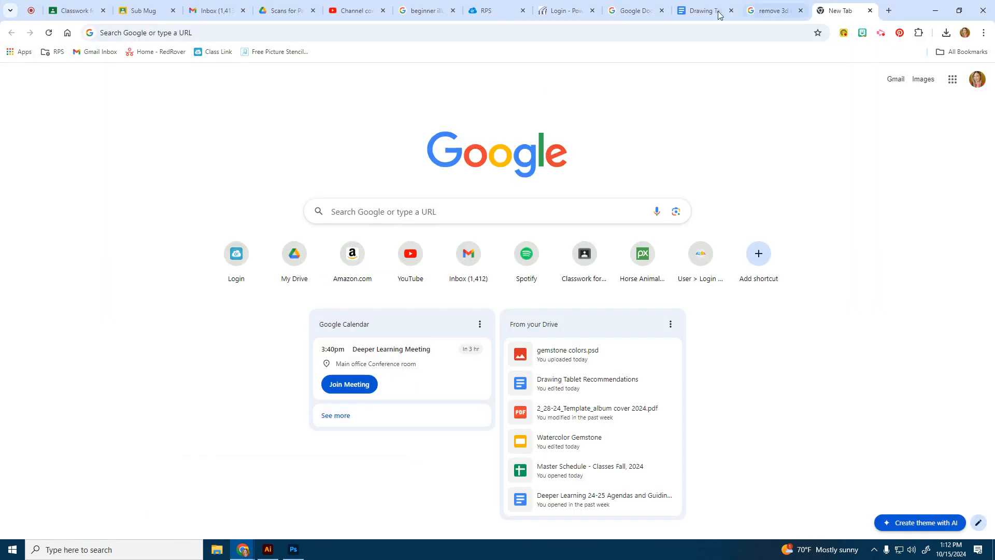
left_click(648, 6)
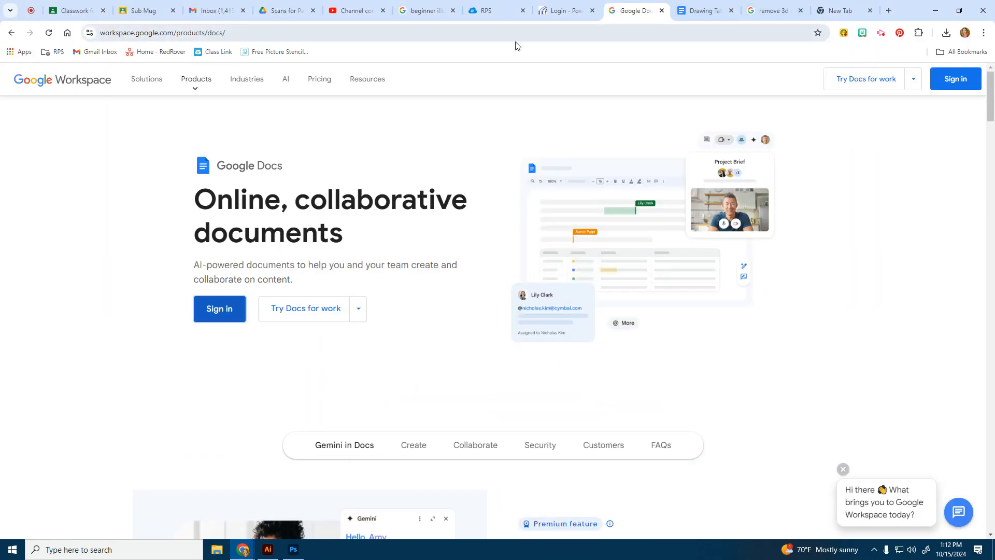
left_click(512, 36)
type("pixa")
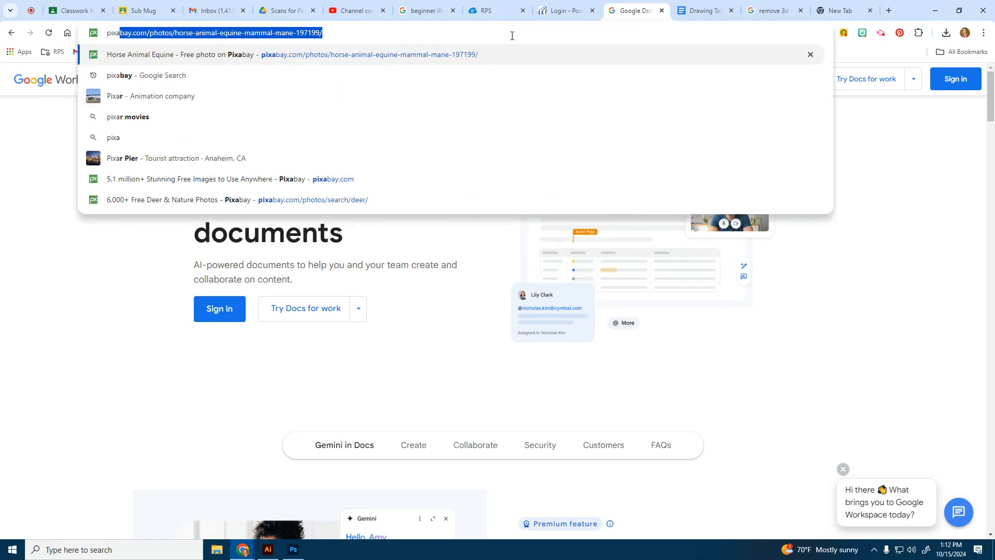
type("bay")
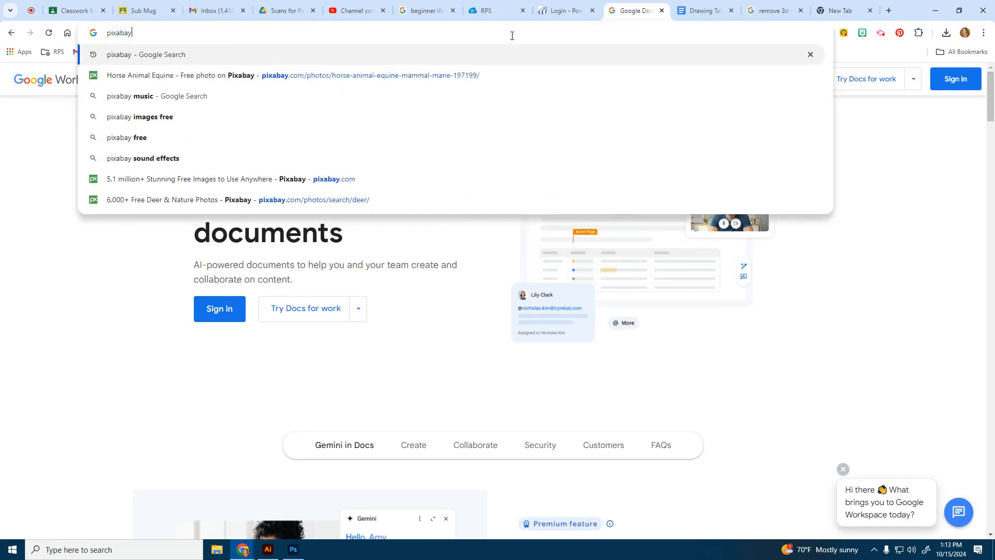
key("Return")
left_click(218, 177)
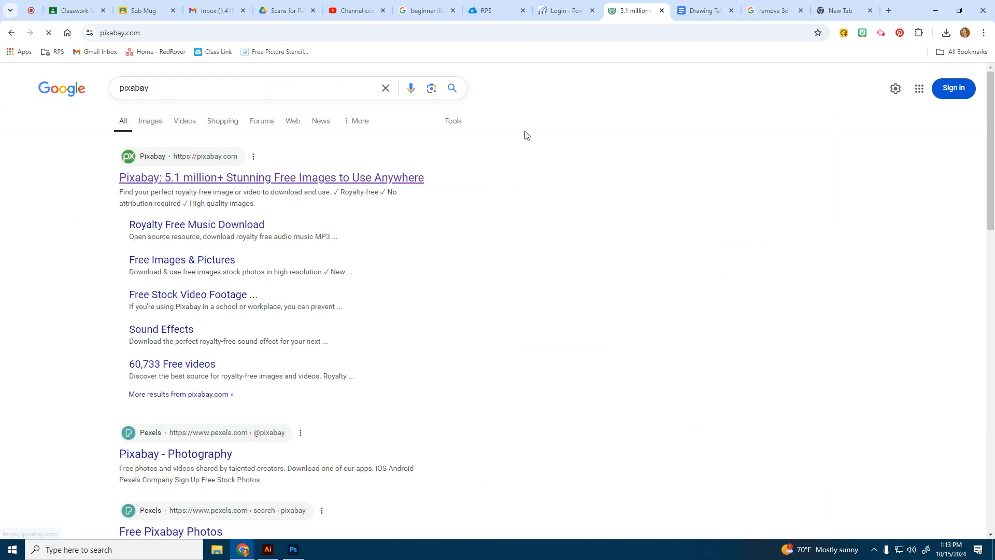
Search Pixabay's images for "spooky background".
left_click(349, 201)
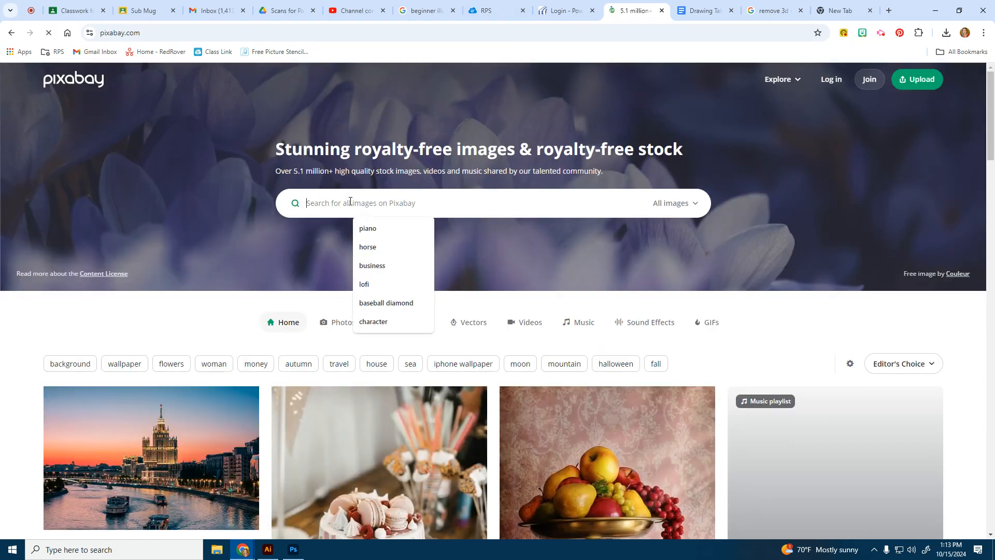
type("spooky bac")
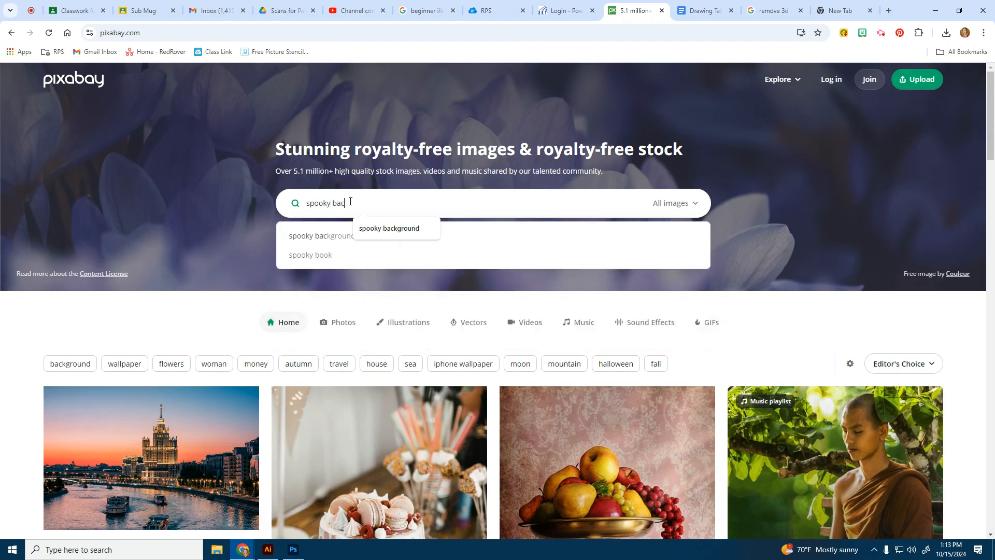
type("kround")
key("Return")
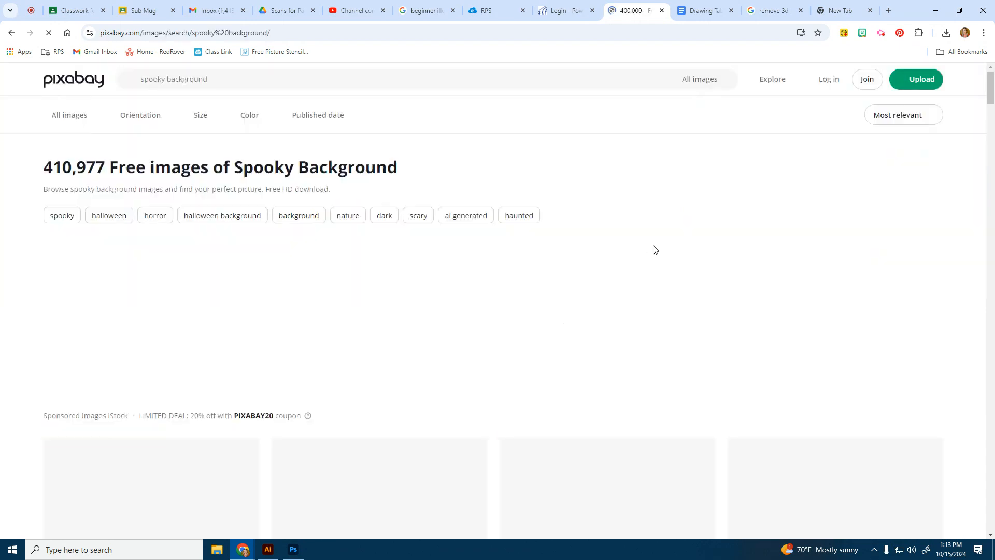
Examine the spooky background results for a scene that suits the pumpkin.
scroll(586, 323, "down", 2)
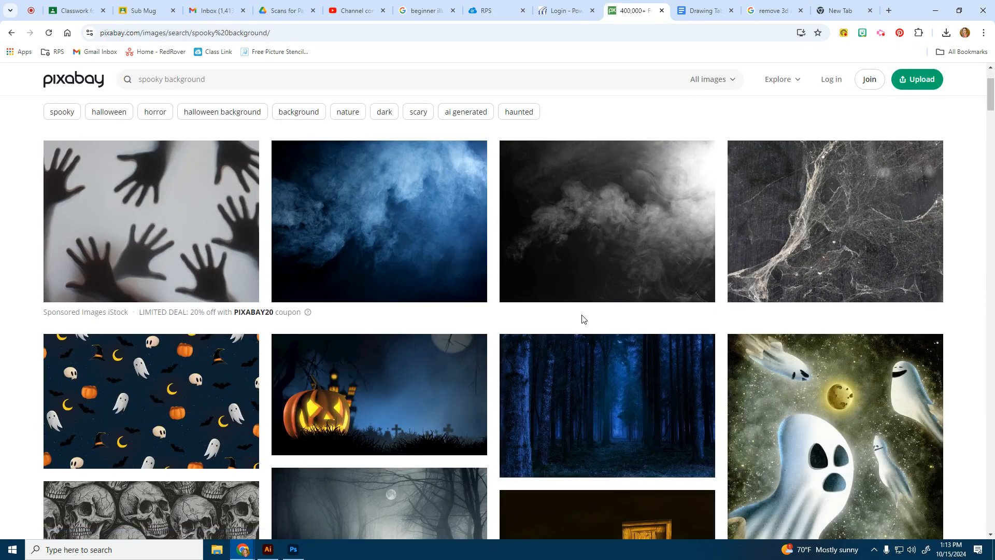
scroll(582, 318, "down", 5)
scroll(582, 317, "down", 3)
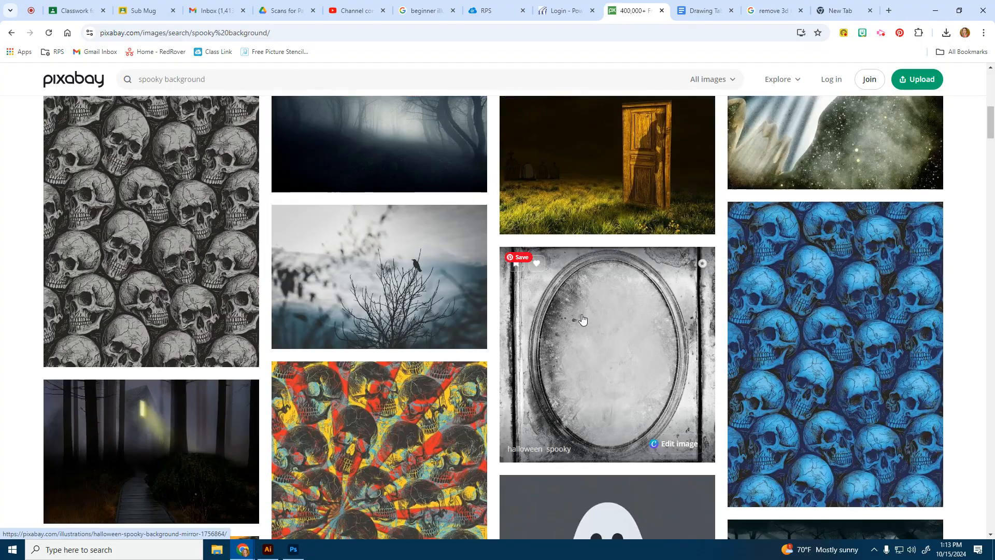
scroll(583, 320, "down", 4)
scroll(284, 275, "down", 20)
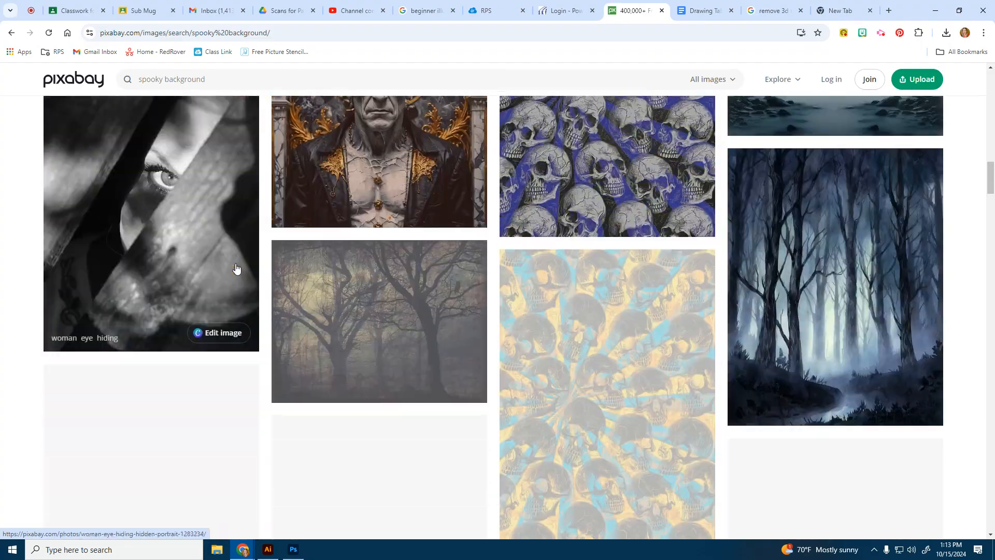
scroll(430, 303, "down", 15)
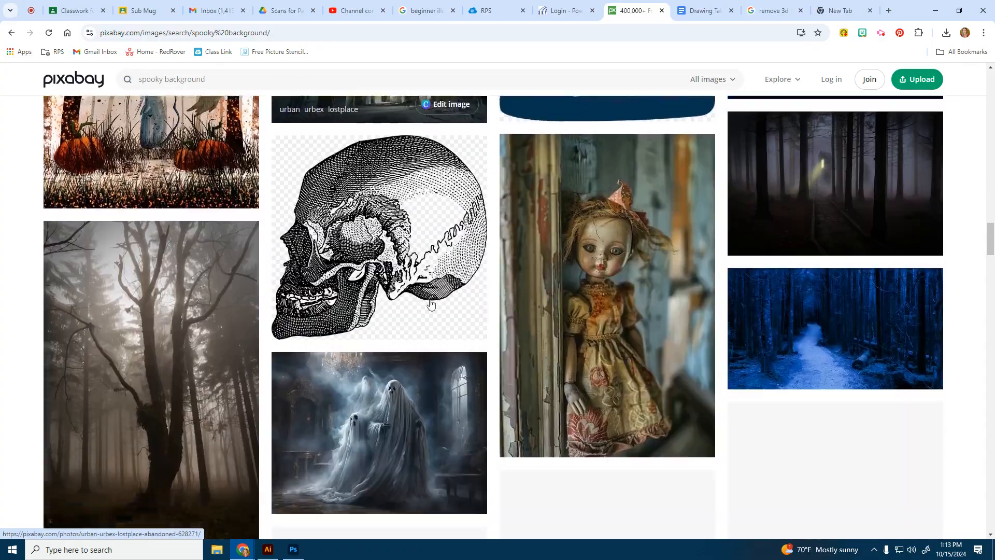
scroll(440, 301, "down", 5)
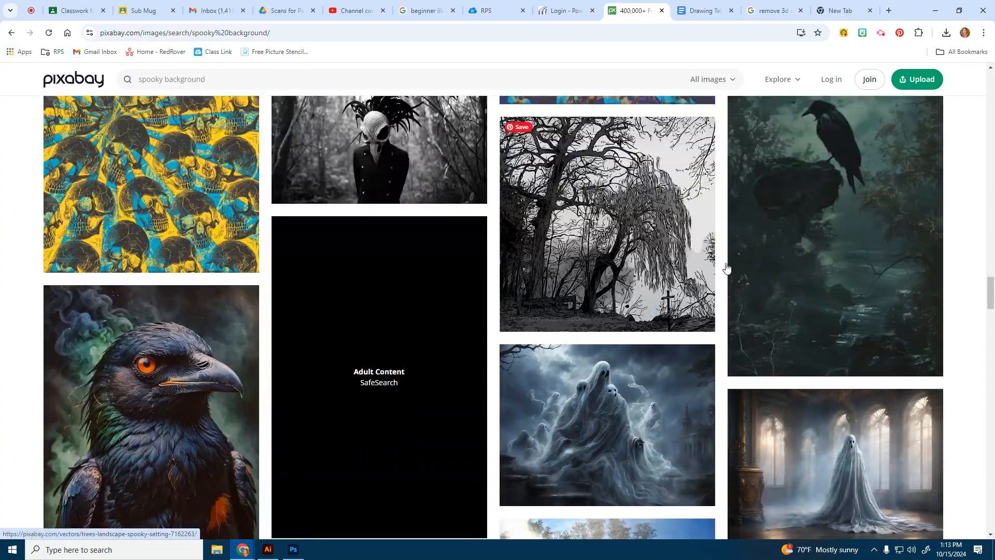
scroll(645, 358, "down", 10)
scroll(641, 394, "down", 9)
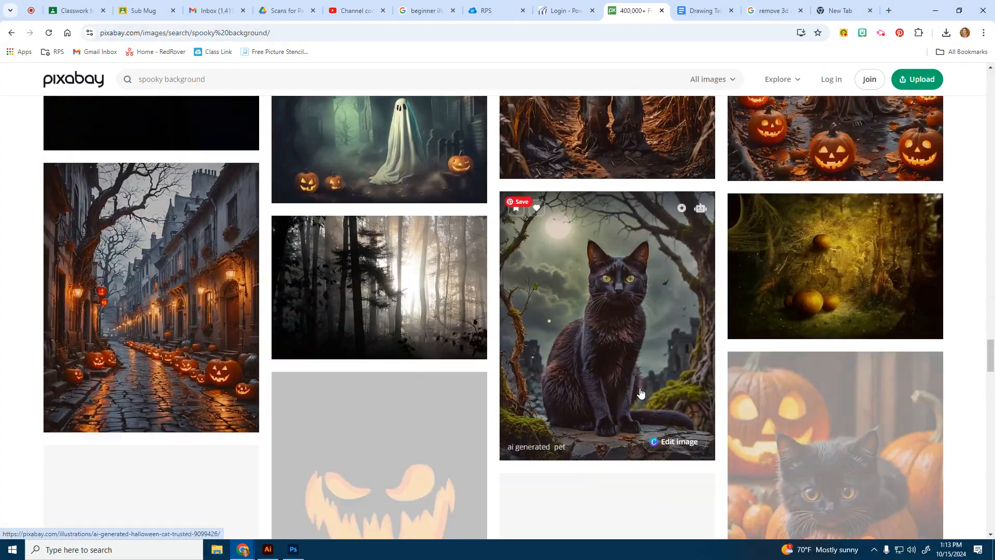
Open the cobblestone street illustration lined with jack-o'-lanterns, download it and return to Illustrator.
scroll(189, 285, "up", 3)
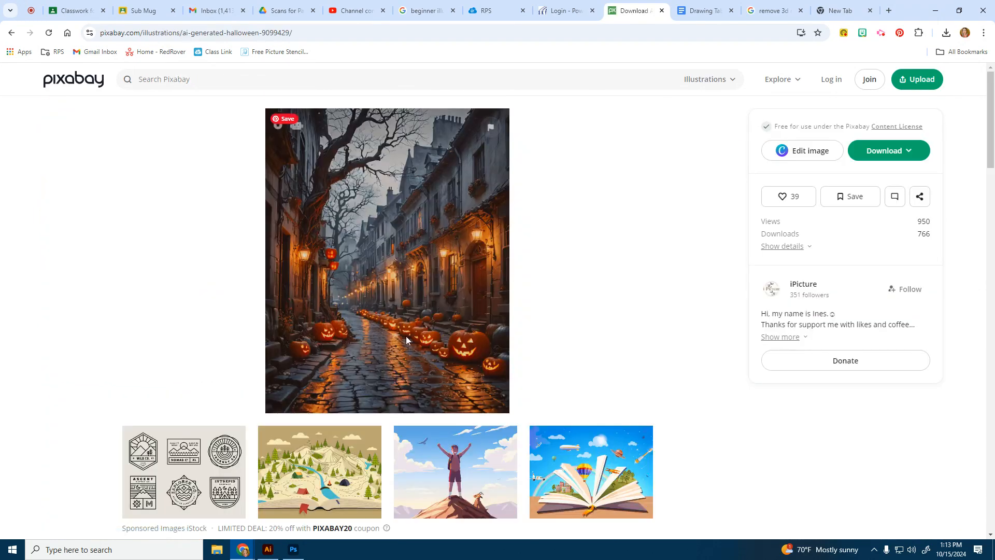
left_click(883, 151)
left_click(817, 283)
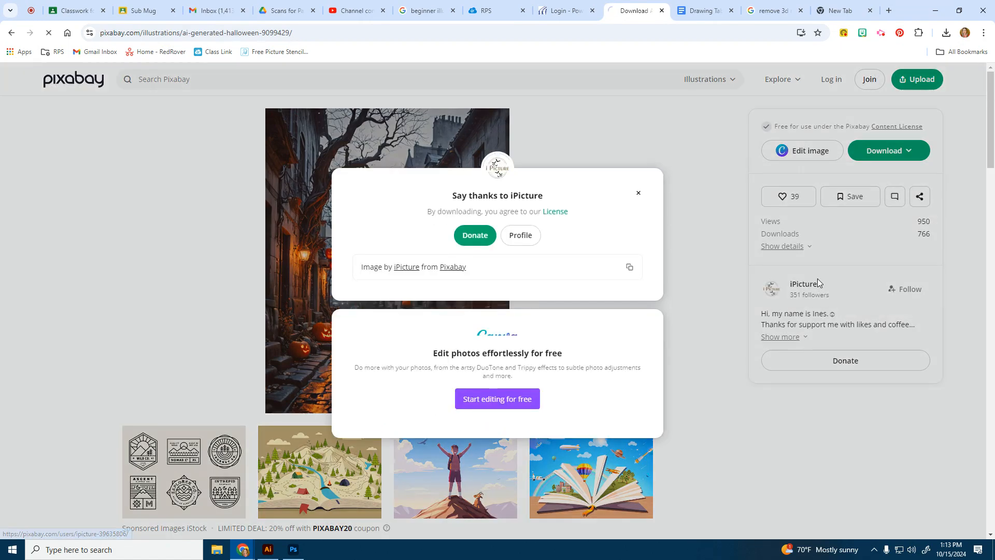
left_click(269, 551)
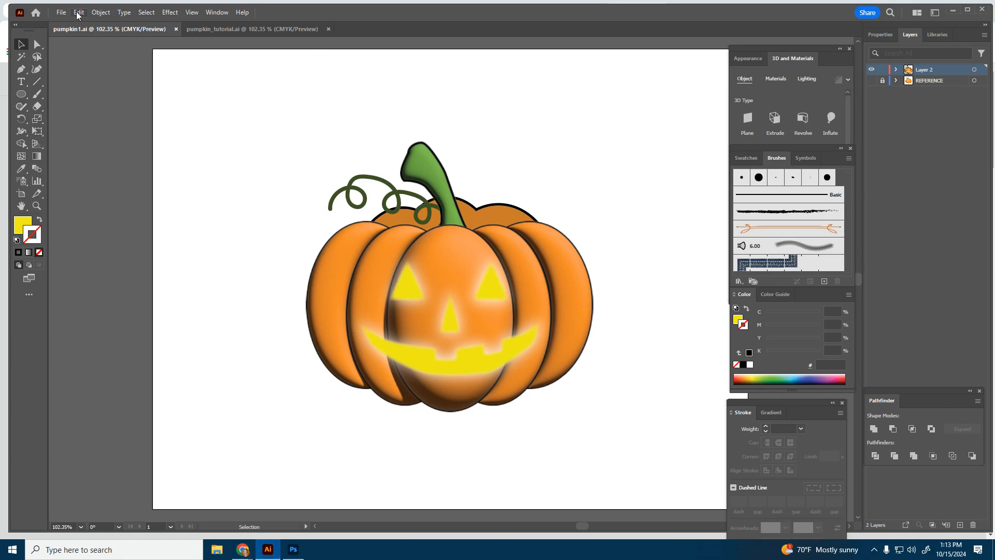
left_click(62, 12)
left_click(85, 201)
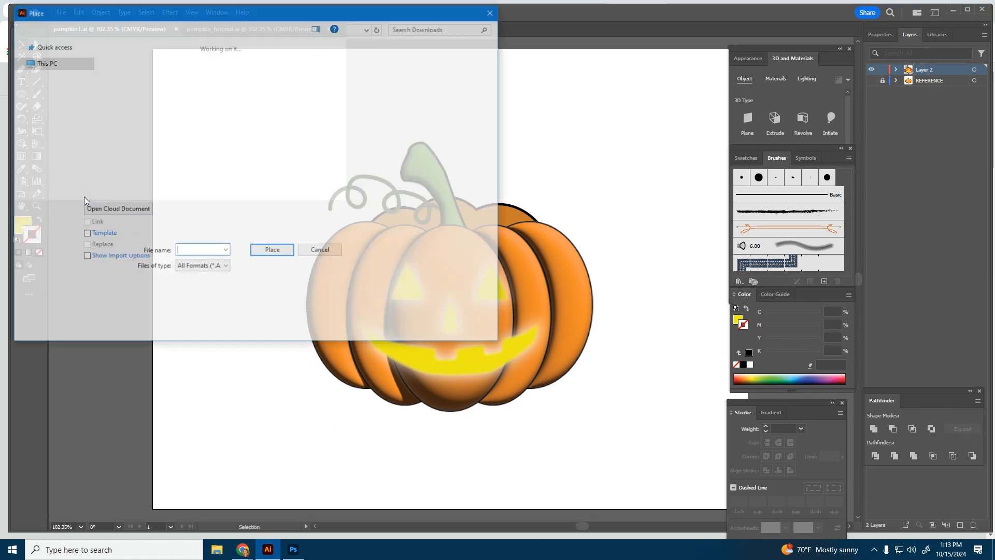
left_click(470, 330)
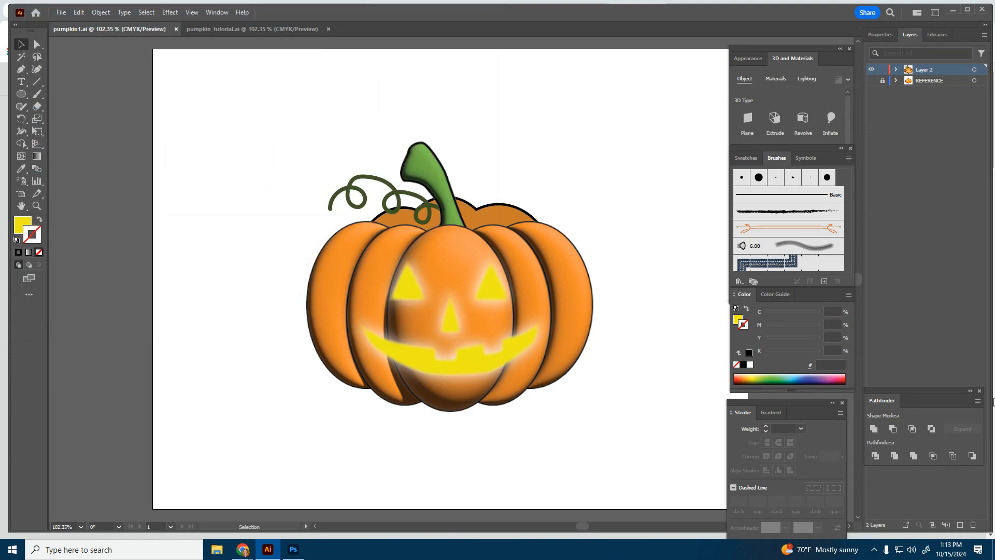
Add a new layer and move it between Layer 2 and the REFERENCE layer.
left_click(959, 525)
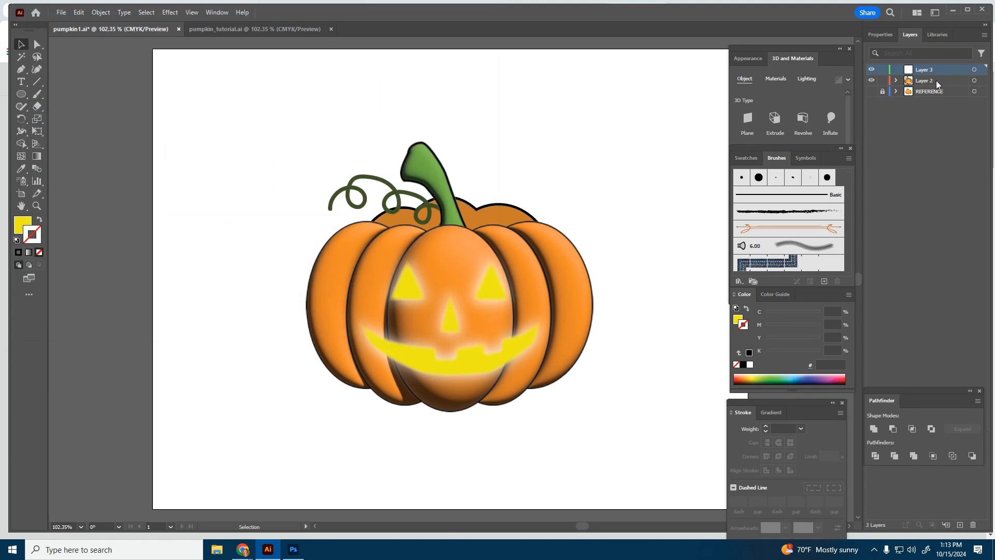
left_click_drag(933, 76, 932, 90)
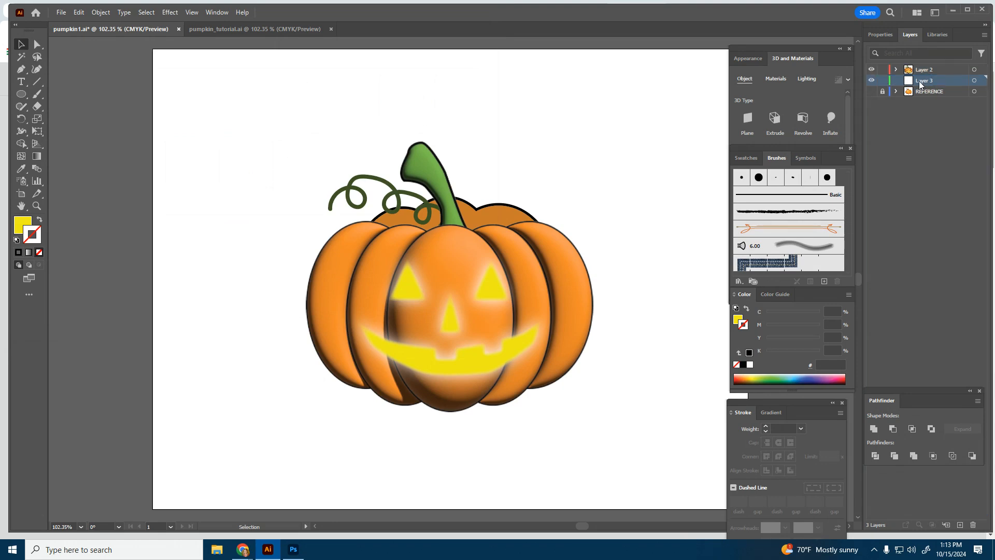
Place the downloaded image ai-generated-9099429_1280.jpg on the new layer behind the pumpkin.
left_click(60, 14)
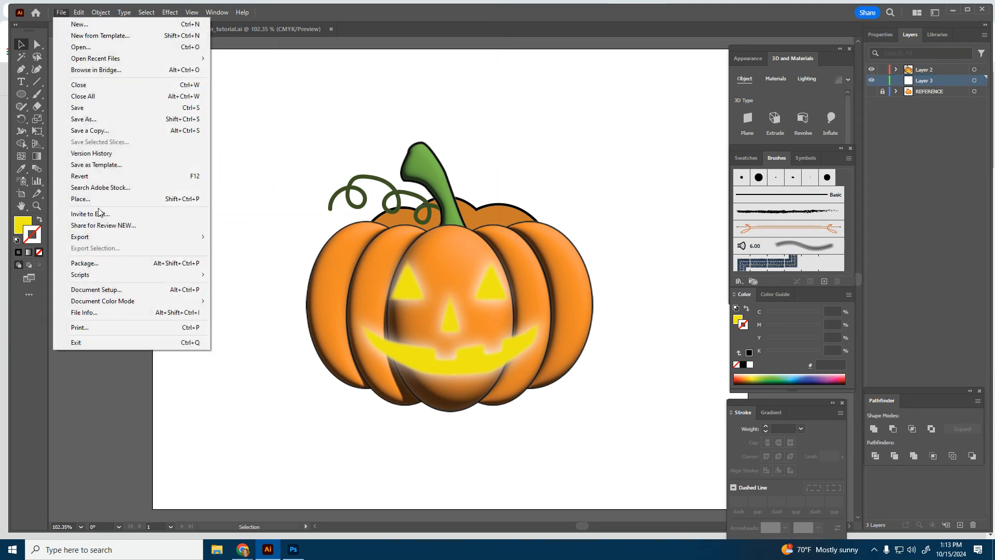
left_click(83, 199)
left_click(130, 113)
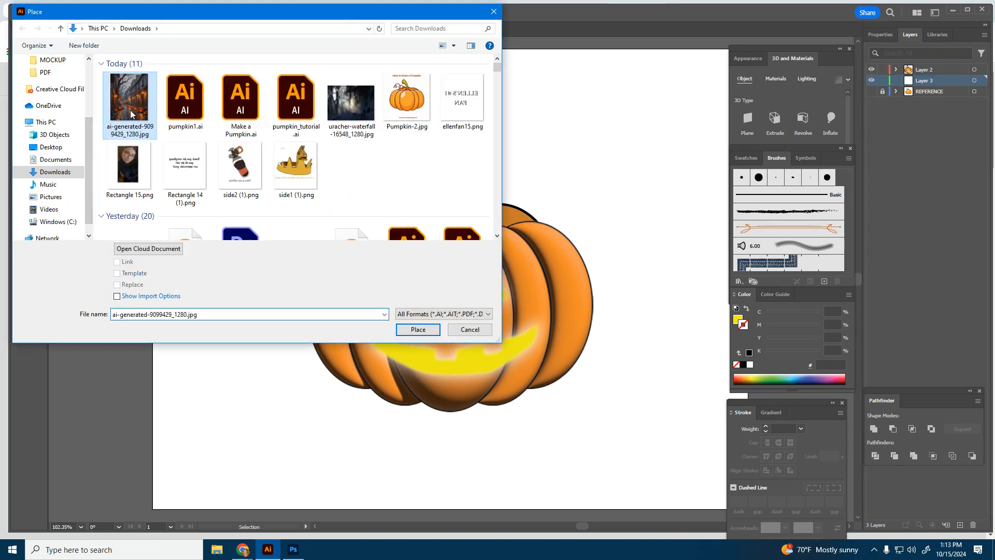
double_click(131, 113)
left_click(413, 128)
Reposition the street image so the pumpkin sits on the cobblestones between the background jack-o'-lanterns.
left_click_drag(625, 282, 313, 135)
left_click_drag(663, 445, 588, 247)
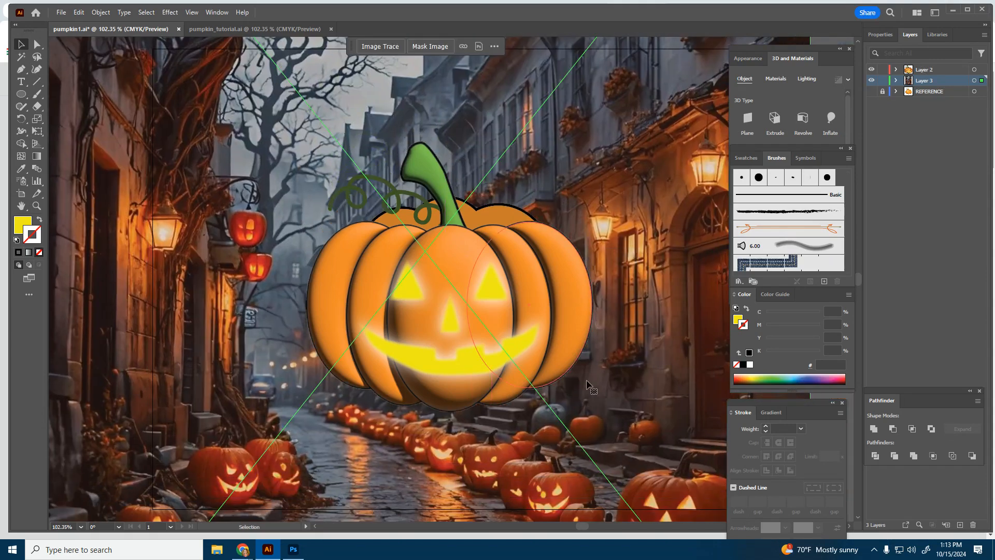
mouse_move(589, 456)
left_mouse_down()
mouse_move(623, 333)
mouse_move(582, 515)
mouse_move(480, 441)
mouse_move(503, 449)
left_mouse_up()
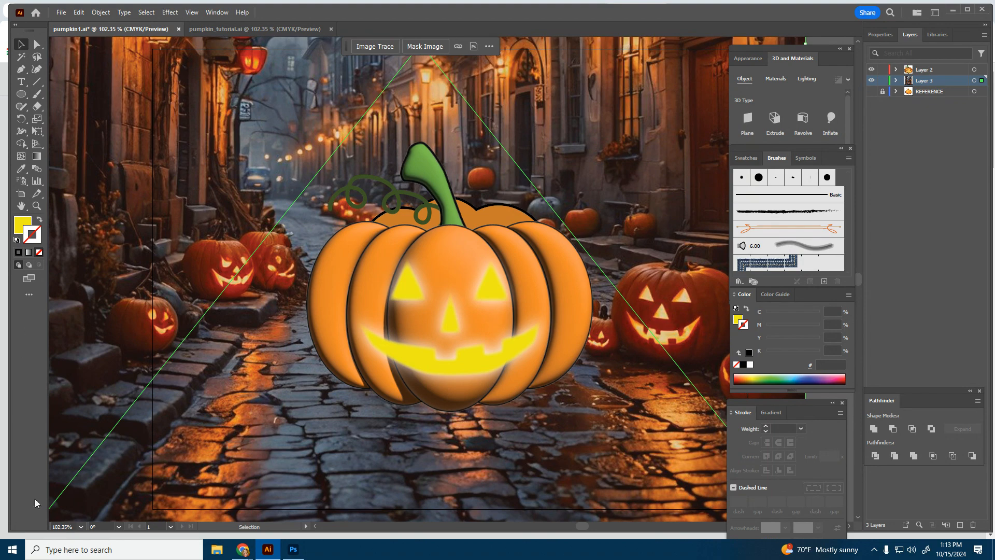
Start Crop Image on the street picture, accept embedding a copy, and extend the crop's lower edge almost to the image's bottom.
left_click(81, 526)
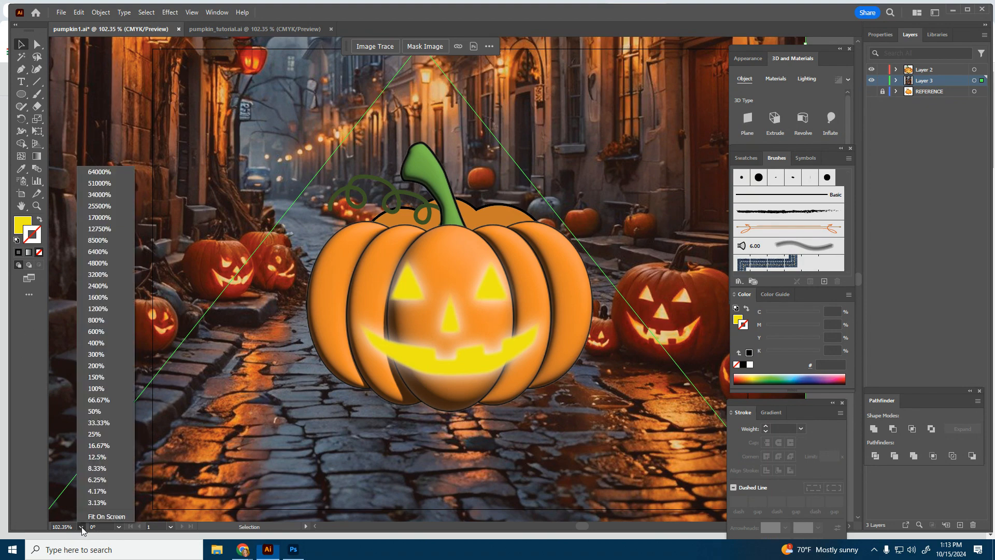
left_click(102, 400)
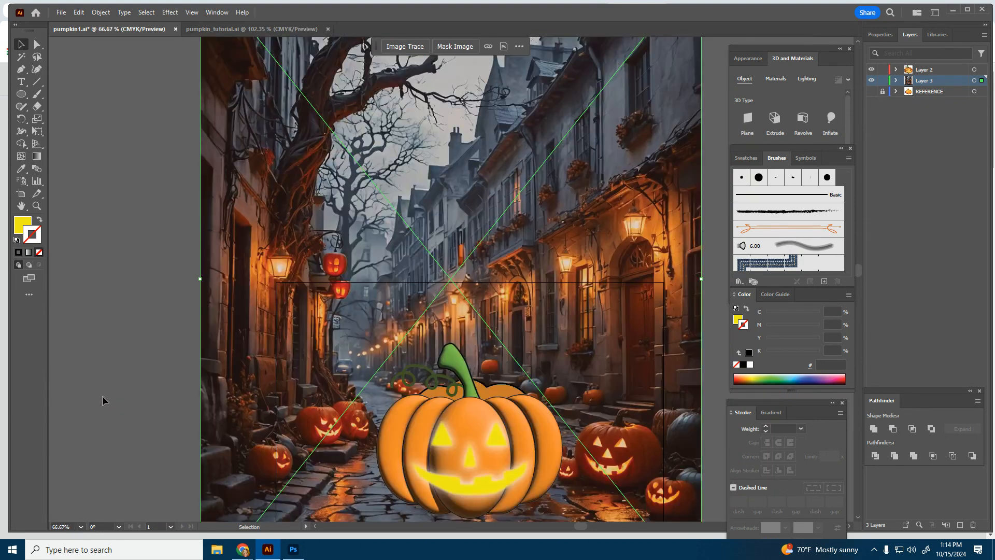
right_click(361, 158)
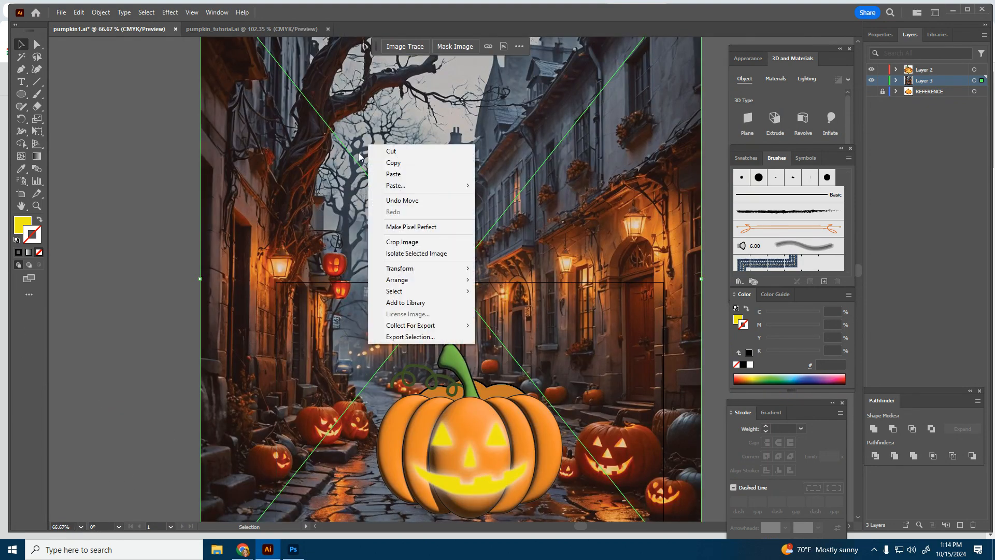
left_click(410, 242)
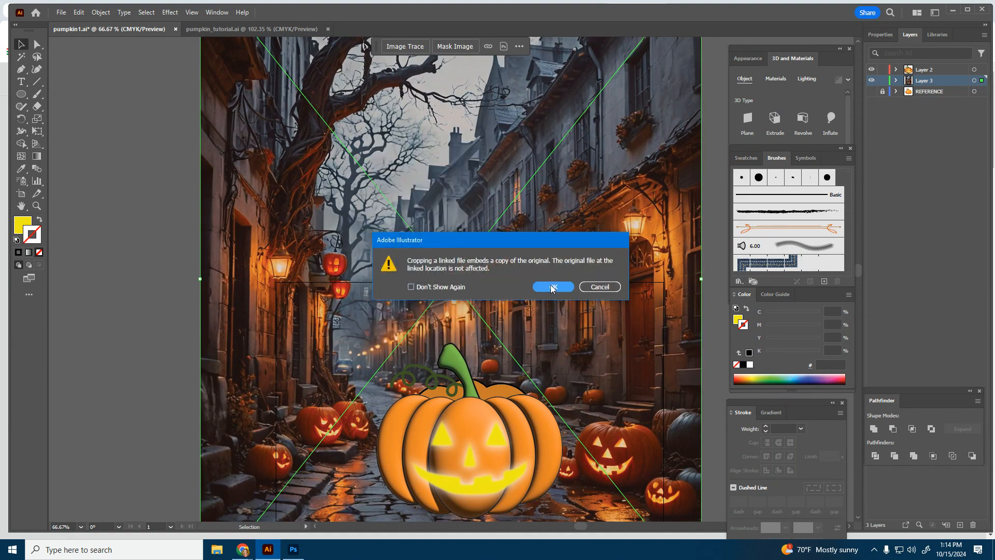
left_click(552, 287)
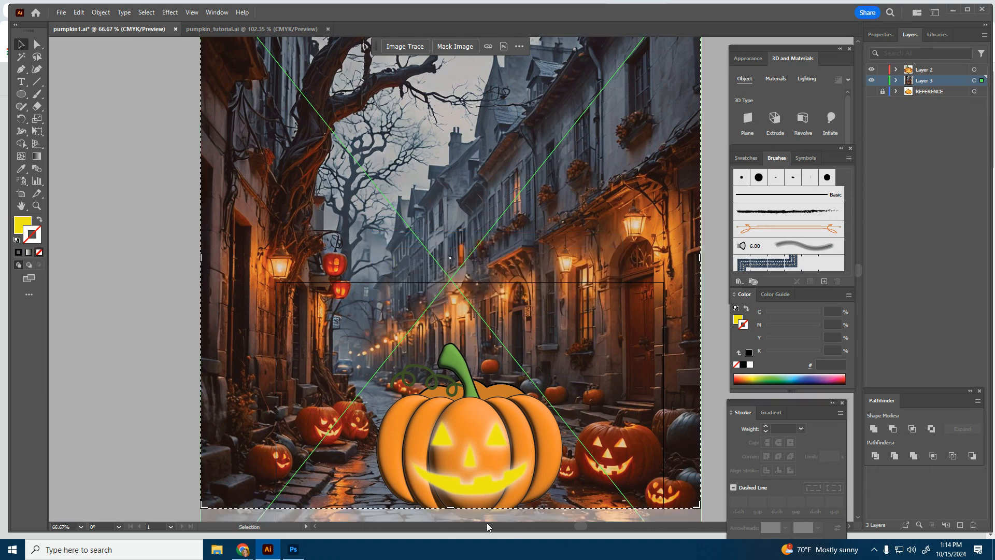
scroll(513, 482, "down", 5)
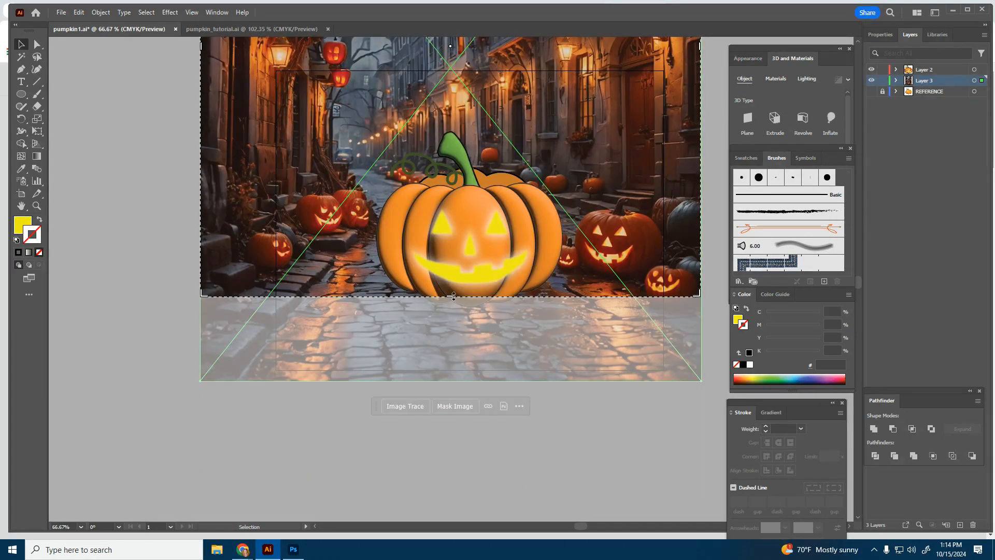
left_click_drag(454, 296, 450, 370)
Trim the crop's upper edge to just above the artboard and its left edge inward, and apply the crop.
scroll(444, 415, "up", 7)
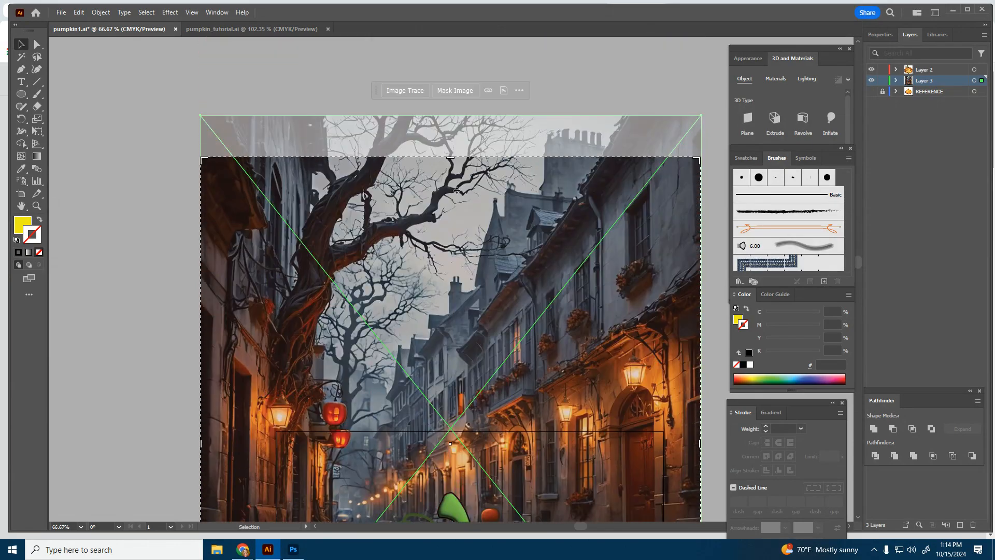
left_click_drag(449, 158, 451, 390)
scroll(452, 311, "down", 6)
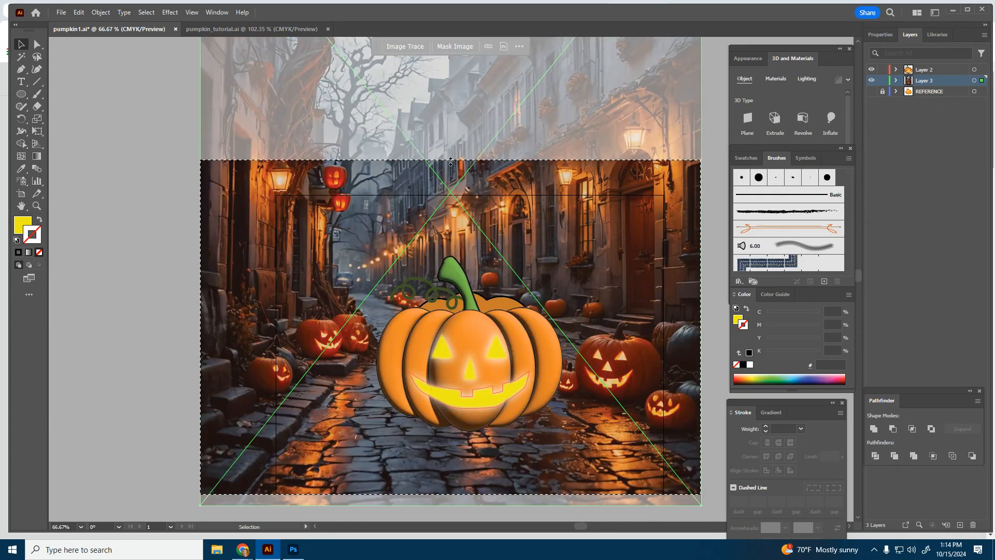
left_click_drag(450, 161, 450, 180)
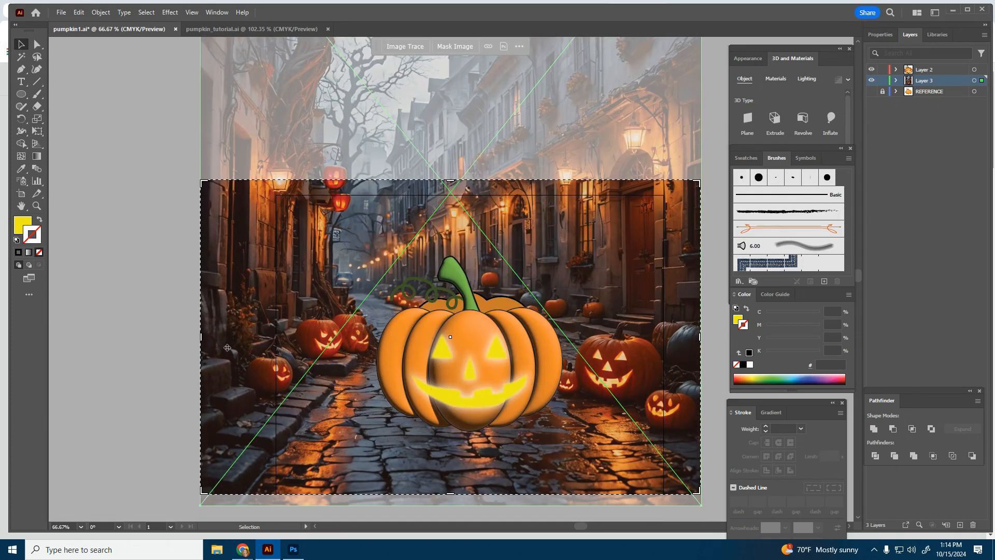
left_click_drag(201, 342, 236, 340)
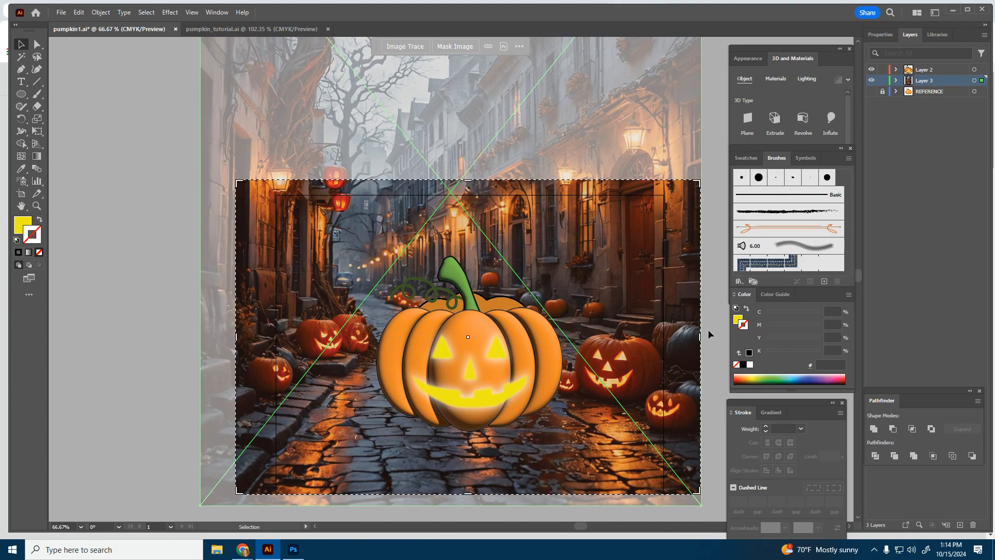
key("Return")
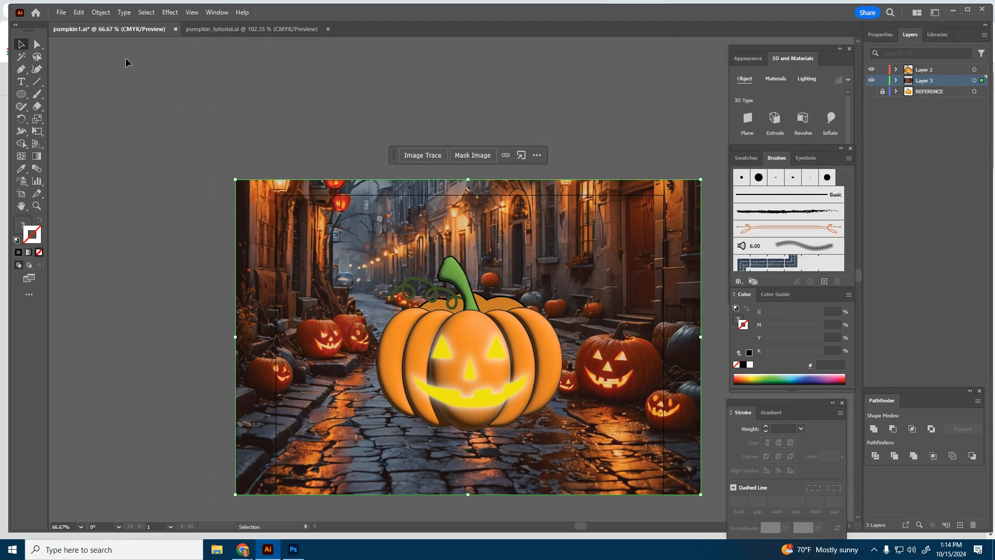
left_click(126, 62)
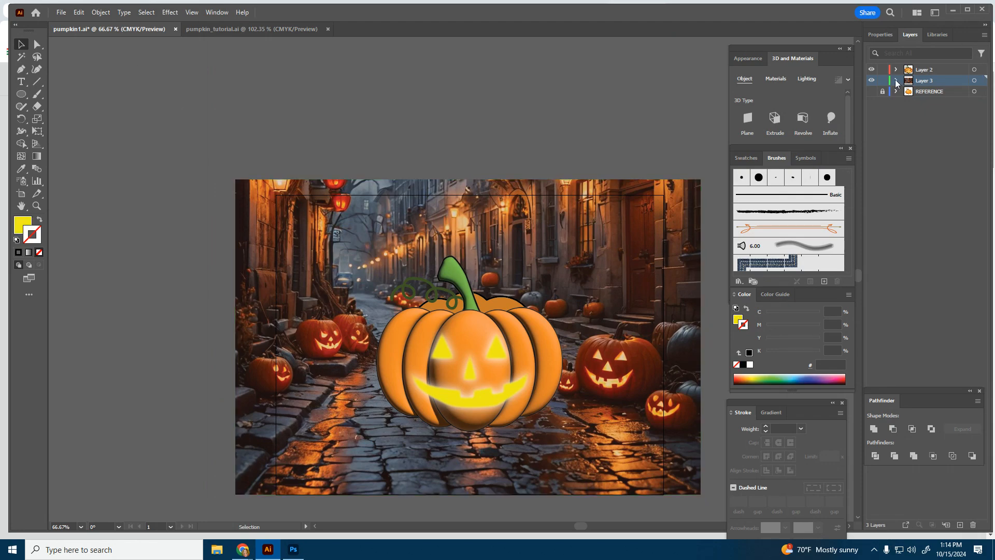
Shift the cropped street image slightly down and to the right, and lock Layer 3.
left_click(934, 71)
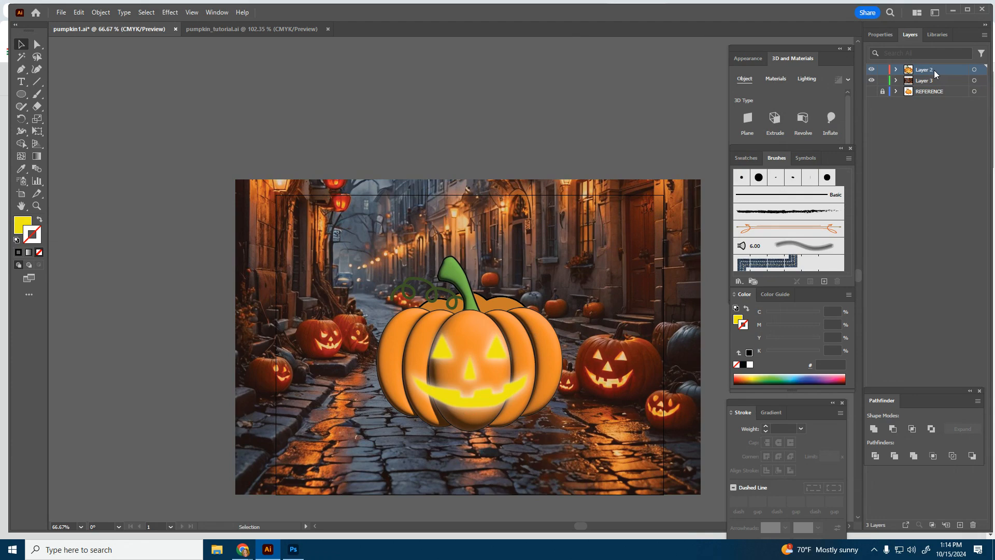
mouse_move(578, 438)
left_mouse_down()
mouse_move(490, 363)
mouse_move(571, 447)
mouse_move(583, 446)
left_mouse_up()
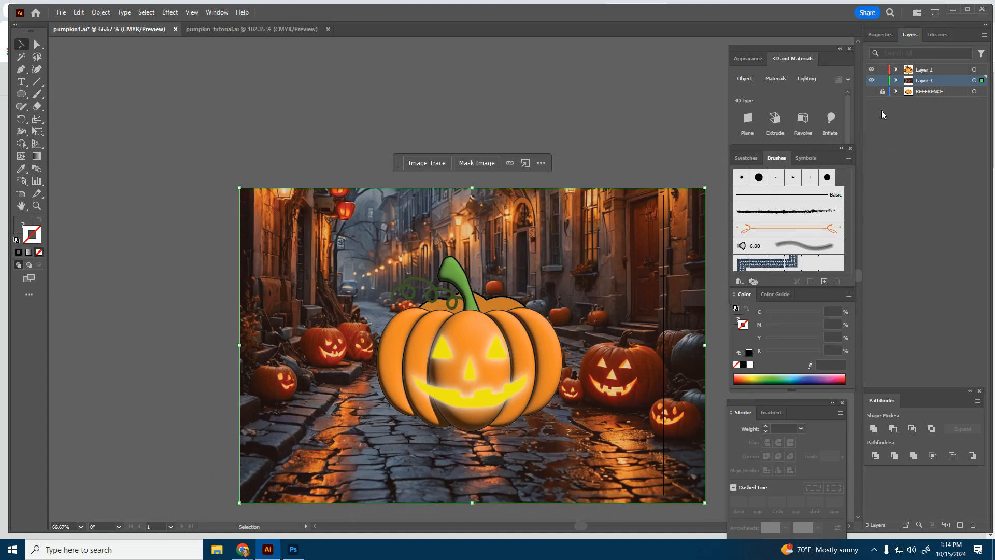
left_click(882, 81)
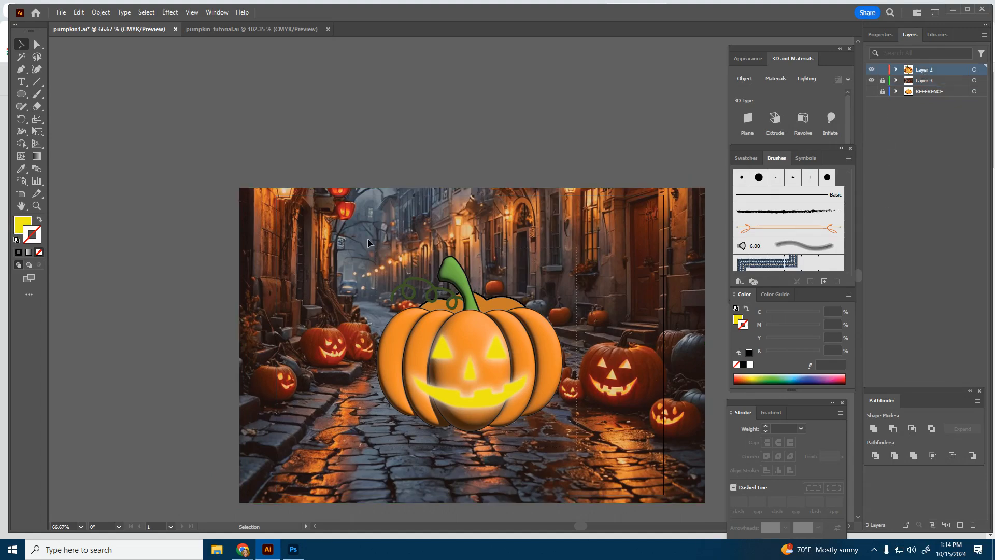
Move the pumpkin artwork down onto the cobblestones and enlarge it slightly between the background jack-o'-lanterns.
left_click(493, 370)
left_click_drag(489, 372, 490, 395)
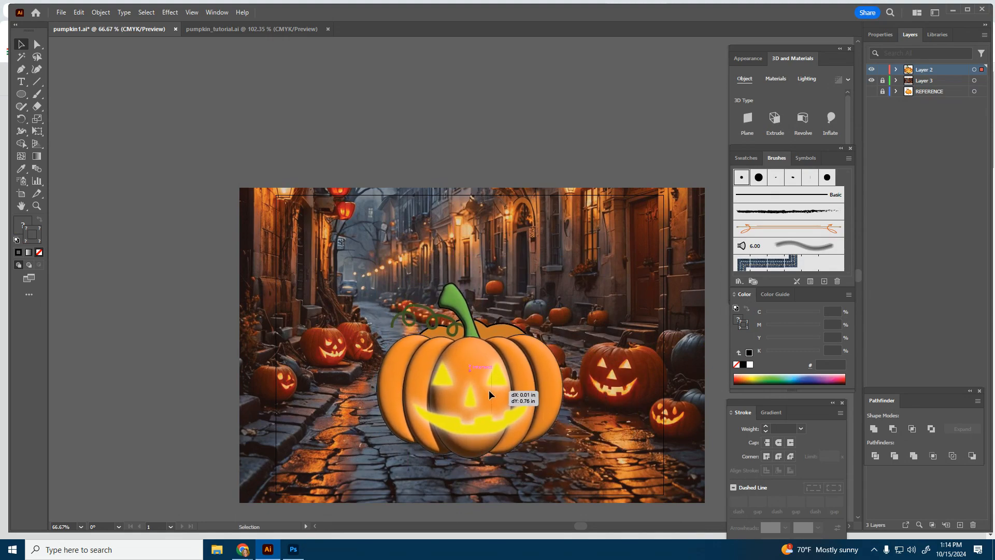
left_click_drag(563, 283, 587, 278)
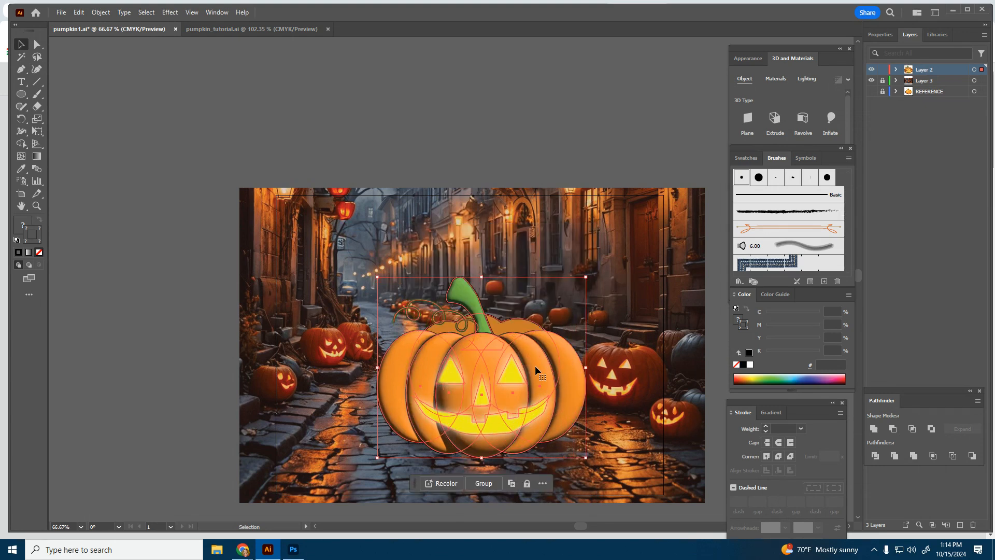
left_click_drag(536, 370, 534, 377)
left_click(574, 144)
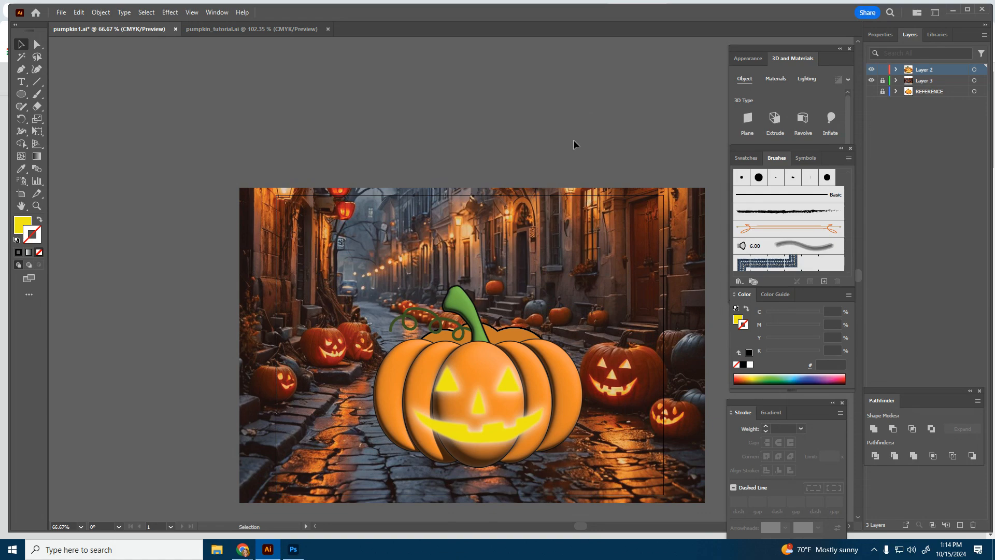
Save the document and export it to the Downloads folder as pumpkin1.png in PNG format.
left_click(60, 12)
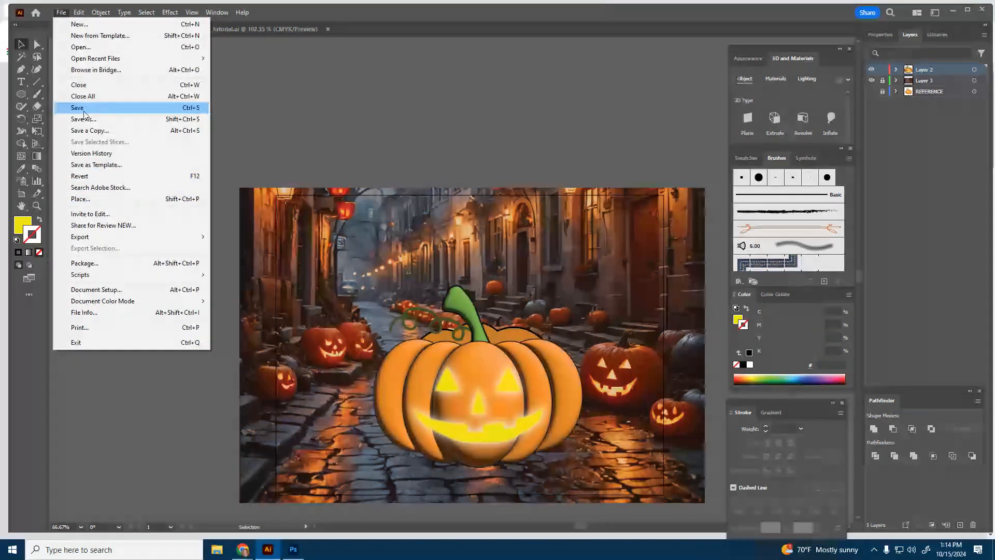
left_click(81, 108)
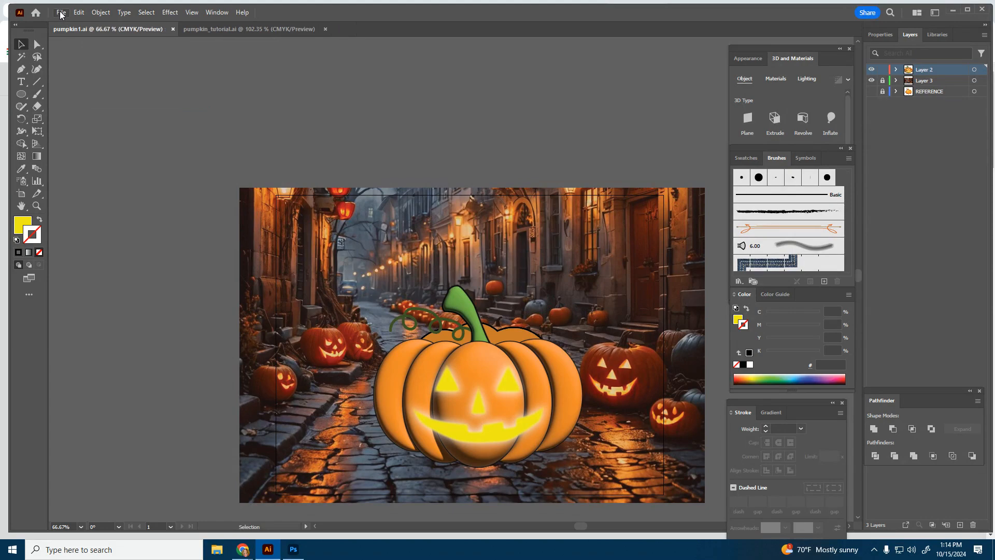
left_click(61, 12)
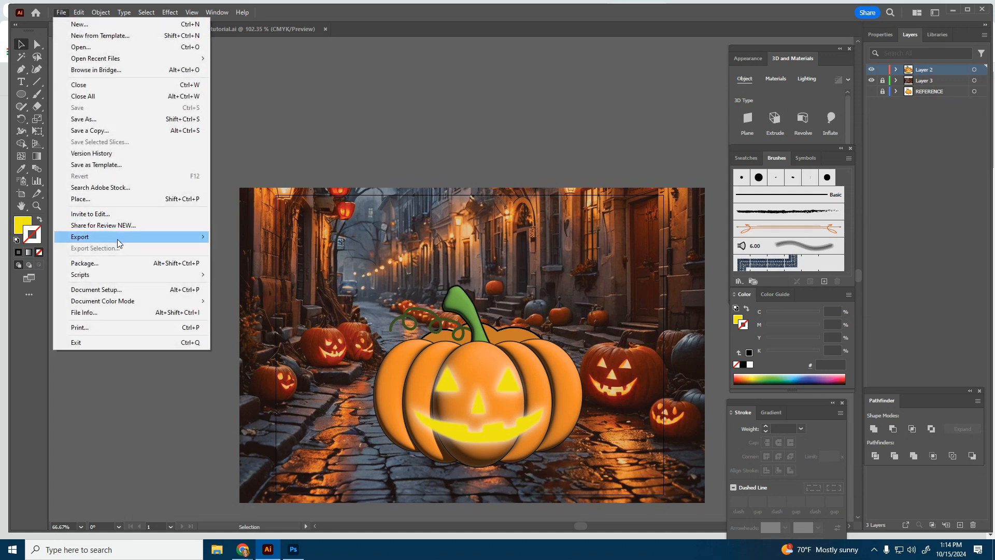
mouse_move(118, 240)
left_click(241, 248)
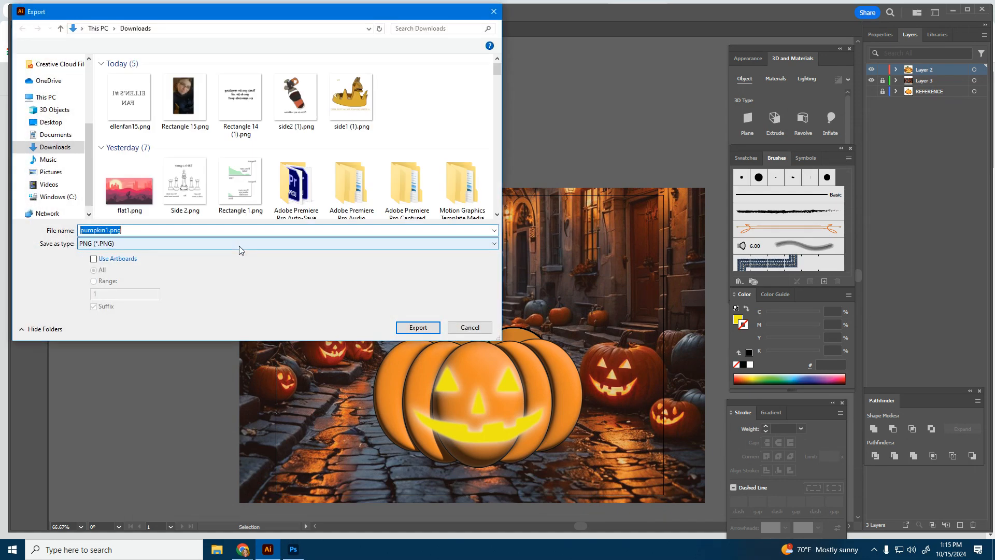
left_click(103, 243)
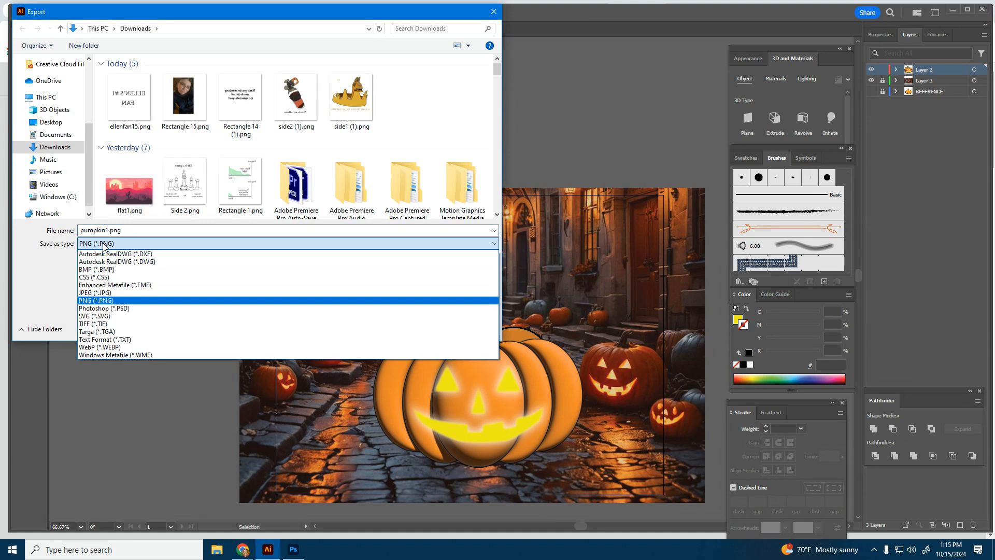
left_click(101, 302)
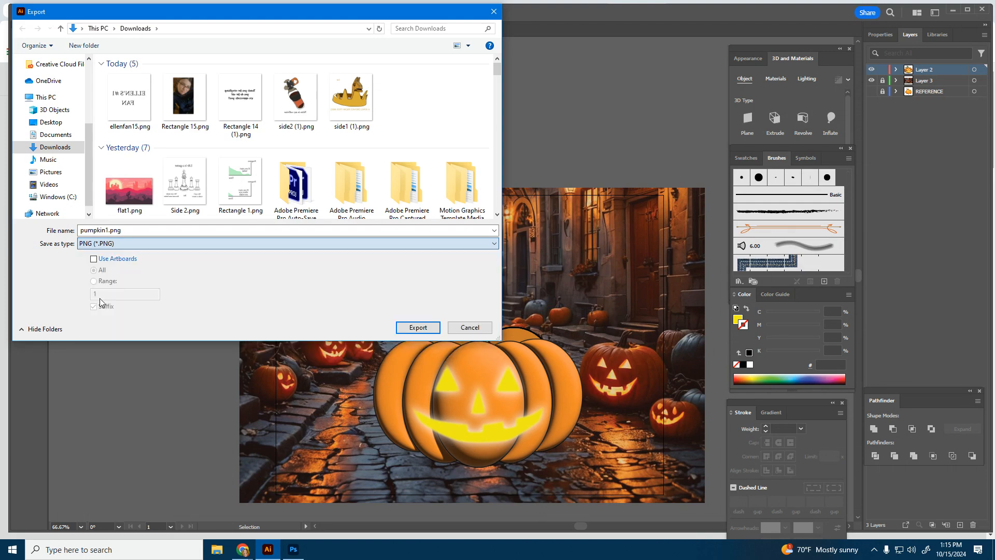
left_click(424, 329)
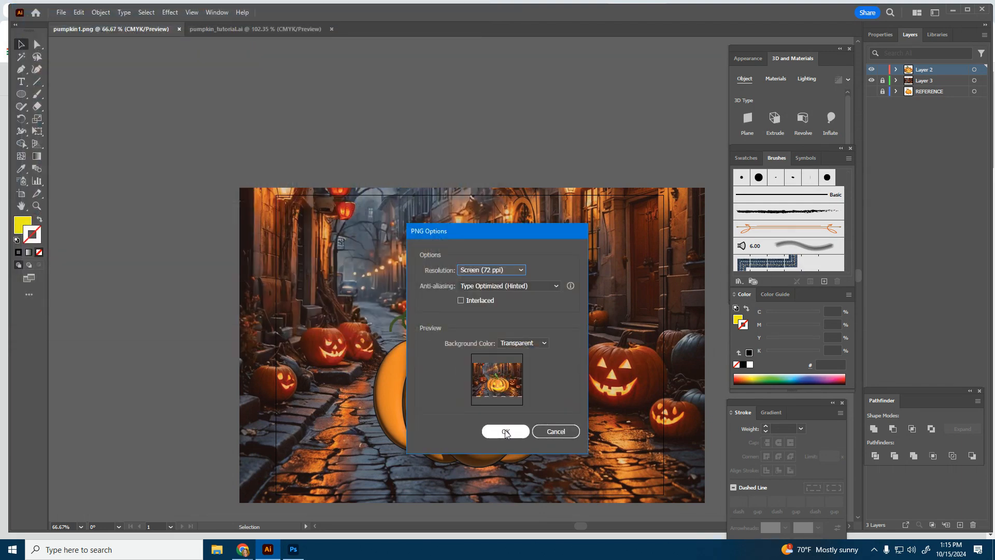
Choose the resolution in the PNG options and complete the export.
left_click(488, 271)
left_click(490, 327)
left_click(505, 432)
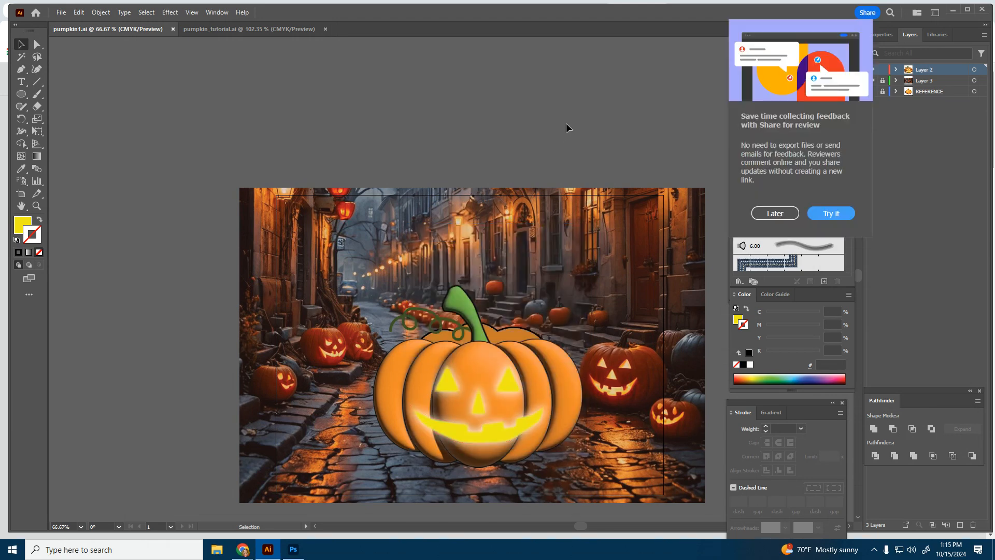
Switch to File Explorer and open the exported pumpkin1.png from the Downloads folder.
left_click(217, 550)
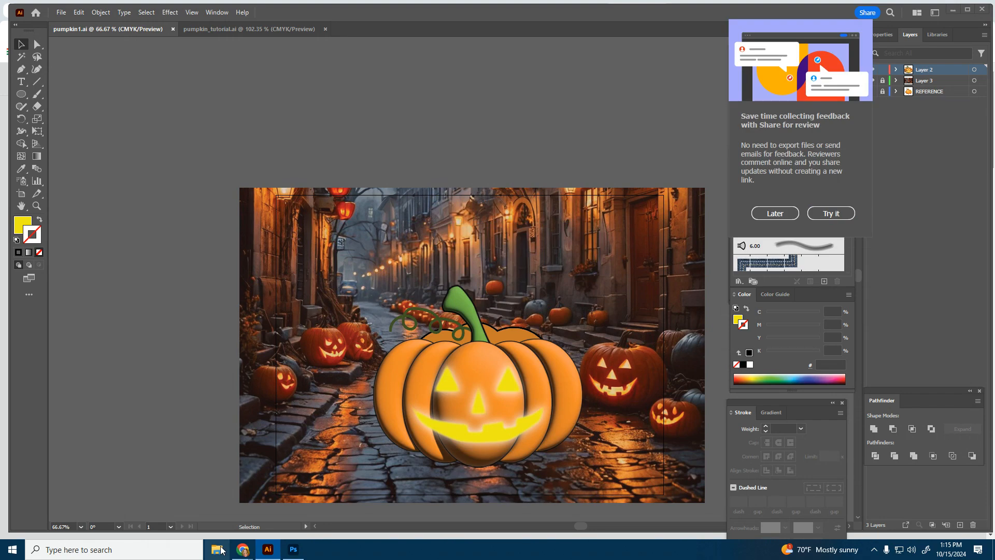
left_click(148, 185)
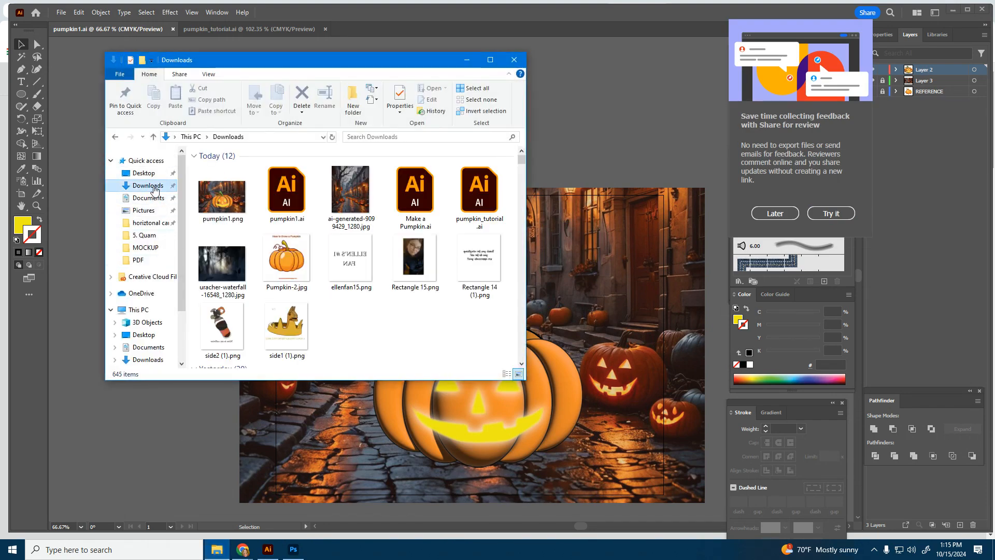
left_click(223, 194)
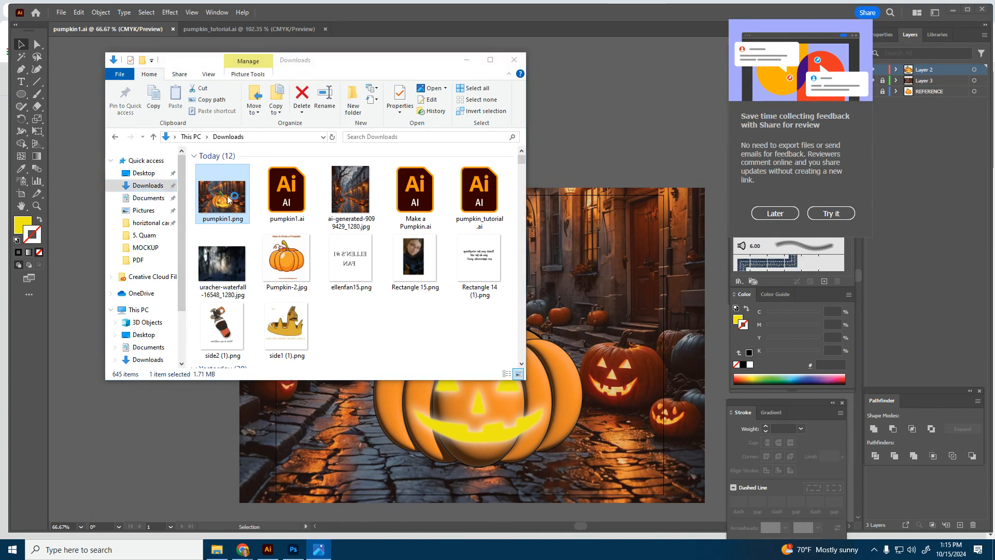